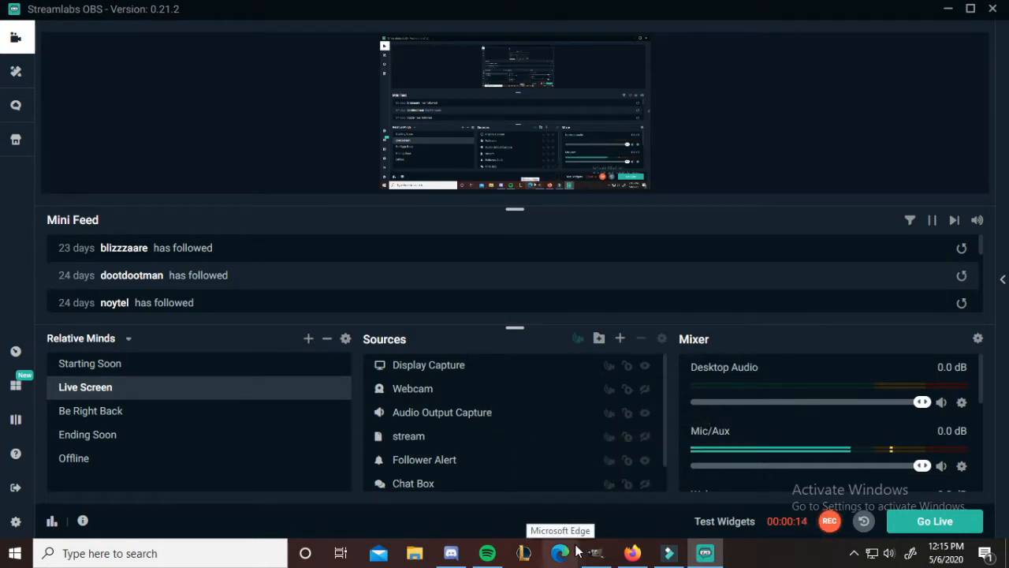
- Switch to GIMP and create a new blank 1920 × 1080 px image
{"action": "mouse_move", "coordinate": [587, 555]}
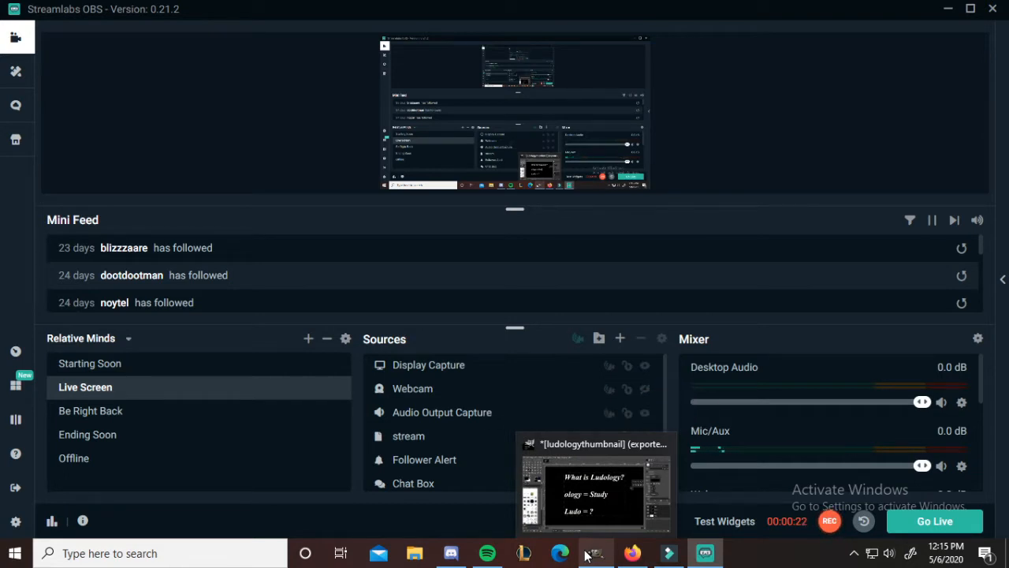
{"action": "left_click", "coordinate": [578, 467]}
{"action": "left_click", "coordinate": [9, 25]}
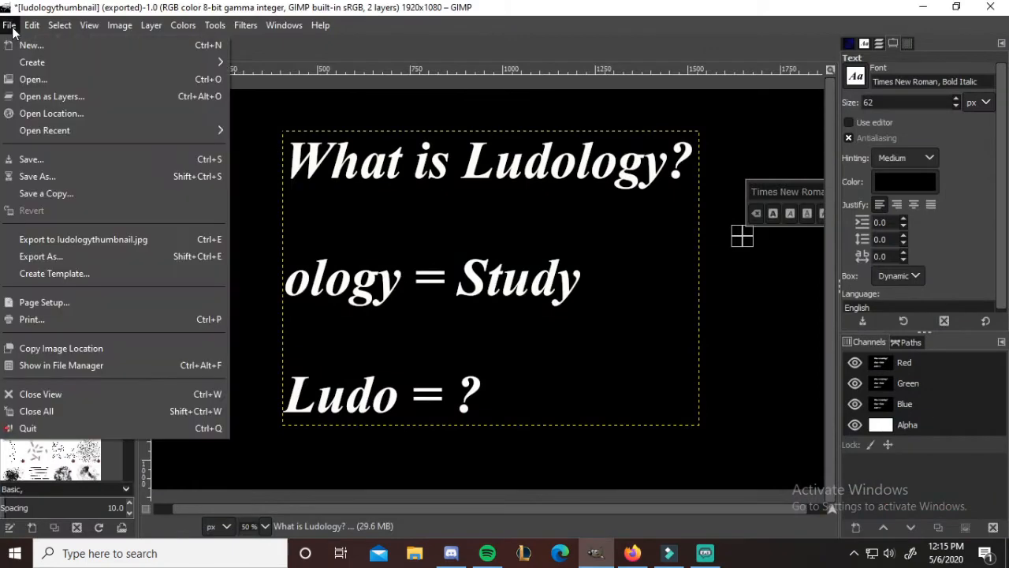
{"action": "left_click", "coordinate": [32, 43]}
{"action": "left_click", "coordinate": [201, 189]}
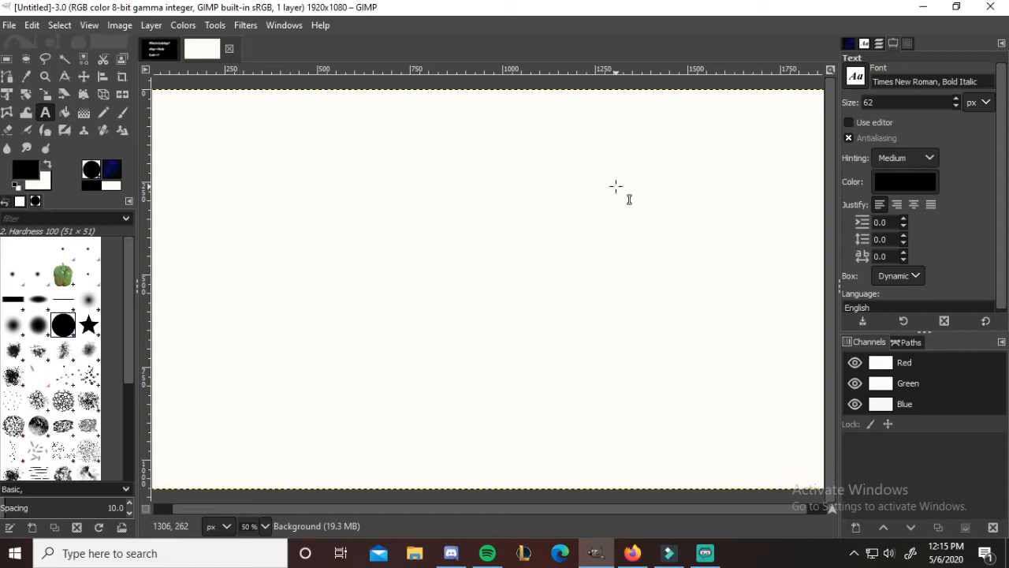
{"action": "left_click", "coordinate": [8, 26]}
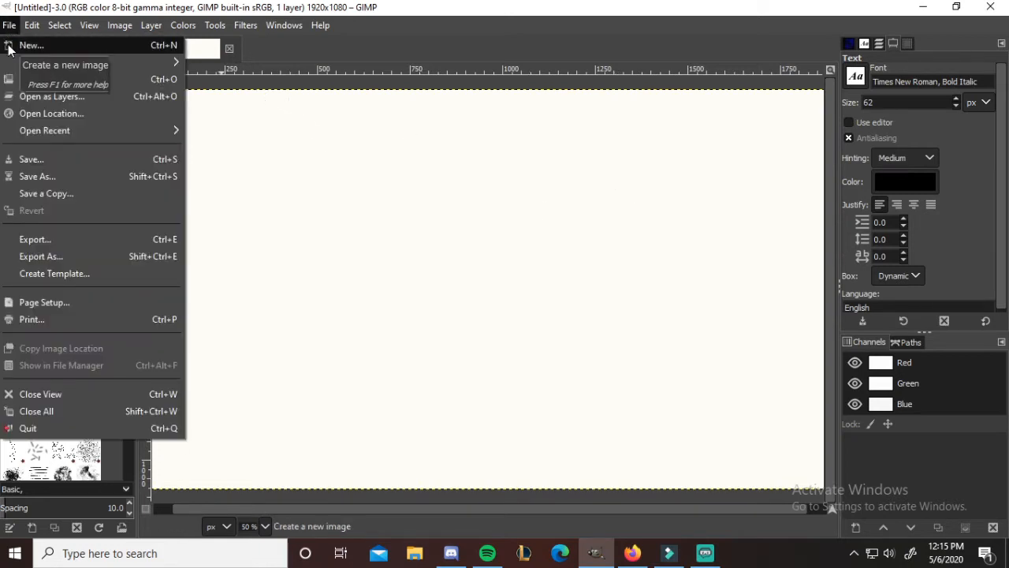
{"action": "left_click", "coordinate": [560, 185]}
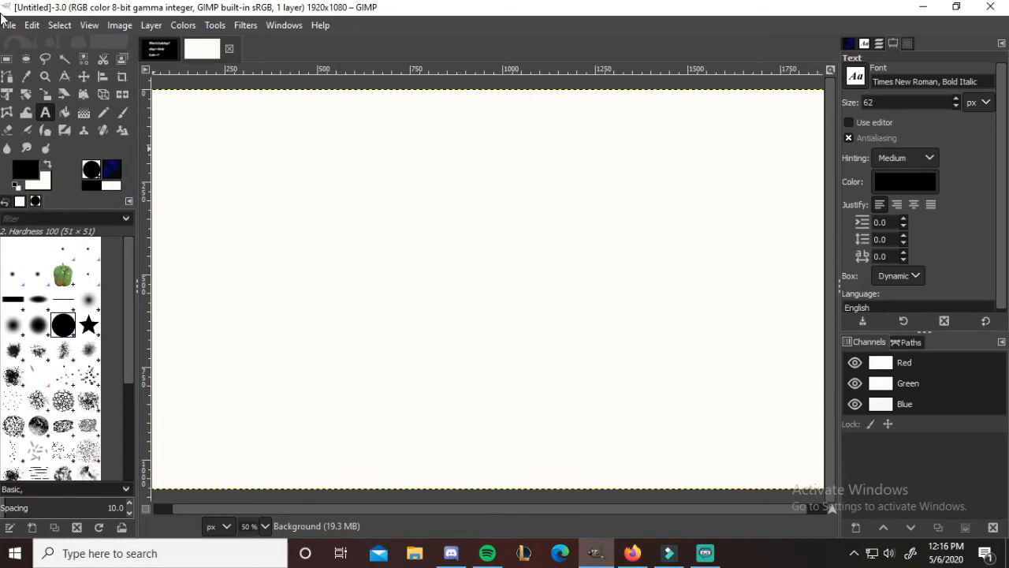
{"action": "left_click", "coordinate": [16, 28]}
{"action": "left_click", "coordinate": [28, 42]}
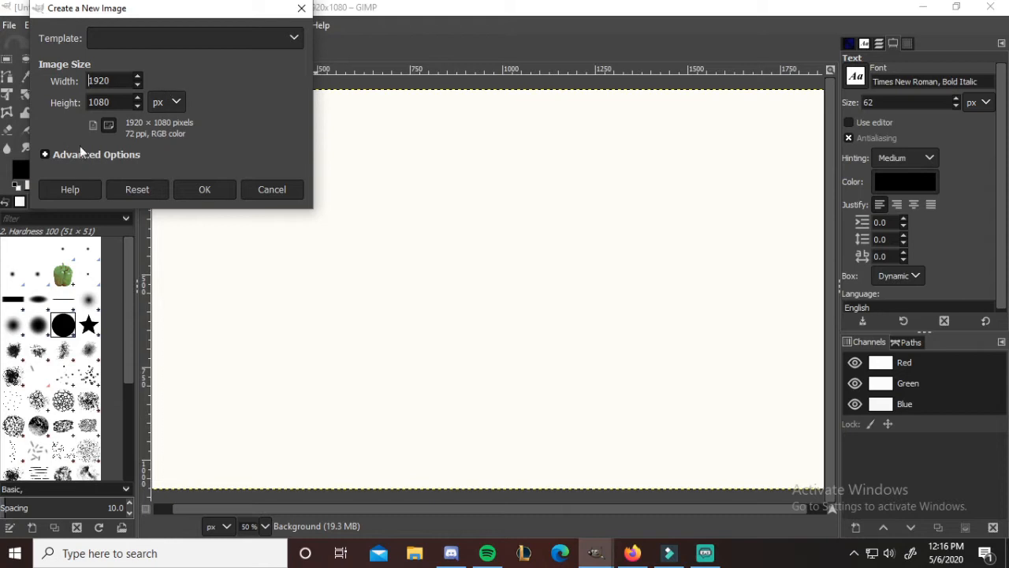
{"action": "left_click_drag", "start_coordinate": [113, 81], "coordinate": [81, 82]}
{"action": "key", "text": "Tab"}
{"action": "left_click", "coordinate": [272, 189]}
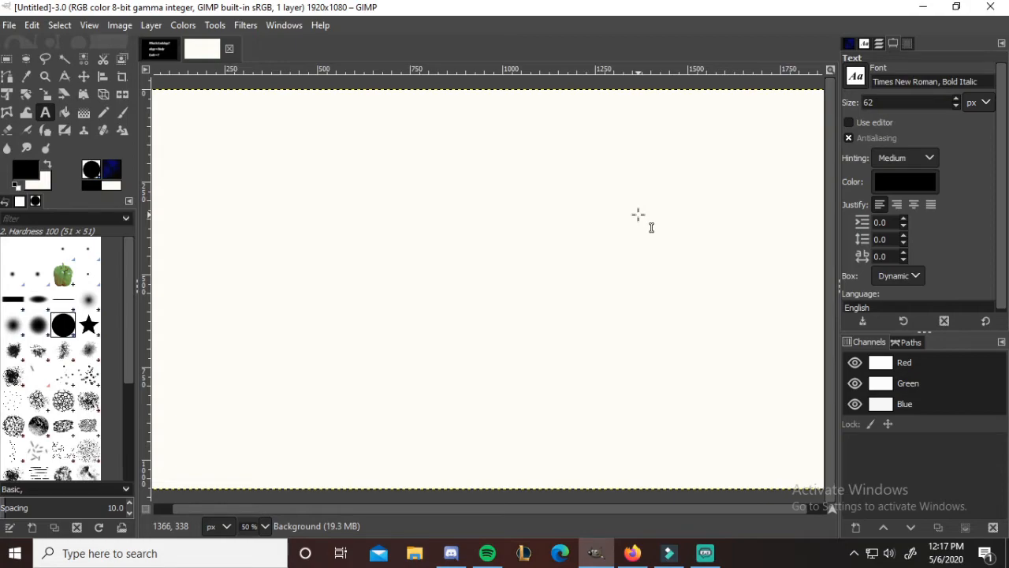
- Switch to Firefox and open the source page of the teal-sky Franklin sunset image
{"action": "left_click", "coordinate": [633, 553]}
{"action": "left_click", "coordinate": [453, 275]}
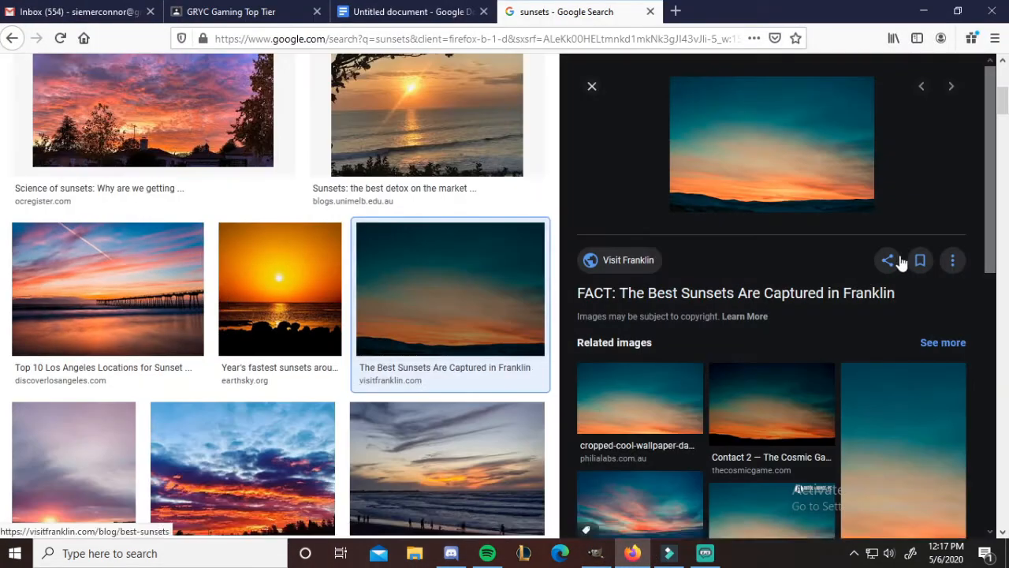
{"action": "scroll", "coordinate": [379, 236], "scroll_direction": "up", "scroll_amount": 4}
{"action": "left_click", "coordinate": [752, 264]}
- Save the page's sunset photo to Downloads as sunset1 and close the page
{"action": "right_click", "coordinate": [508, 282]}
{"action": "left_click", "coordinate": [599, 345]}
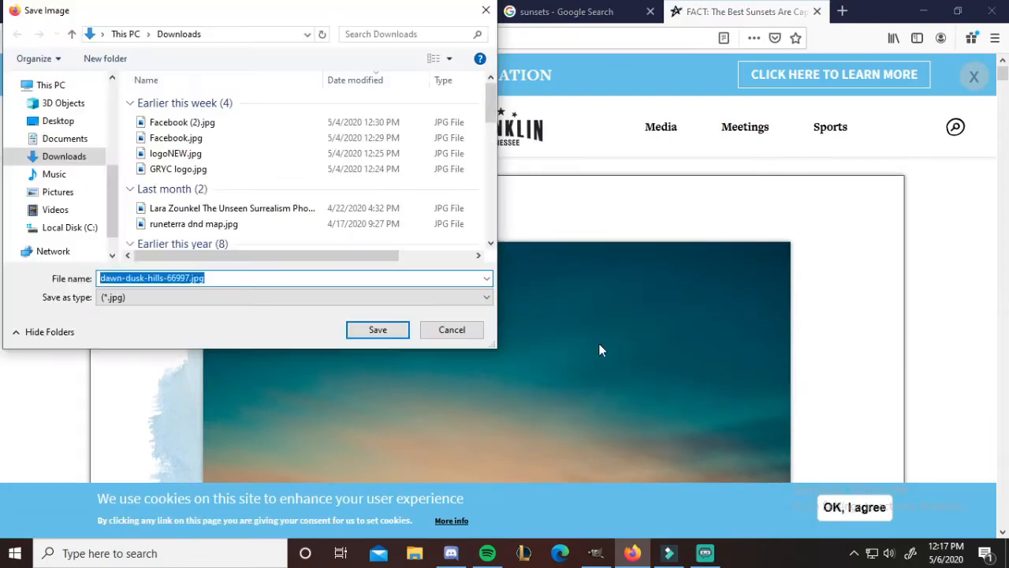
{"action": "type", "text": "sunset"}
{"action": "left_click", "coordinate": [370, 332]}
{"action": "left_click", "coordinate": [520, 418]}
{"action": "left_click", "coordinate": [818, 12]}
- Save the orange EarthSky sunset image from the search results as sunrise
{"action": "scroll", "coordinate": [265, 341], "scroll_direction": "down", "scroll_amount": 3}
{"action": "left_click", "coordinate": [266, 341]}
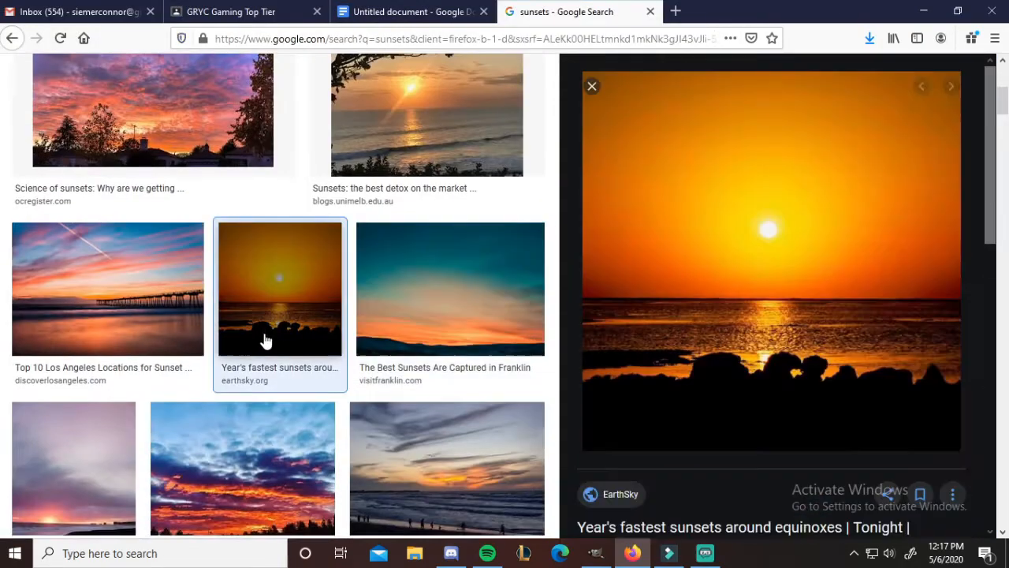
{"action": "right_click", "coordinate": [843, 161]}
{"action": "left_click", "coordinate": [903, 345]}
{"action": "type", "text": "sunrise"}
{"action": "left_click", "coordinate": [379, 330]}
- Save the dark red Unsplash sunset image from the results as sunset
{"action": "scroll", "coordinate": [415, 297], "scroll_direction": "down", "scroll_amount": 5}
{"action": "left_click", "coordinate": [415, 297]}
{"action": "right_click", "coordinate": [414, 298]}
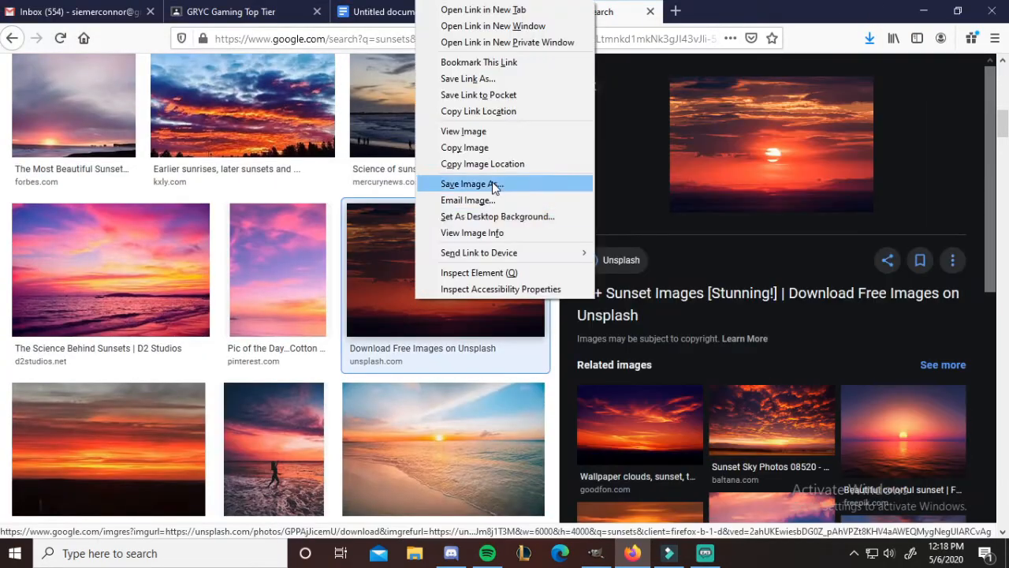
{"action": "left_click", "coordinate": [494, 186]}
{"action": "type", "text": "sunset"}
{"action": "key", "text": "Return"}
- Save the pink and purple D2 Studios sunset image as sunset2
{"action": "left_click", "coordinate": [167, 250]}
{"action": "right_click", "coordinate": [168, 249]}
{"action": "left_click", "coordinate": [211, 435]}
{"action": "type", "text": "sunset"}
{"action": "key", "text": "Return"}
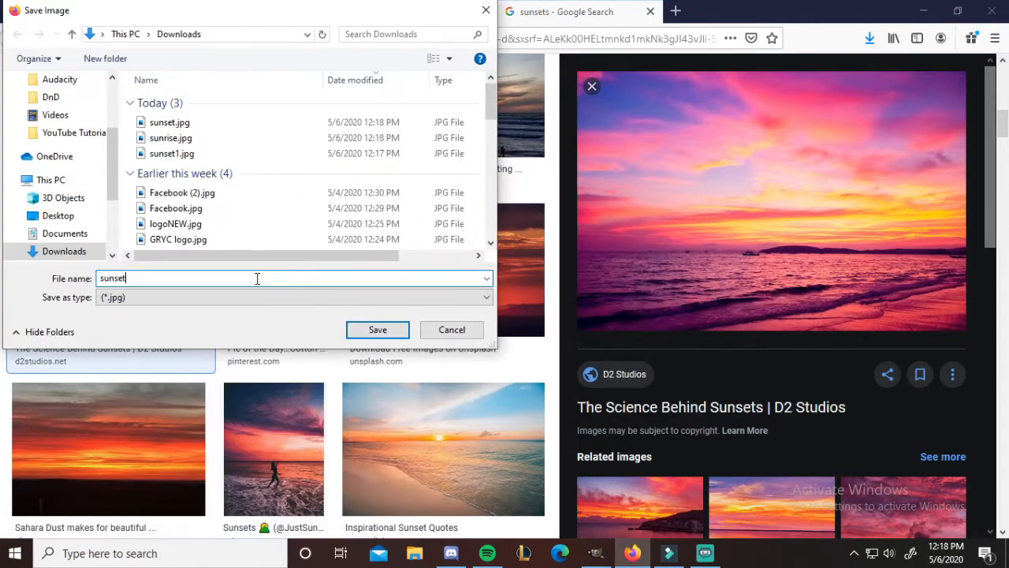
{"action": "type", "text": "2"}
{"action": "left_click", "coordinate": [378, 330]}
- Save the Daruma Sunset image with the black rock silhouettes as sunnerset
{"action": "scroll", "coordinate": [257, 311], "scroll_direction": "down", "scroll_amount": 4}
{"action": "left_click", "coordinate": [256, 311]}
{"action": "right_click", "coordinate": [744, 171]}
{"action": "left_click", "coordinate": [740, 354]}
{"action": "type", "text": "sunset3"}
{"action": "left_click", "coordinate": [379, 330]}
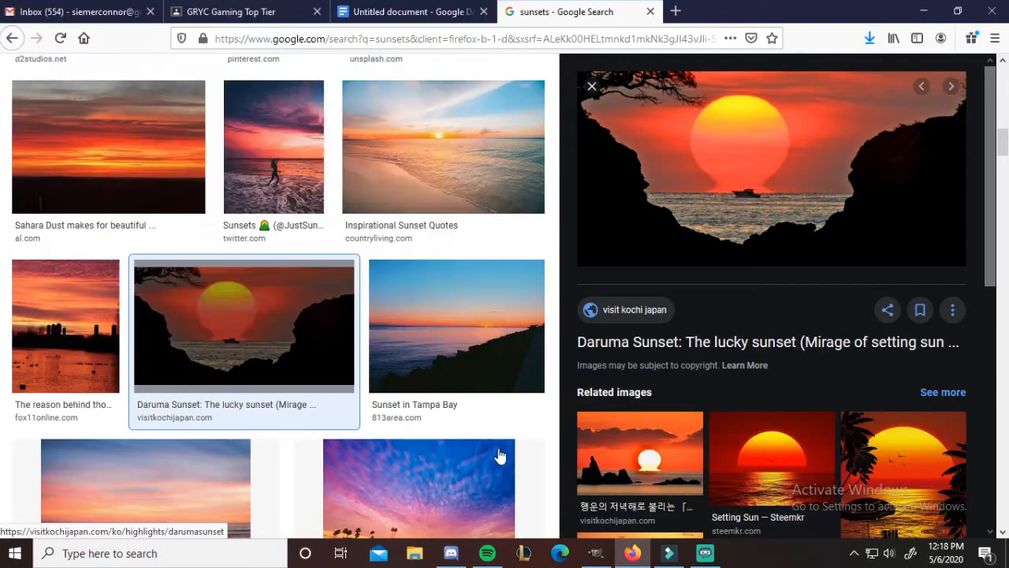
- Save the Condé Nast Traveler image of the hammock over the sea as sunnyset
{"action": "scroll", "coordinate": [498, 456], "scroll_direction": "down", "scroll_amount": 10}
{"action": "left_click", "coordinate": [339, 354]}
{"action": "right_click", "coordinate": [777, 209]}
{"action": "left_click", "coordinate": [820, 394]}
{"action": "type", "text": "sun"}
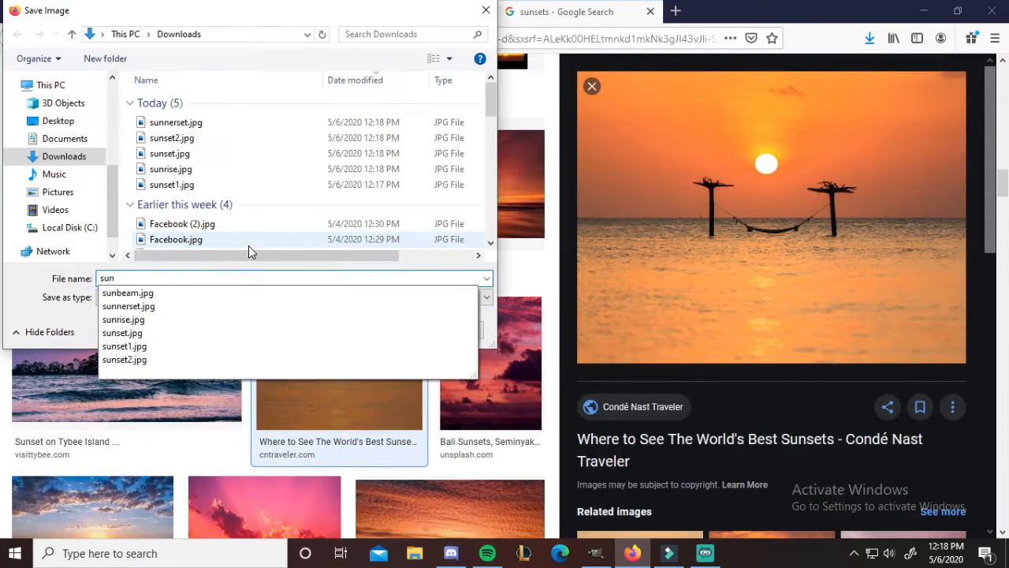
{"action": "type", "text": "nyset"}
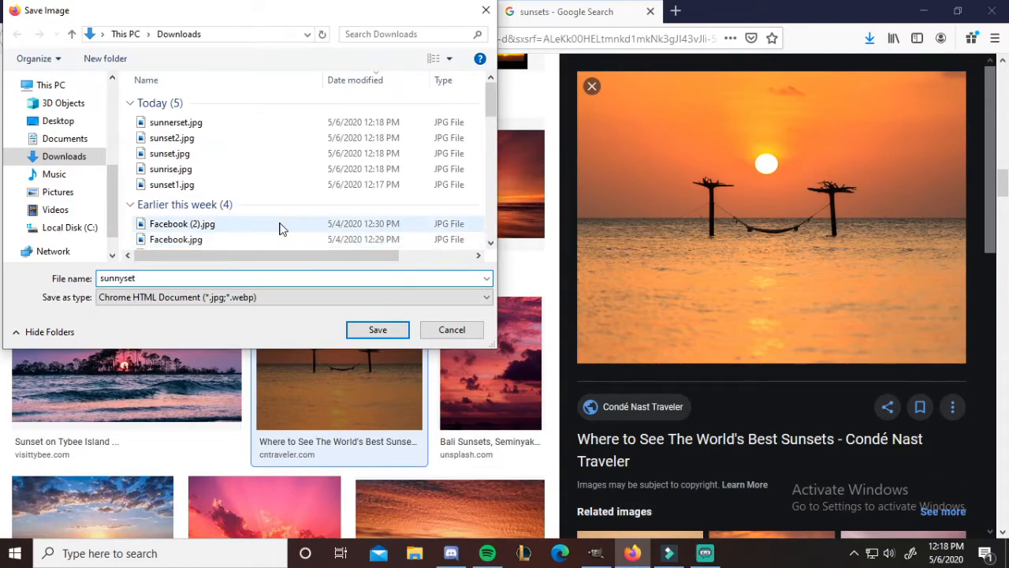
{"action": "left_click", "coordinate": [389, 338]}
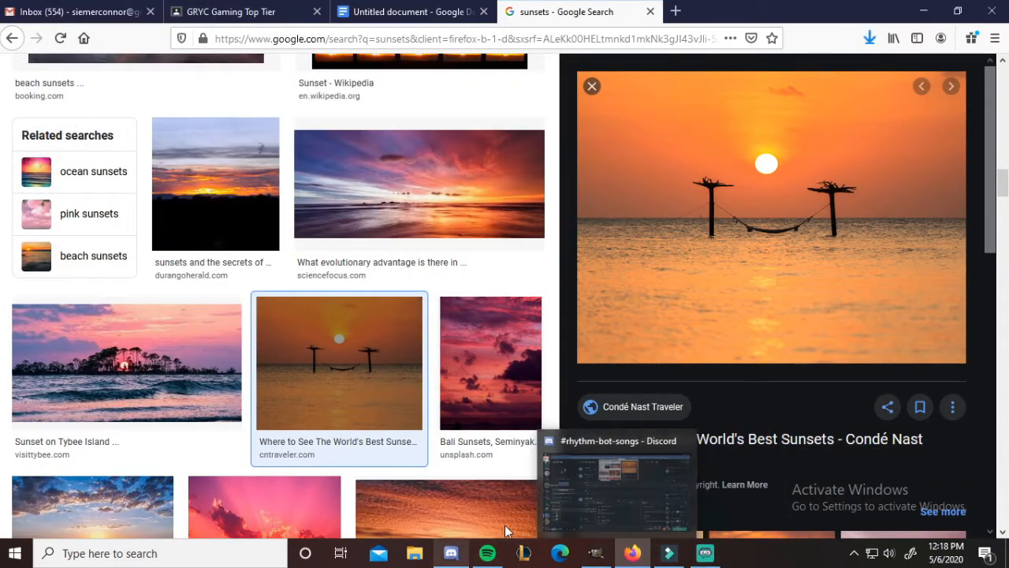
- Switch back to GIMP and bring up the dialog for opening an image file
{"action": "left_click", "coordinate": [595, 553]}
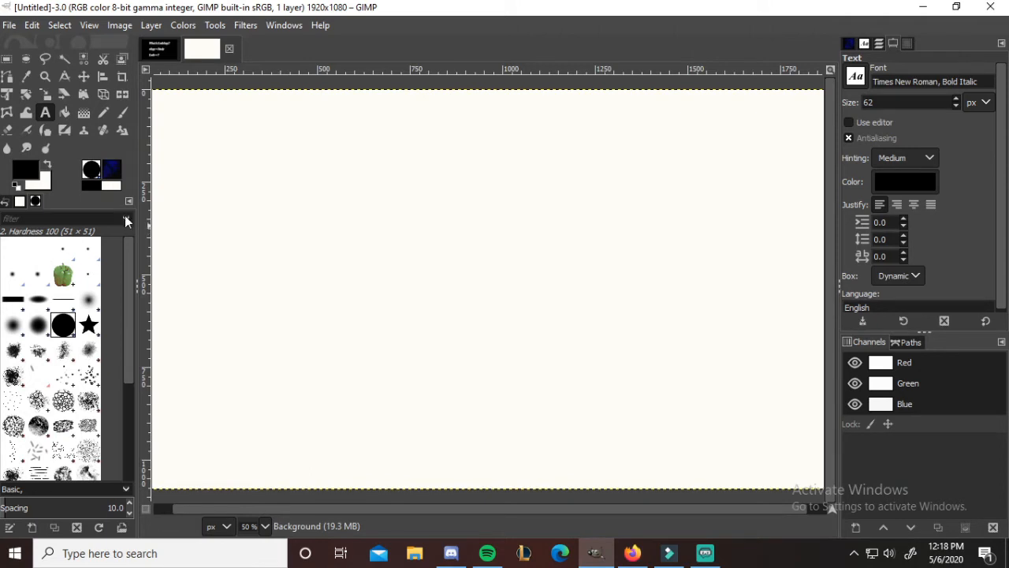
{"action": "left_click", "coordinate": [9, 24]}
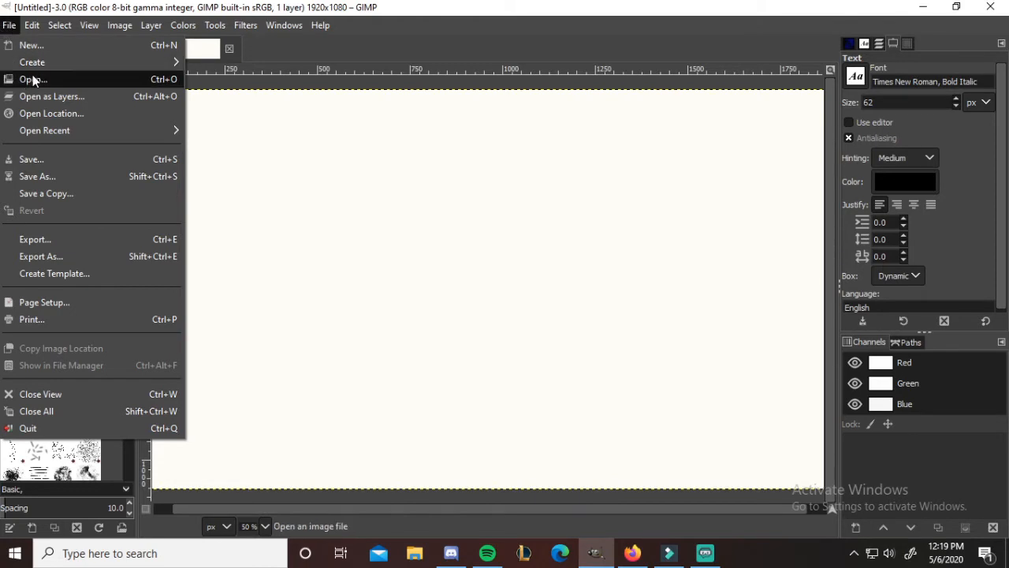
{"action": "left_click", "coordinate": [72, 82]}
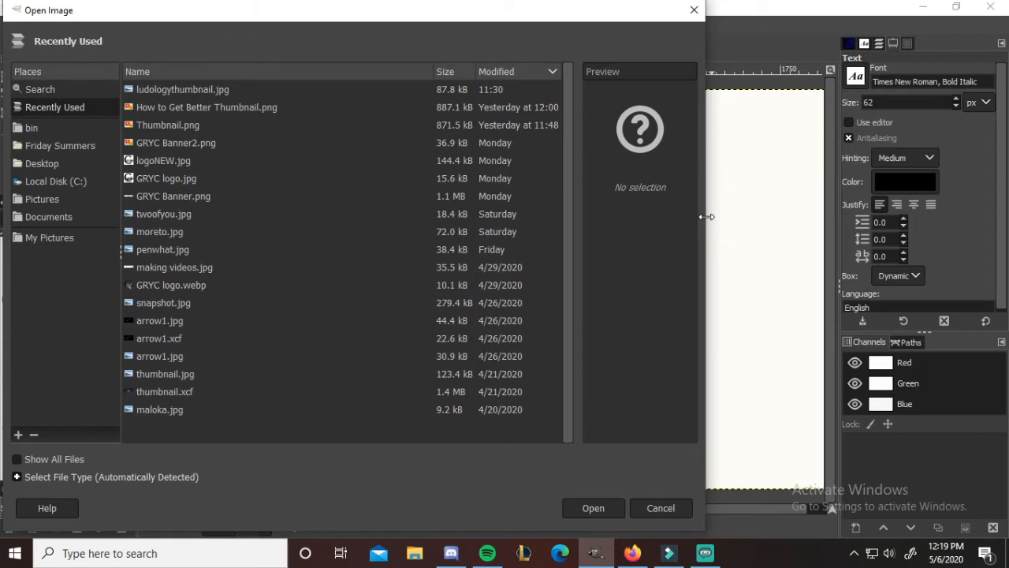
- Switch to Firefox and check the folder path where sunnyset.jpg was downloaded
{"action": "left_click", "coordinate": [633, 552]}
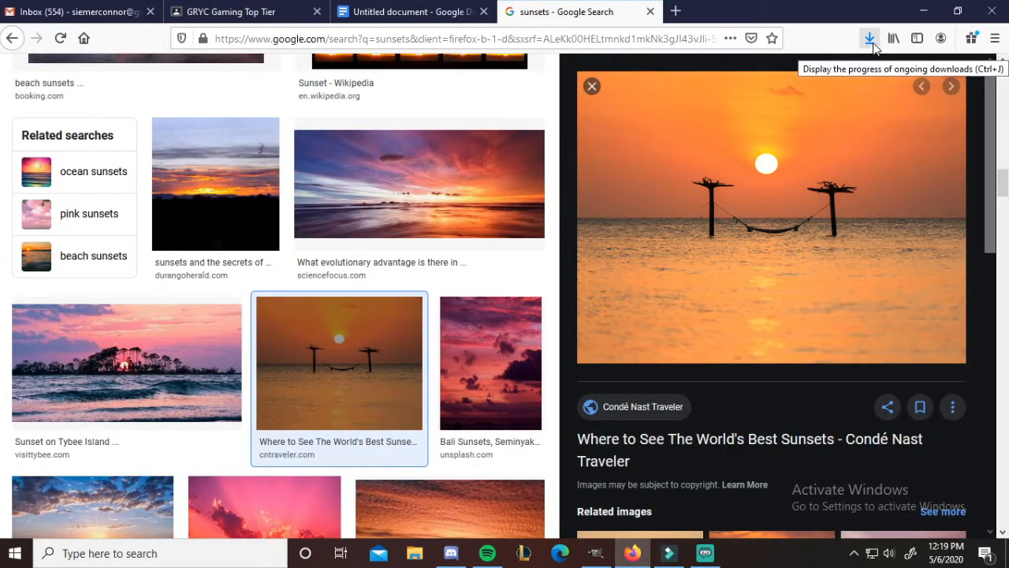
{"action": "left_click", "coordinate": [867, 40]}
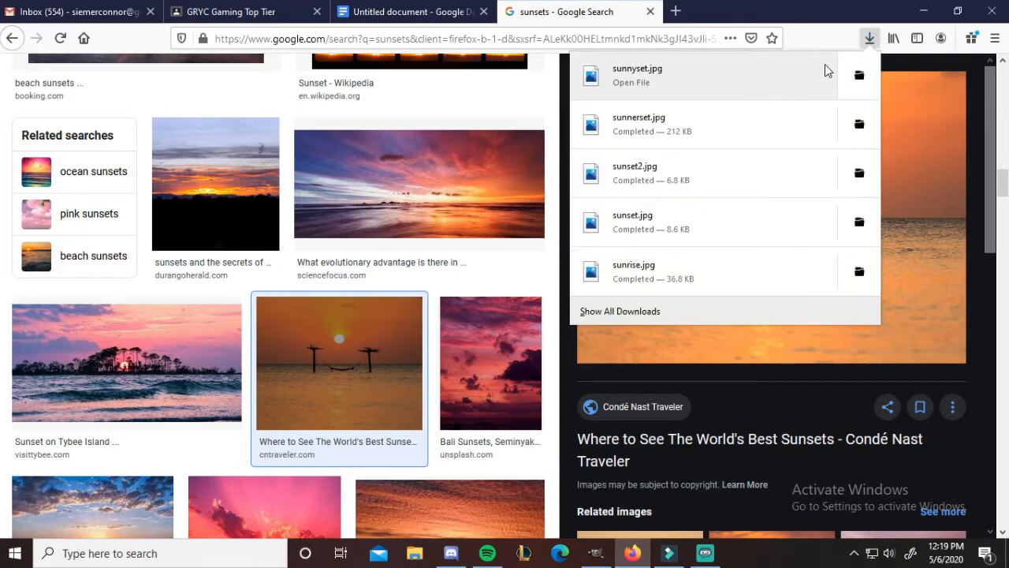
{"action": "left_click", "coordinate": [858, 76]}
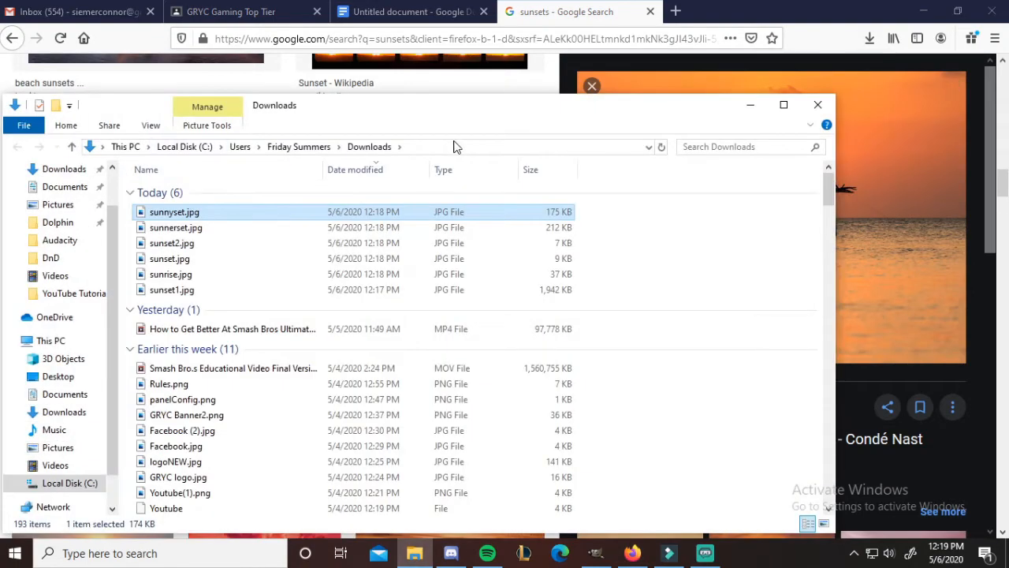
{"action": "left_click", "coordinate": [450, 147]}
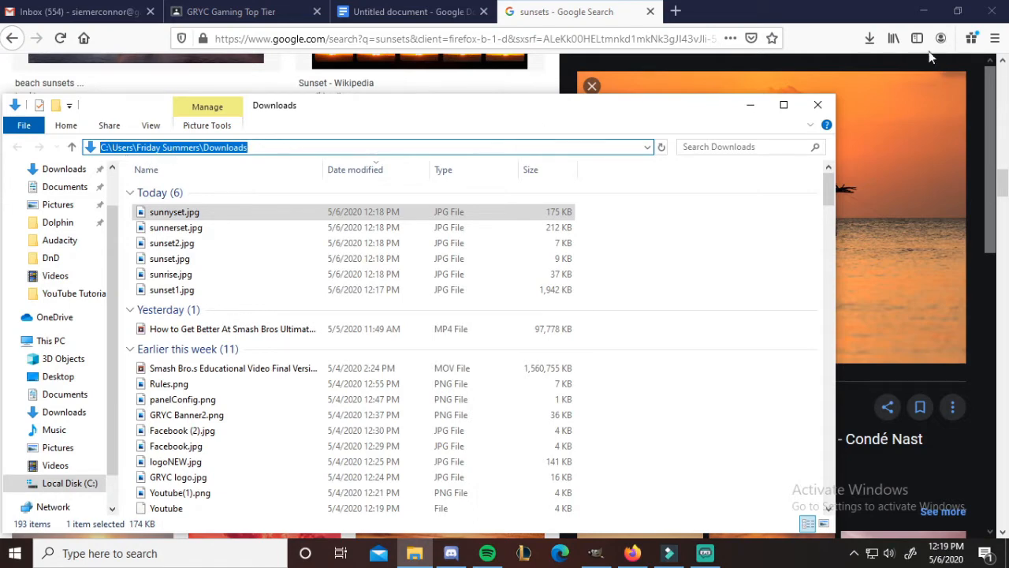
{"action": "left_click", "coordinate": [820, 105]}
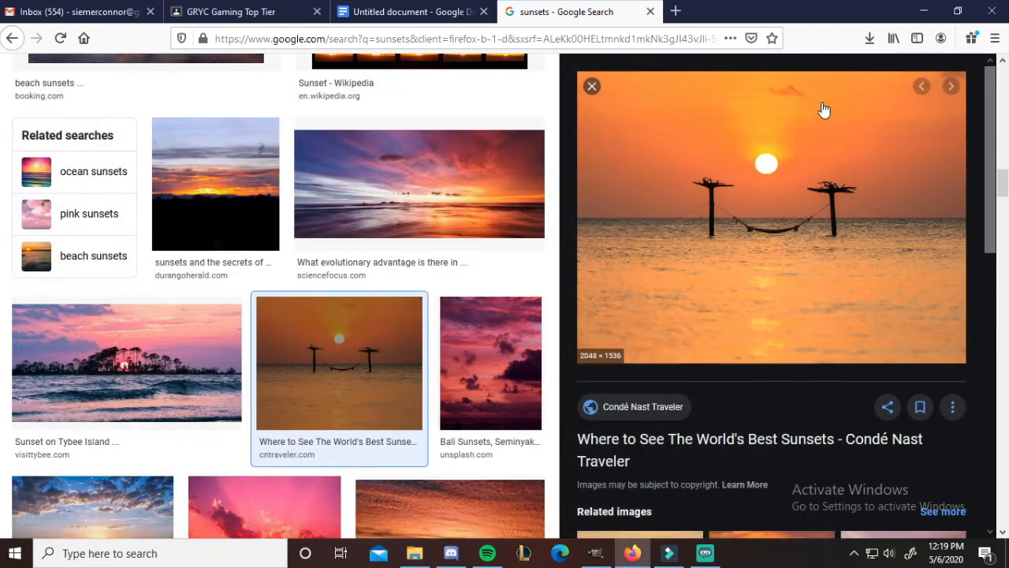
- Return to GIMP and open sunset1.jpg from the user's Downloads folder
{"action": "left_click", "coordinate": [596, 553]}
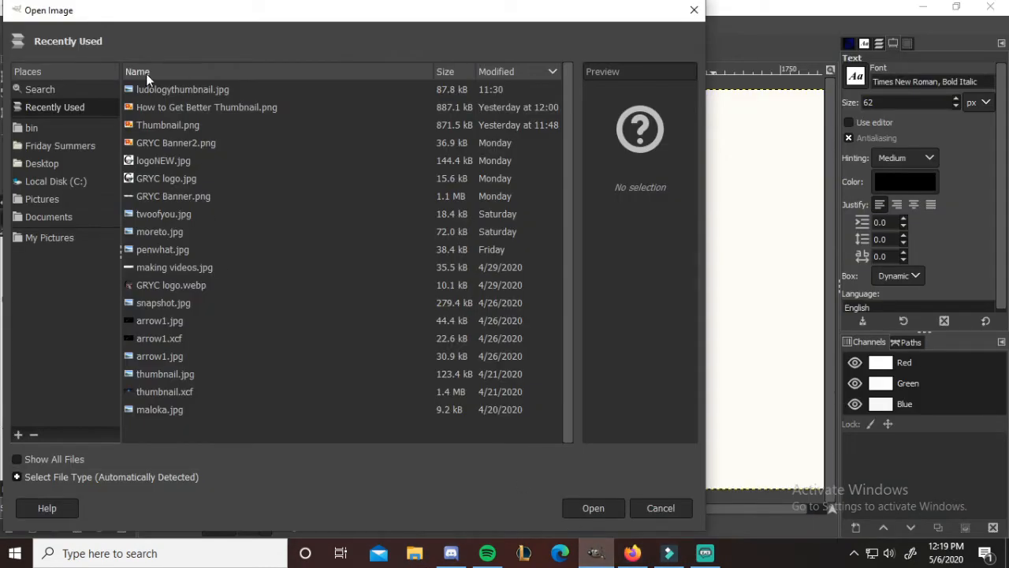
{"action": "left_click", "coordinate": [44, 146]}
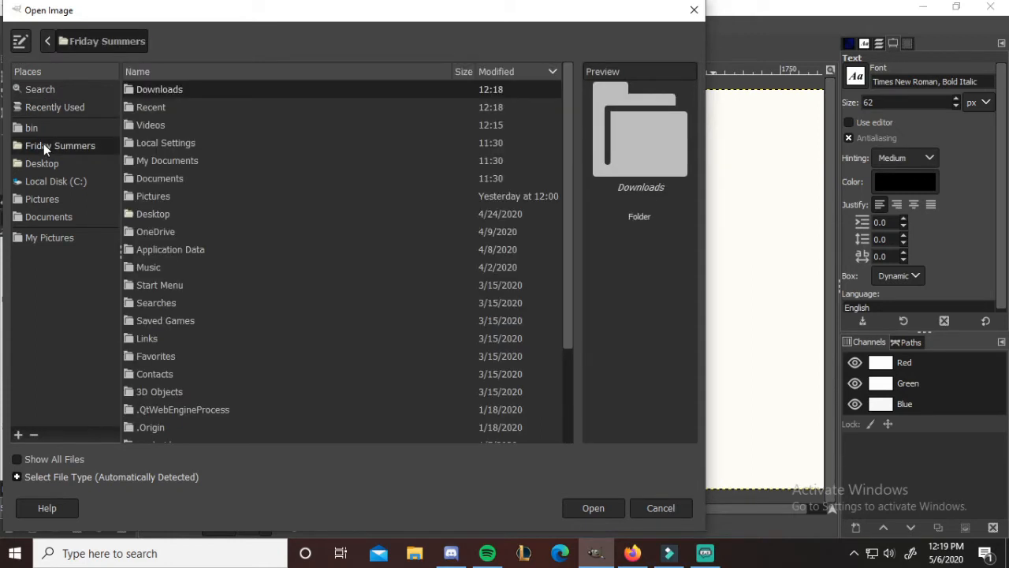
{"action": "double_click", "coordinate": [164, 89]}
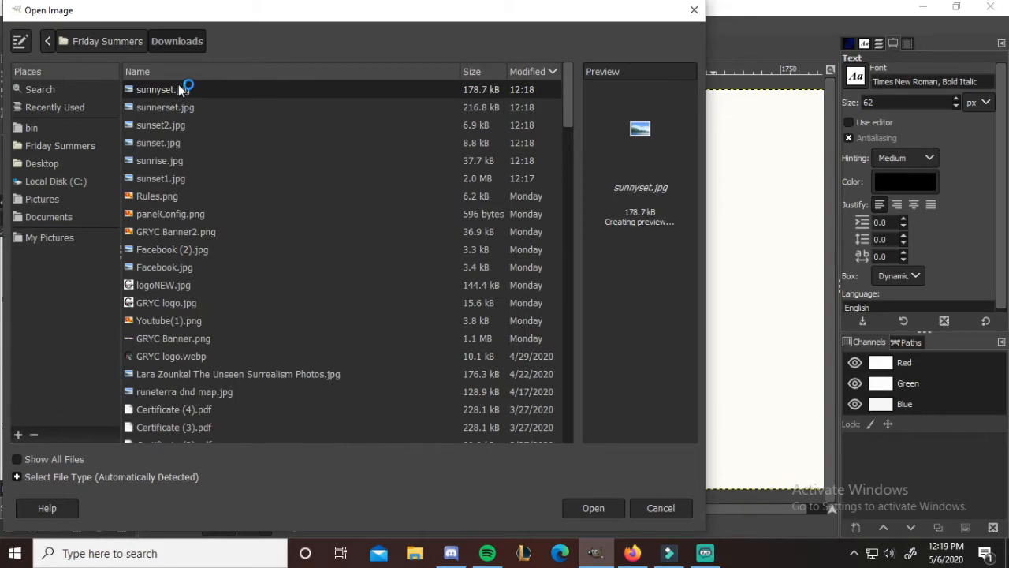
{"action": "left_click", "coordinate": [189, 177]}
{"action": "left_click", "coordinate": [620, 510]}
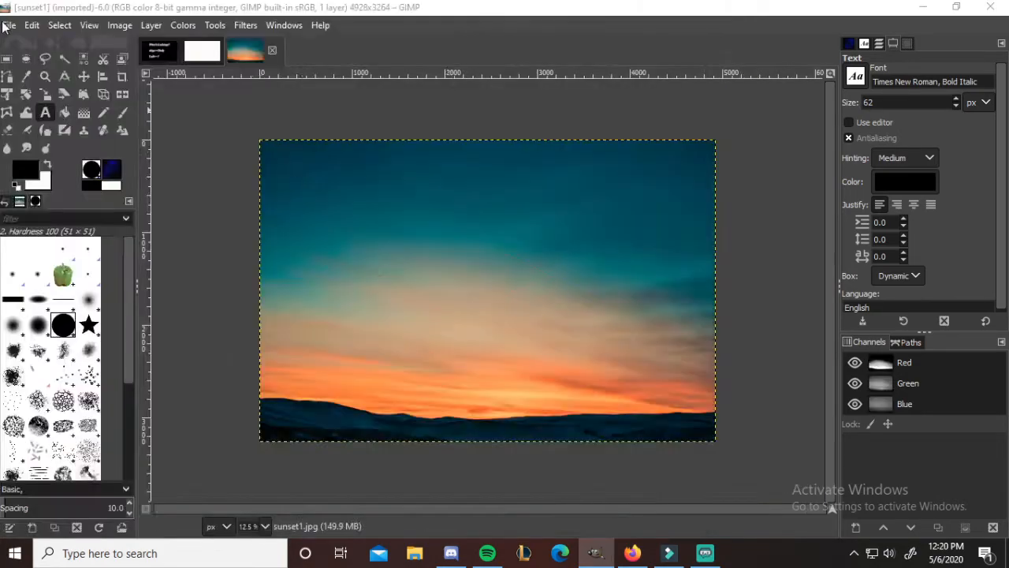
- Open the remaining downloaded pictures sunrise, sunset, sunset2, sunnerset and sunnyset as separate images
{"action": "key", "text": "ctrl+o"}
{"action": "left_click", "coordinate": [189, 106]}
{"action": "left_click", "coordinate": [620, 511]}
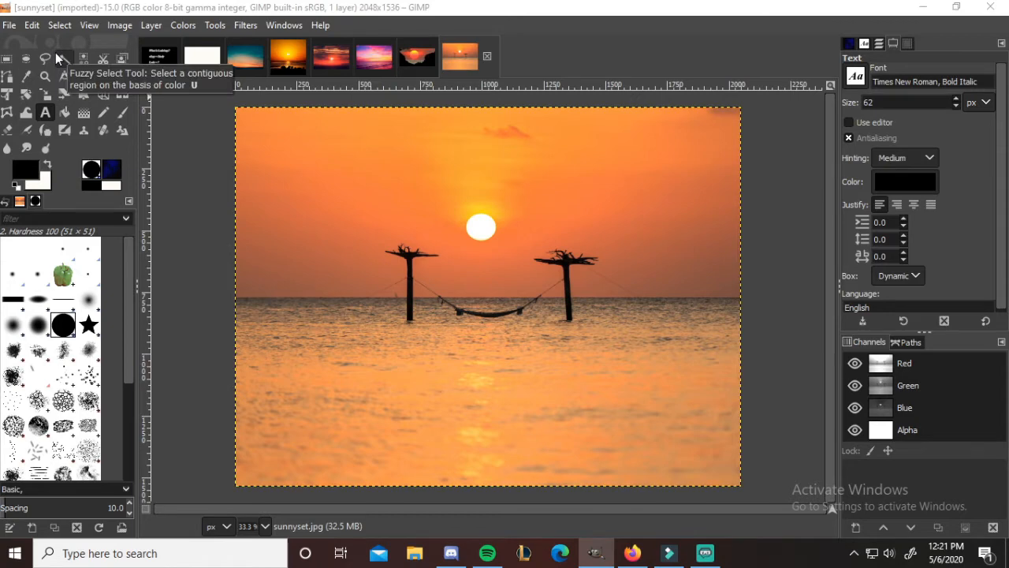
- Cut a rectangle of about 192 × 177 px around the sun in sunnyset and paste it into the blank 1920 × 1080 image
{"action": "left_click", "coordinate": [5, 61]}
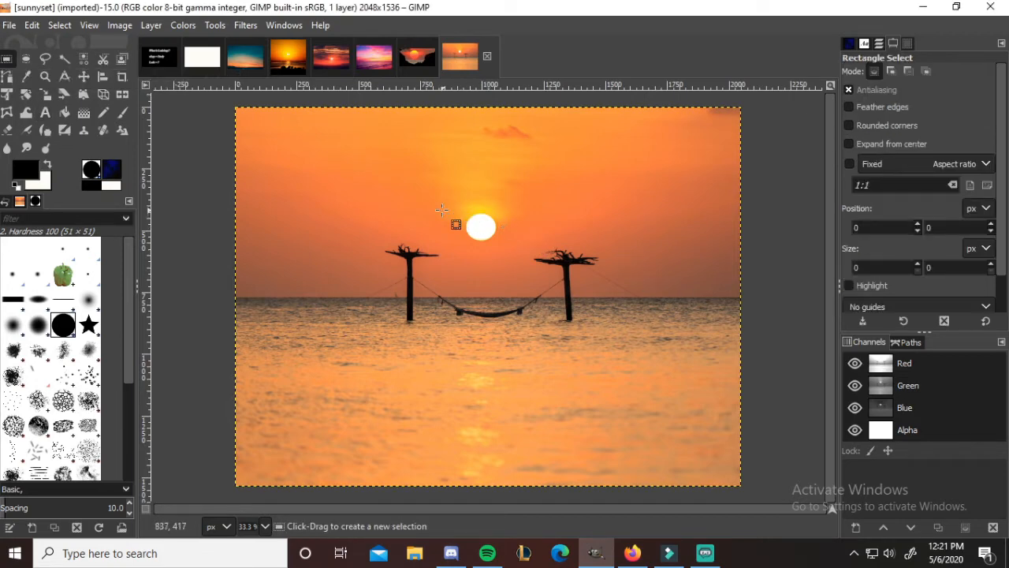
{"action": "left_click_drag", "start_coordinate": [457, 205], "coordinate": [500, 244]}
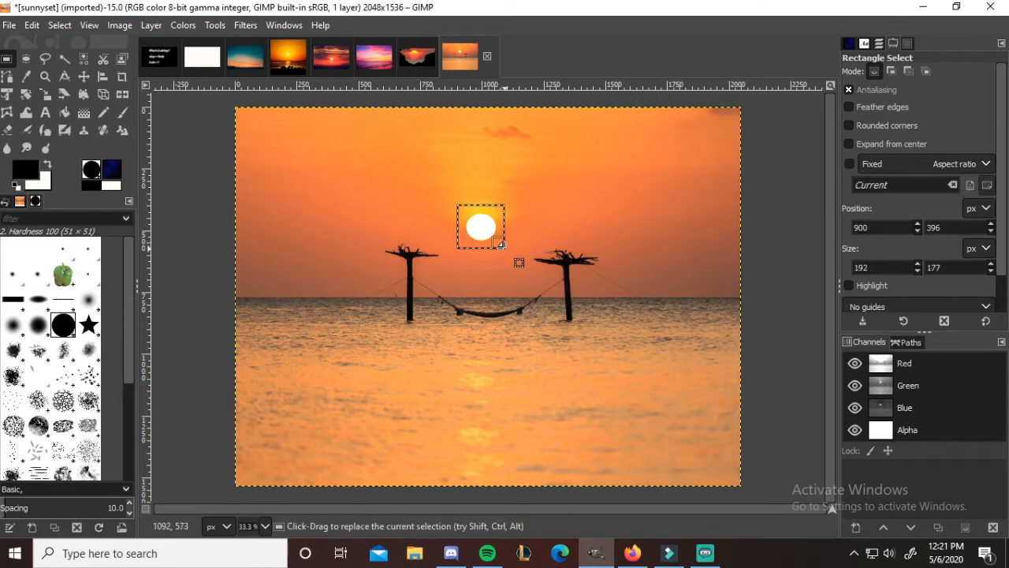
{"action": "key", "text": "ctrl"}
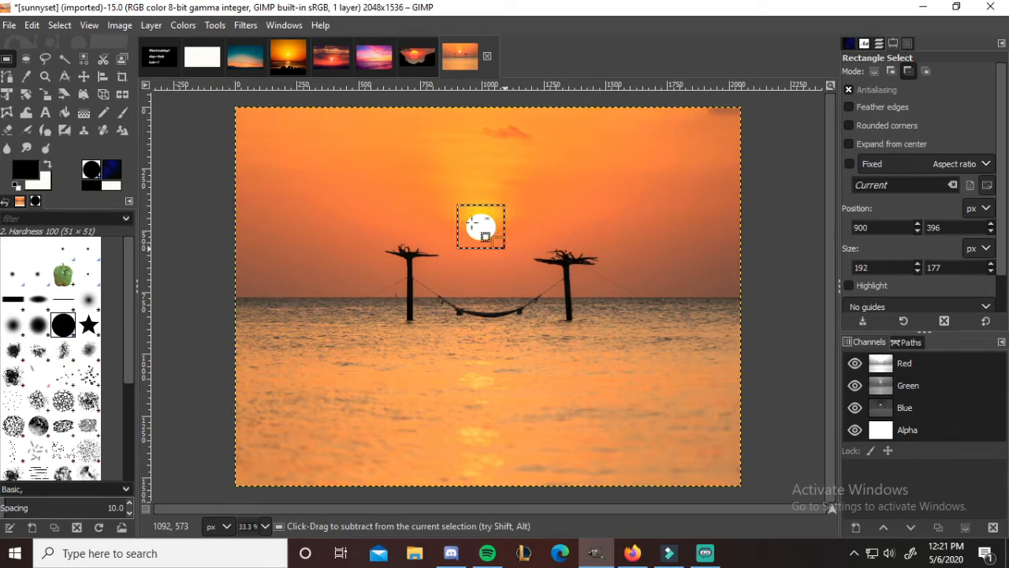
{"action": "key", "text": "ctrl+x"}
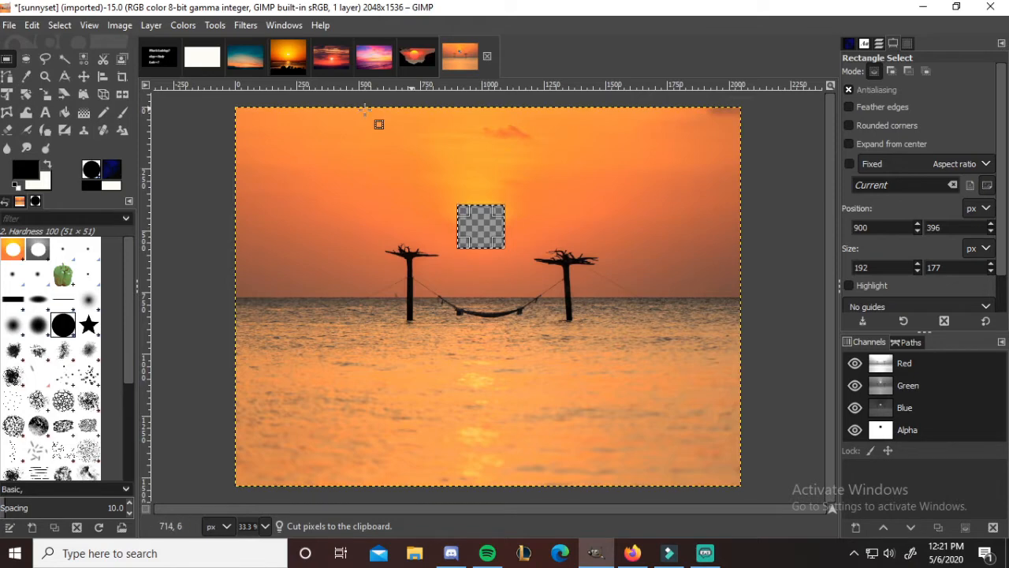
{"action": "left_click", "coordinate": [202, 57]}
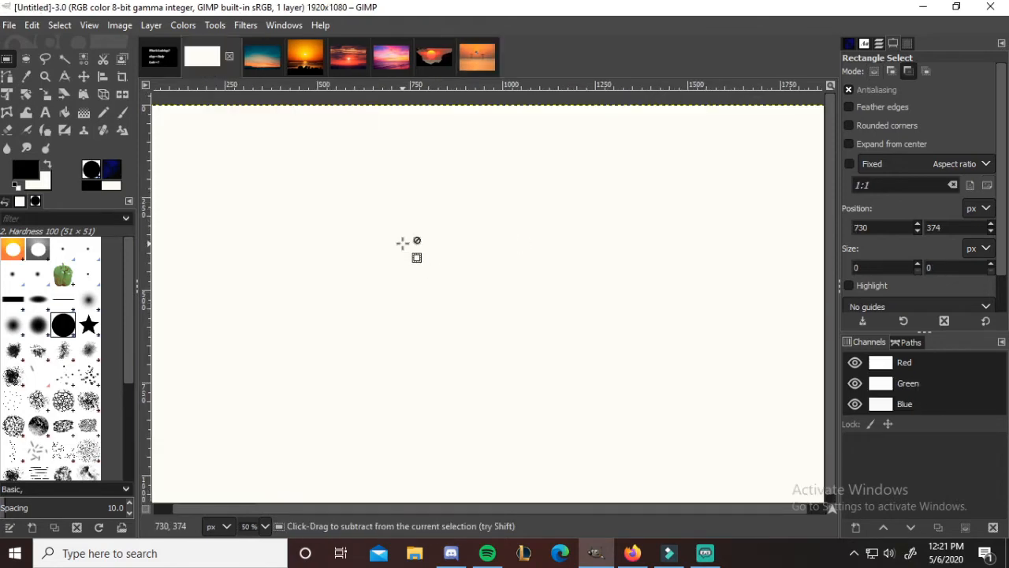
{"action": "key", "text": "ctrl+v"}
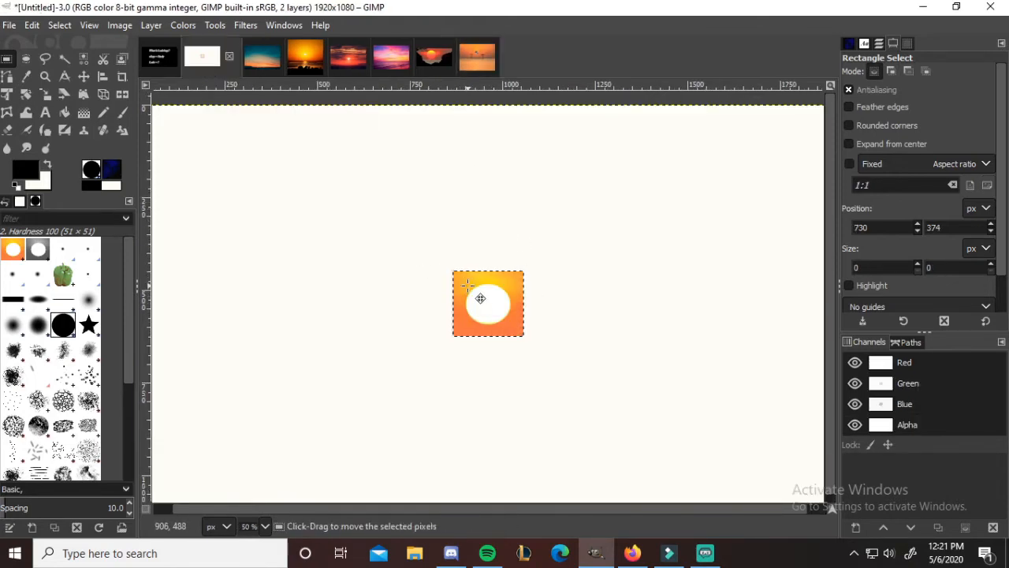
- Move the pasted sun square up and left into the upper-left area of the blank canvas
{"action": "left_click_drag", "start_coordinate": [475, 291], "coordinate": [328, 219]}
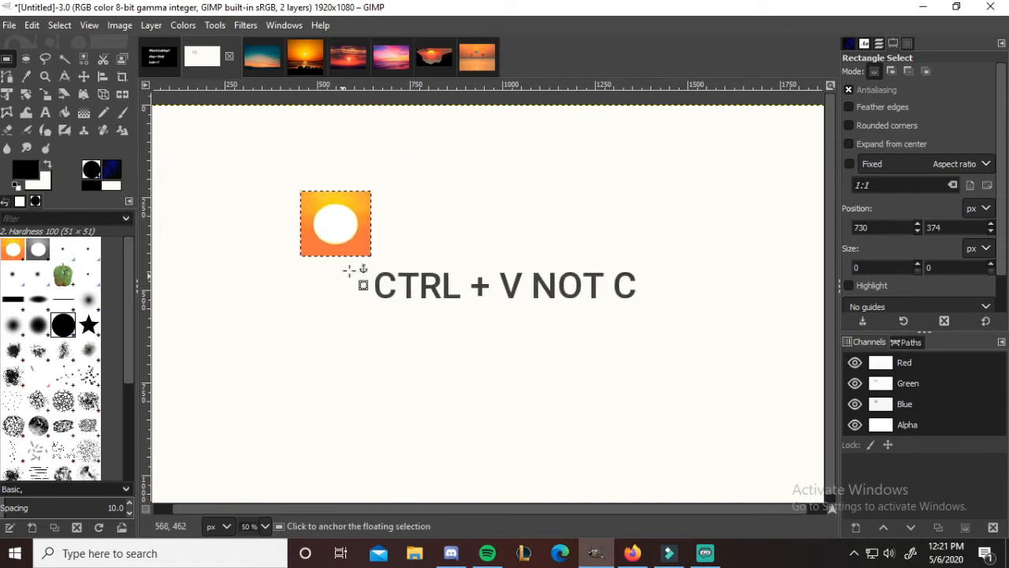
- Trace the large sun in sunnerset with Free Select and cut it out of the picture
{"action": "left_click", "coordinate": [418, 63]}
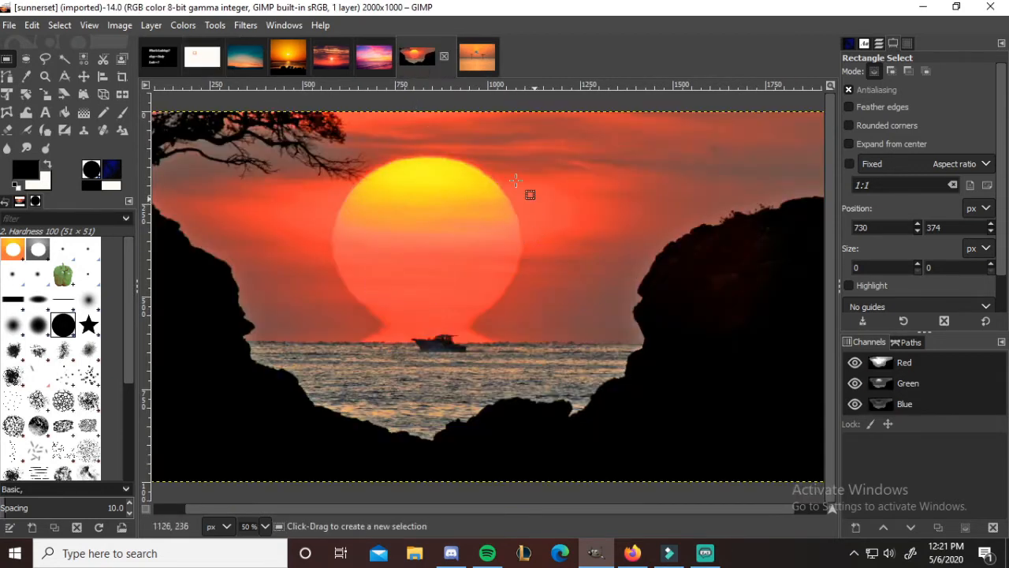
{"action": "mouse_move", "coordinate": [396, 164]}
{"action": "left_mouse_down"}
{"action": "mouse_move", "coordinate": [337, 209]}
{"action": "mouse_move", "coordinate": [341, 284]}
{"action": "left_mouse_up"}
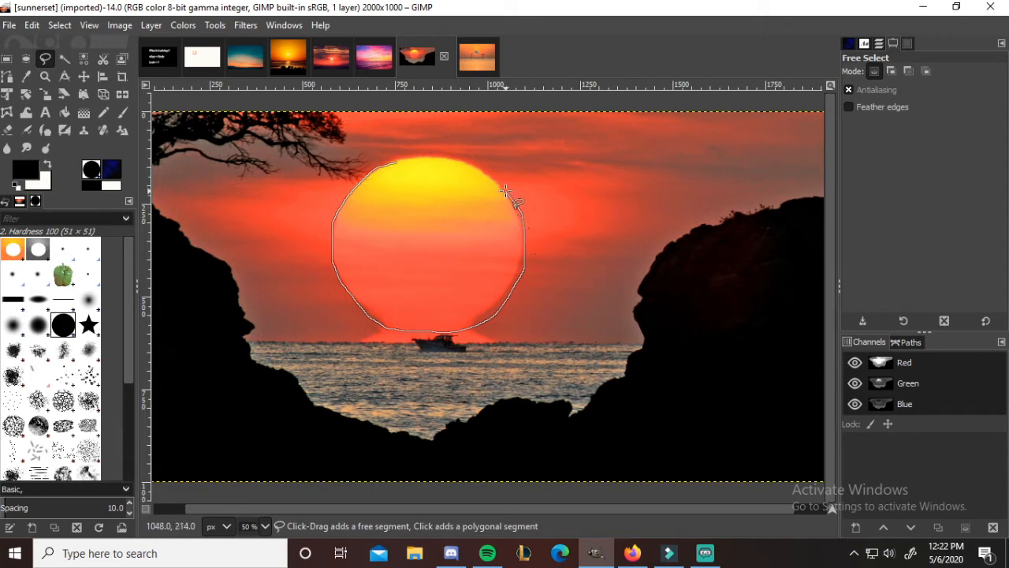
{"action": "mouse_move", "coordinate": [479, 170]}
{"action": "left_mouse_down"}
{"action": "mouse_move", "coordinate": [449, 159]}
{"action": "mouse_move", "coordinate": [397, 163]}
{"action": "left_mouse_up"}
{"action": "key", "text": "Return"}
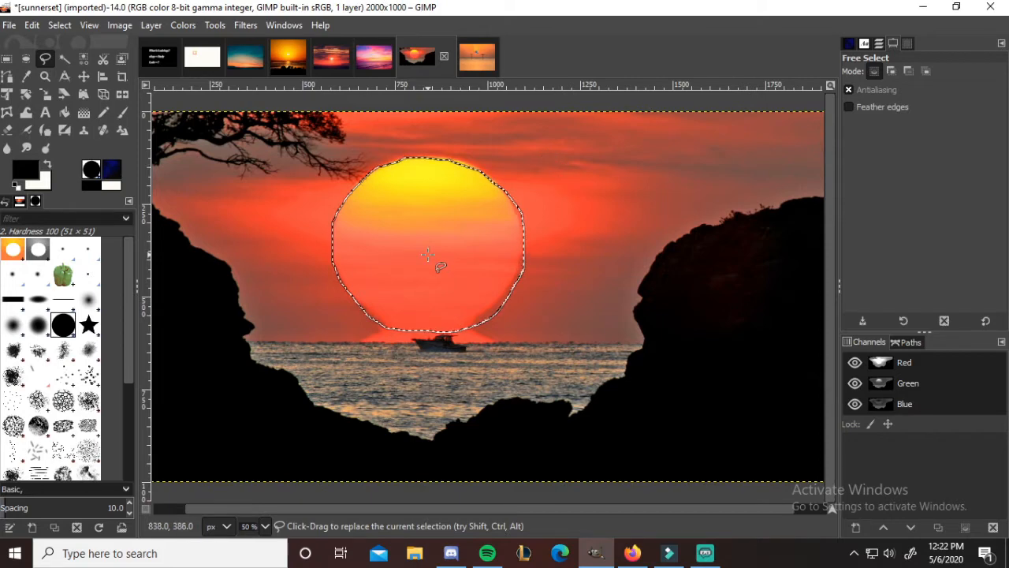
{"action": "key", "text": "ctrl"}
{"action": "key", "text": "ctrl+x"}
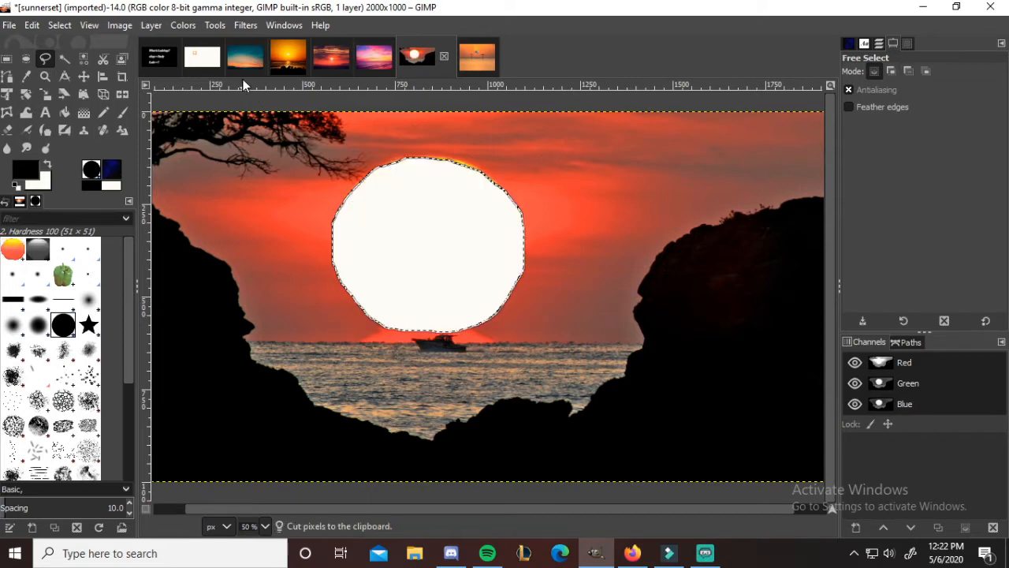
- Paste the round sun into the 1920 × 1080 canvas, move it to the right of the small sun square and anchor it
{"action": "left_click", "coordinate": [193, 67]}
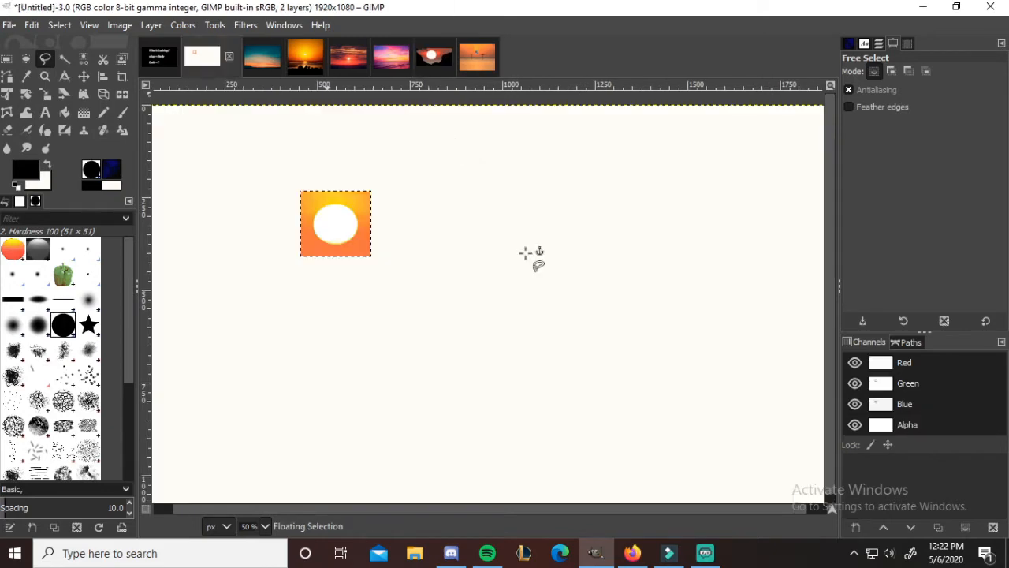
{"action": "key", "text": "ctrl+v"}
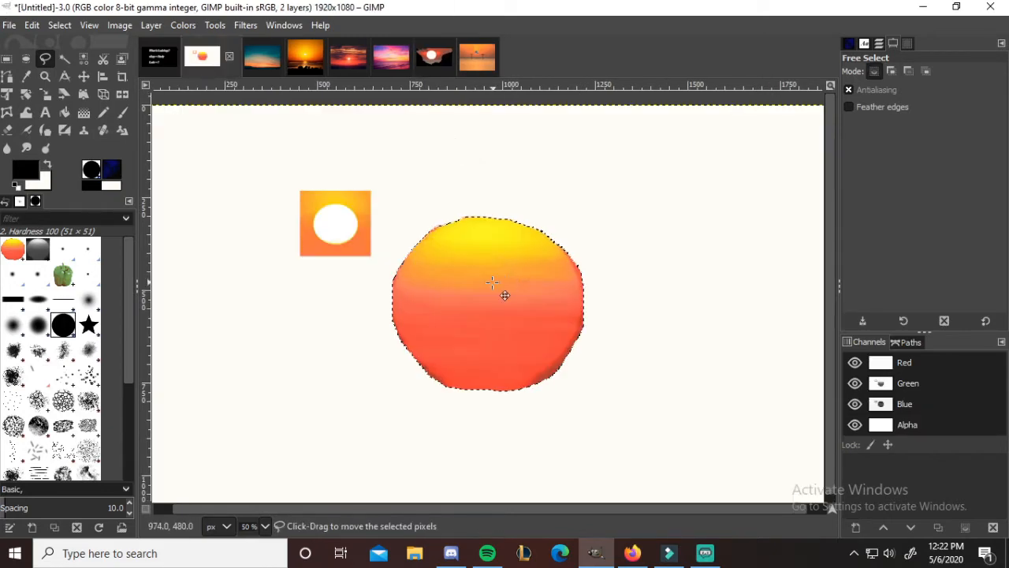
{"action": "mouse_move", "coordinate": [488, 270]}
{"action": "left_mouse_down"}
{"action": "mouse_move", "coordinate": [399, 276]}
{"action": "mouse_move", "coordinate": [347, 229]}
{"action": "mouse_move", "coordinate": [489, 158]}
{"action": "mouse_move", "coordinate": [358, 204]}
{"action": "mouse_move", "coordinate": [532, 193]}
{"action": "mouse_move", "coordinate": [367, 207]}
{"action": "mouse_move", "coordinate": [583, 249]}
{"action": "mouse_move", "coordinate": [319, 211]}
{"action": "mouse_move", "coordinate": [540, 217]}
{"action": "mouse_move", "coordinate": [360, 210]}
{"action": "mouse_move", "coordinate": [556, 228]}
{"action": "left_mouse_up"}
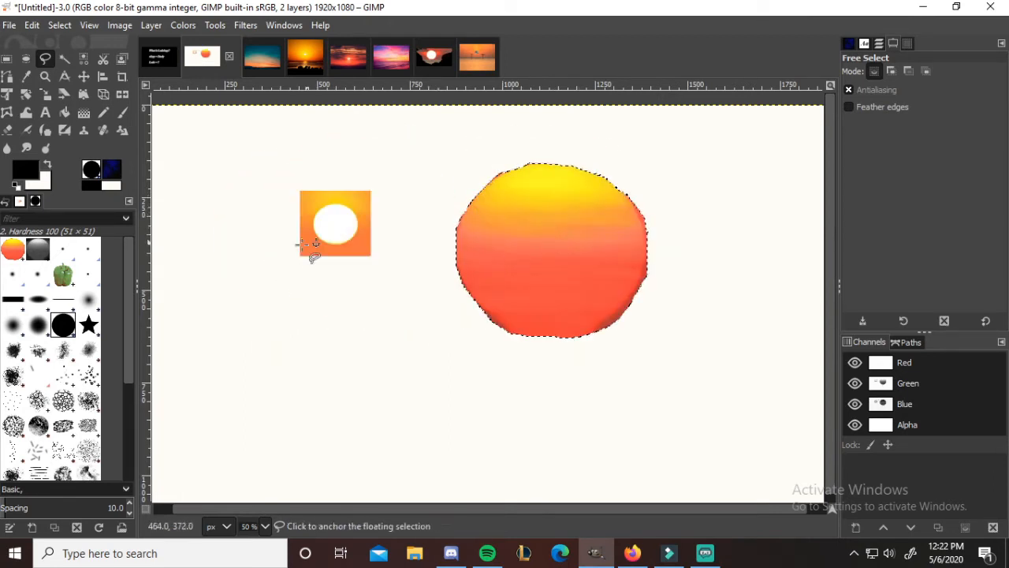
{"action": "left_click", "coordinate": [877, 45]}
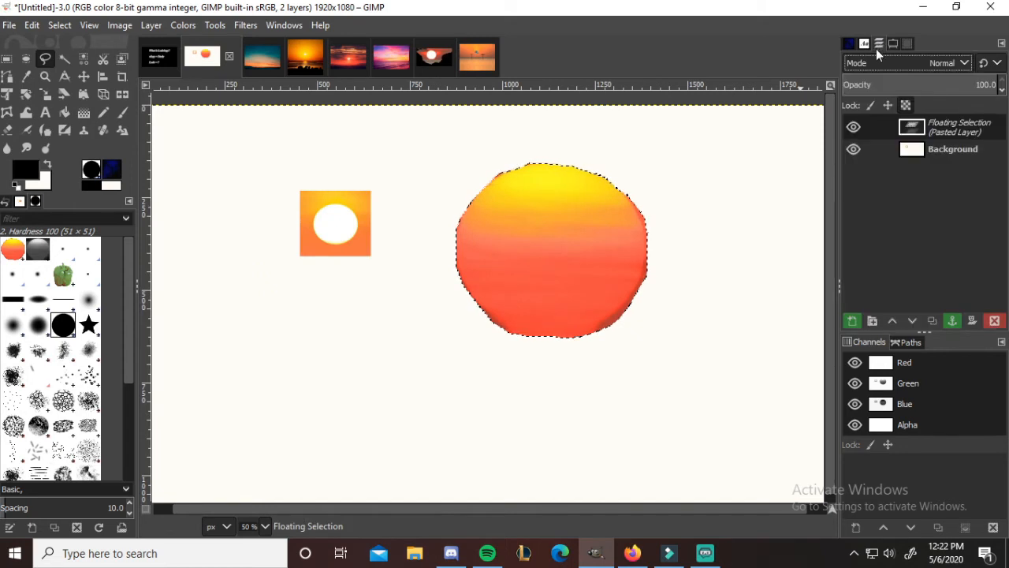
{"action": "right_click", "coordinate": [942, 130]}
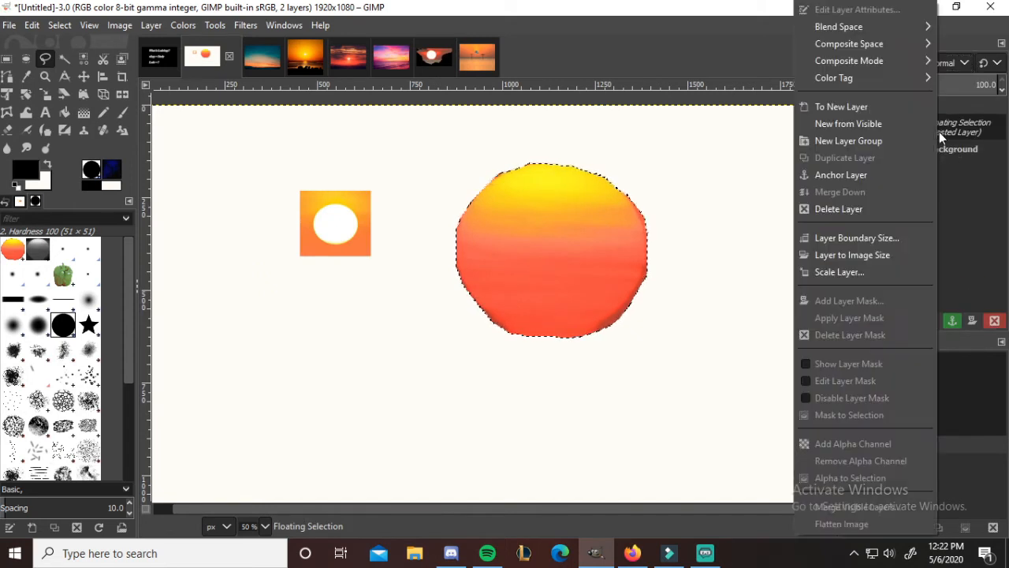
{"action": "left_click", "coordinate": [878, 178]}
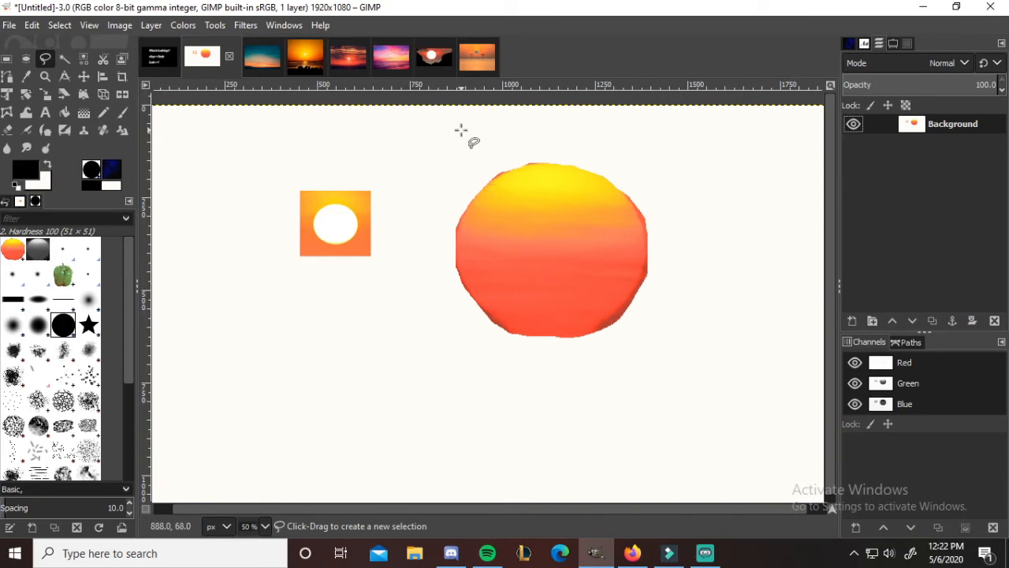
- Place the large pasted orange sky piece over the lower-left corner of the composite canvas and anchor it
{"action": "left_click", "coordinate": [430, 63]}
{"action": "left_click", "coordinate": [353, 68]}
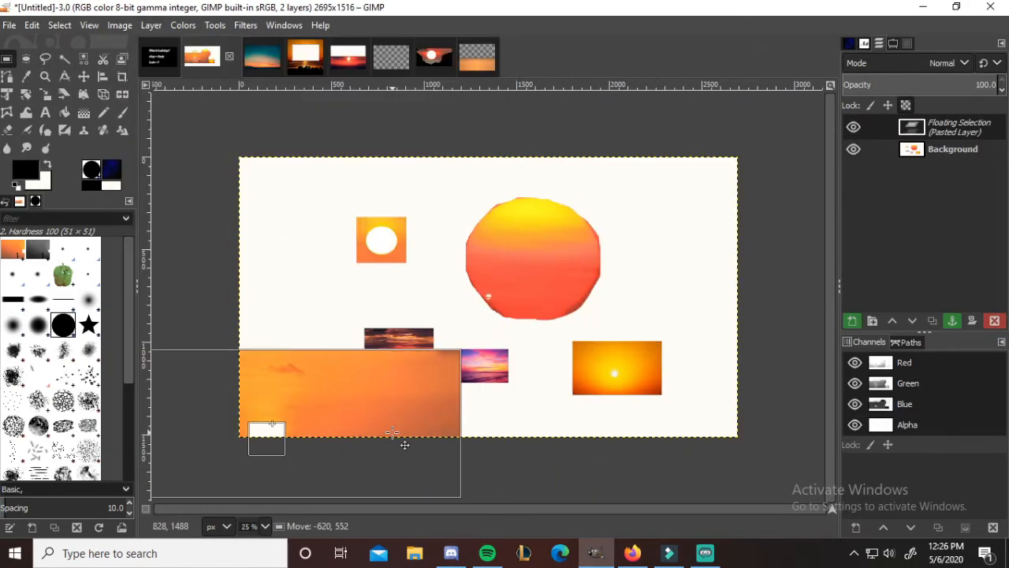
{"action": "left_click_drag", "start_coordinate": [391, 432], "coordinate": [392, 432]}
{"action": "left_click", "coordinate": [304, 338]}
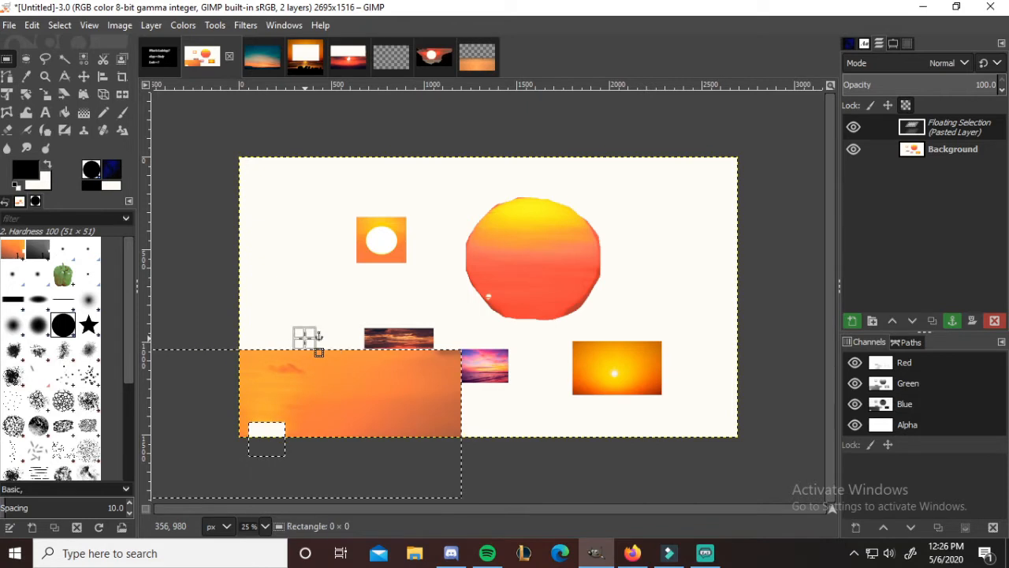
- Cut the full-width bottom strip out of the sunset image with Rectangle Select
{"action": "left_click", "coordinate": [348, 59]}
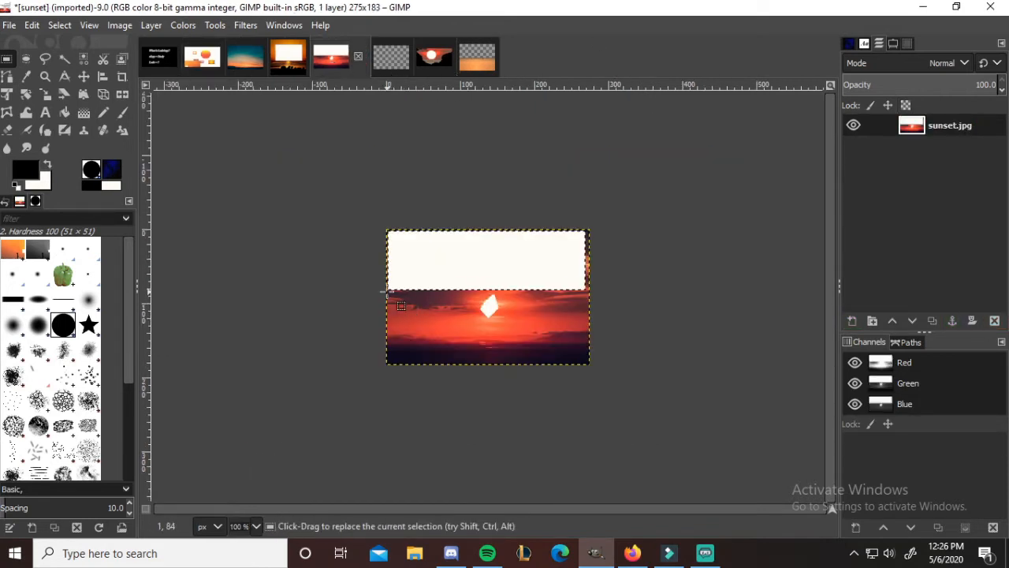
{"action": "left_click_drag", "start_coordinate": [386, 291], "coordinate": [443, 214]}
{"action": "left_click", "coordinate": [394, 321]}
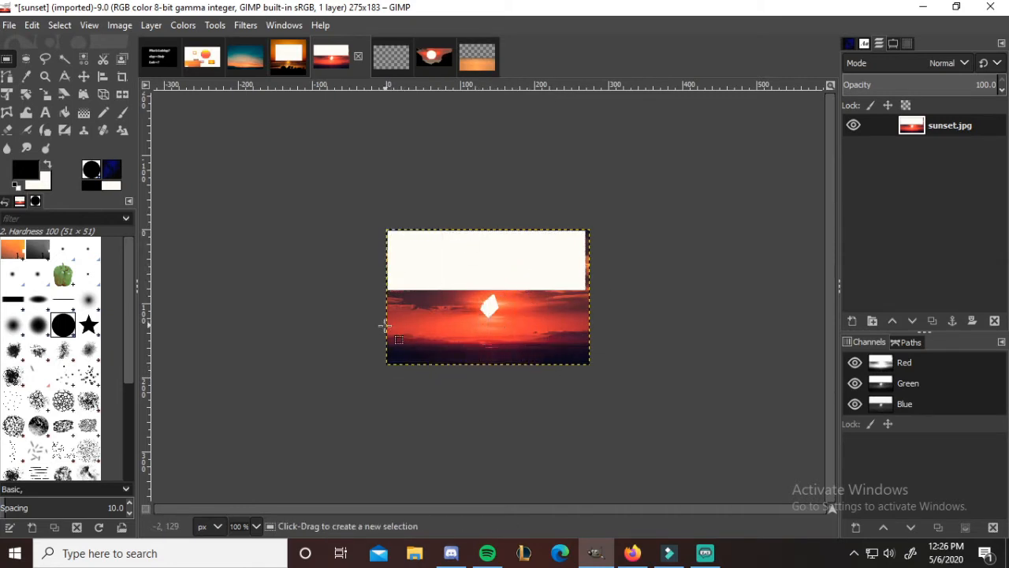
{"action": "left_click_drag", "start_coordinate": [385, 320], "coordinate": [590, 362]}
{"action": "key", "text": "ctrl+x"}
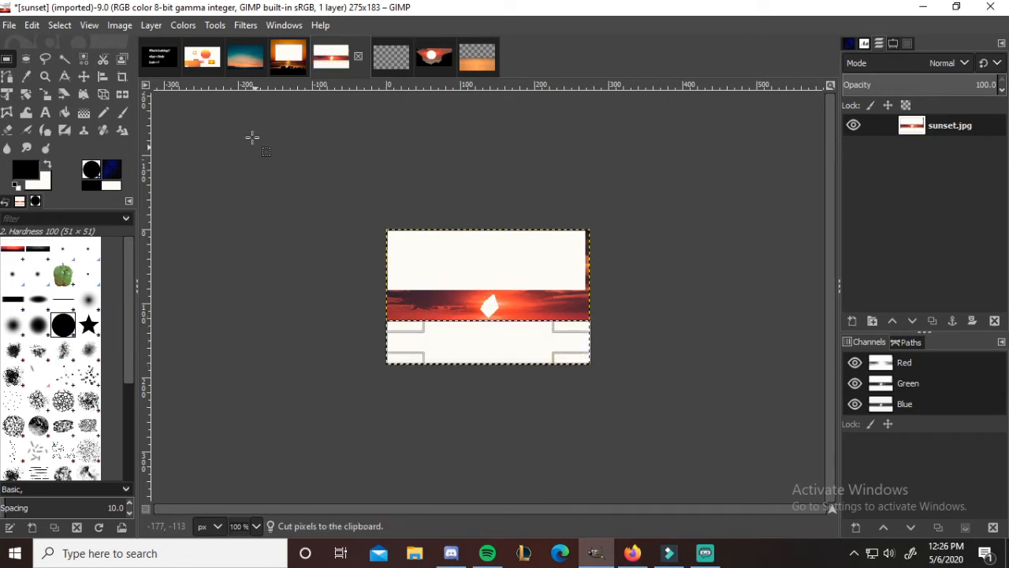
- Paste the cut sunset strip into the composite image, move it to the top-left corner and anchor it
{"action": "left_click", "coordinate": [201, 68]}
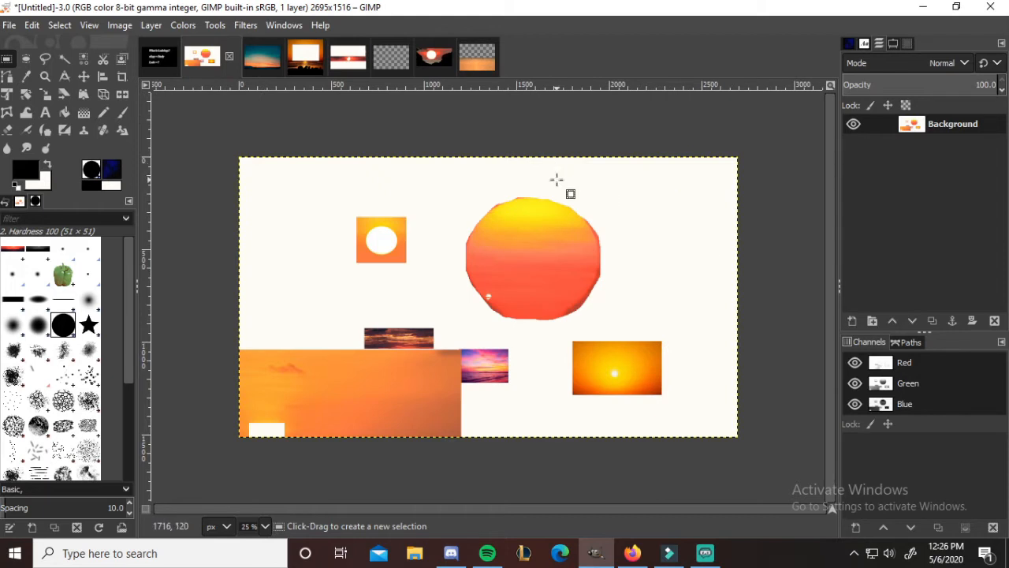
{"action": "key", "text": "ctrl+v"}
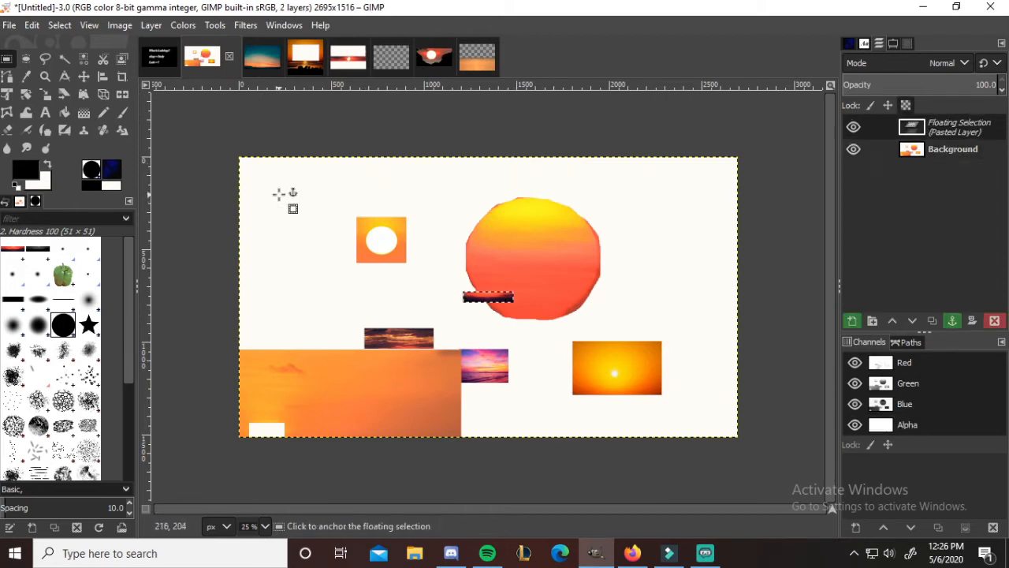
{"action": "left_click_drag", "start_coordinate": [483, 308], "coordinate": [266, 178]}
{"action": "left_click", "coordinate": [316, 235]}
- Paste four more copies of the sunset strip, stacking each one directly beneath the previous and anchoring it
{"action": "key", "text": "ctrl+v"}
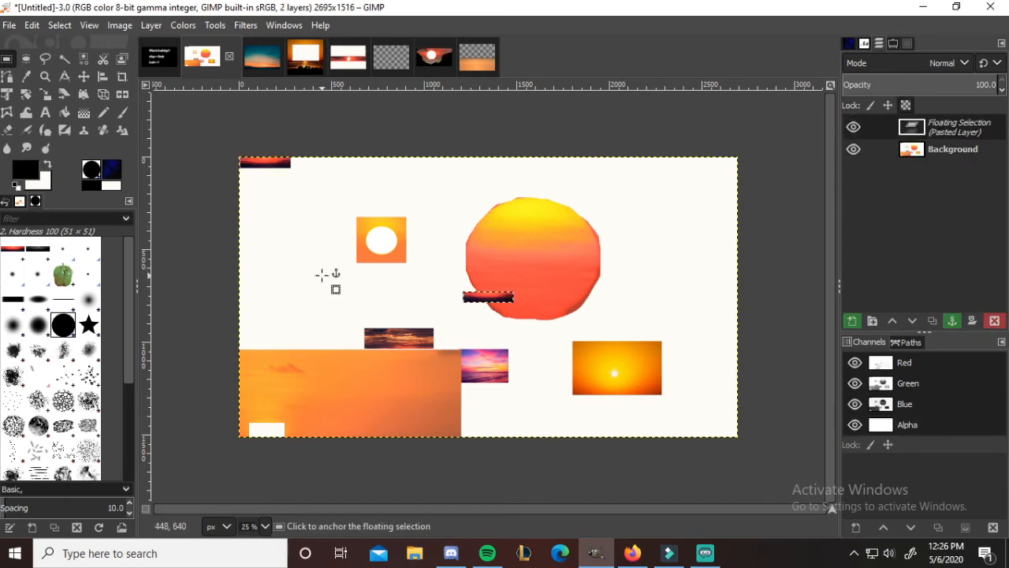
{"action": "left_click_drag", "start_coordinate": [472, 297], "coordinate": [249, 175]}
{"action": "left_click", "coordinate": [303, 259]}
{"action": "key", "text": "ctrl+v"}
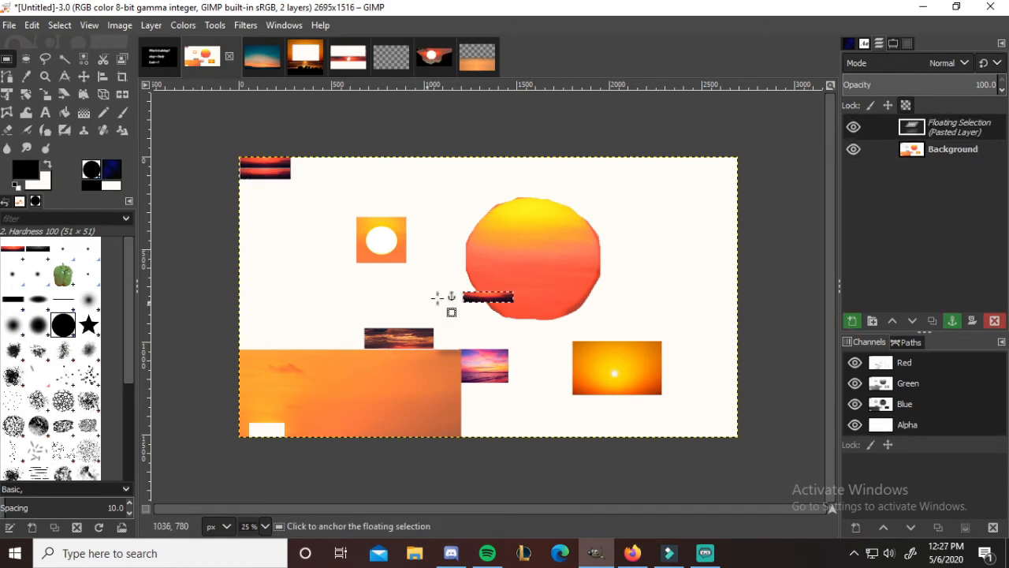
{"action": "left_click_drag", "start_coordinate": [489, 303], "coordinate": [279, 196]}
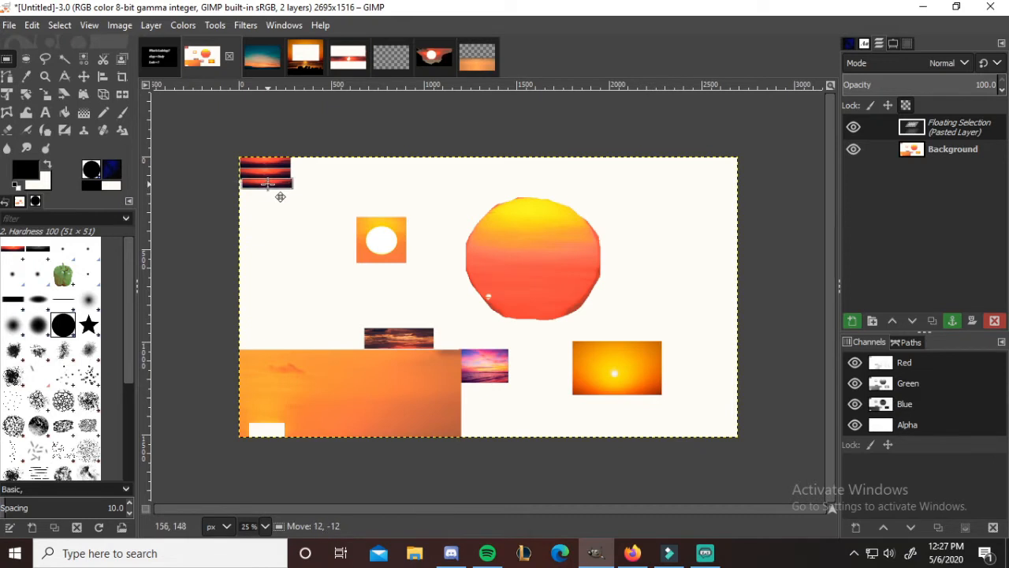
{"action": "left_click", "coordinate": [311, 288]}
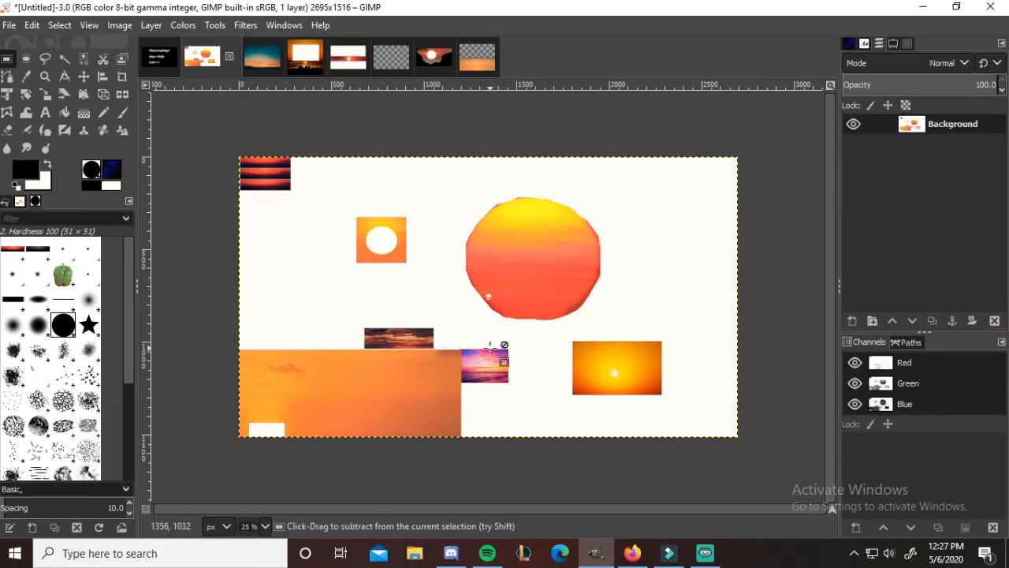
{"action": "key", "text": "ctrl+v"}
{"action": "left_click_drag", "start_coordinate": [479, 313], "coordinate": [257, 214]}
{"action": "left_click", "coordinate": [488, 321]}
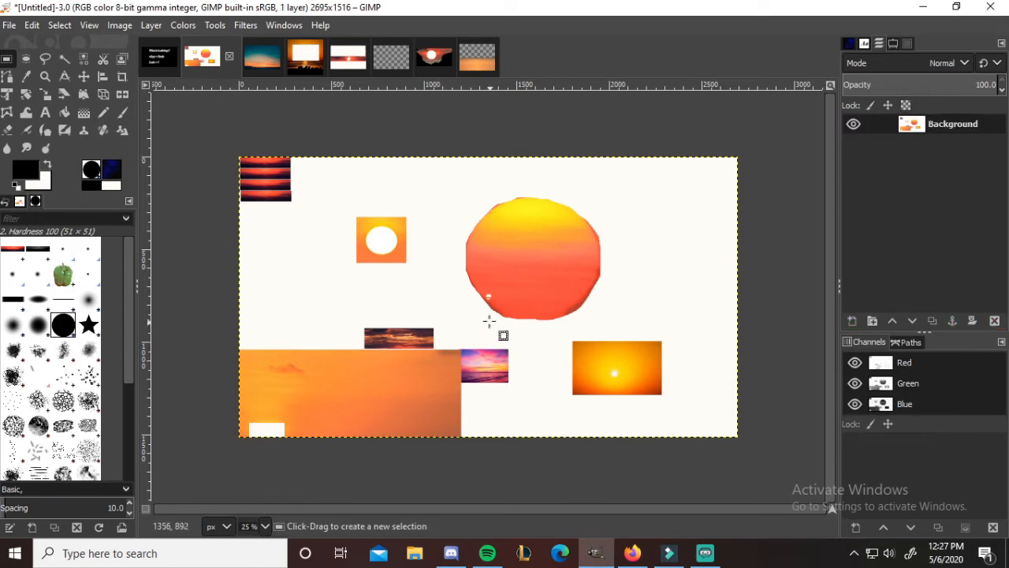
{"action": "key", "text": "ctrl+v"}
{"action": "left_click_drag", "start_coordinate": [481, 304], "coordinate": [271, 223]}
{"action": "left_click", "coordinate": [338, 288]}
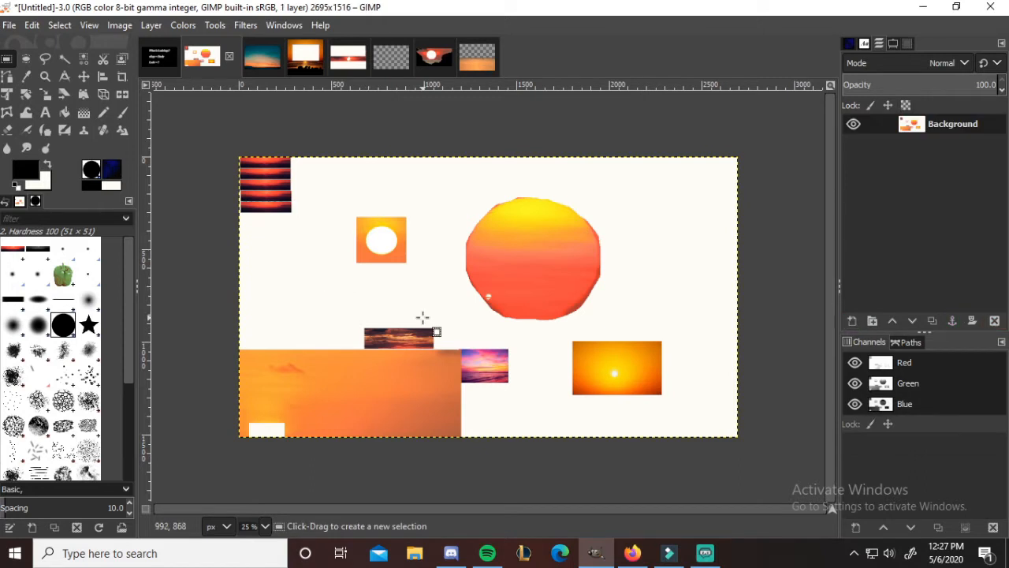
- Copy and paste the whole background layer, shift the copy right so its strip stack sits beside the original stack, and anchor it
{"action": "key", "text": "ctrl+c"}
{"action": "key", "text": "ctrl+v"}
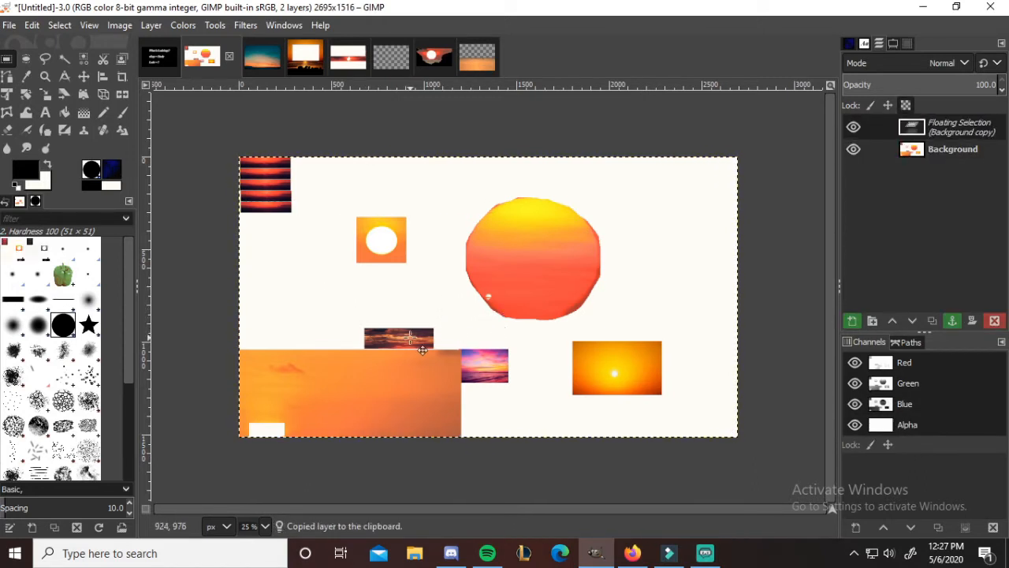
{"action": "left_click_drag", "start_coordinate": [430, 355], "coordinate": [474, 350]}
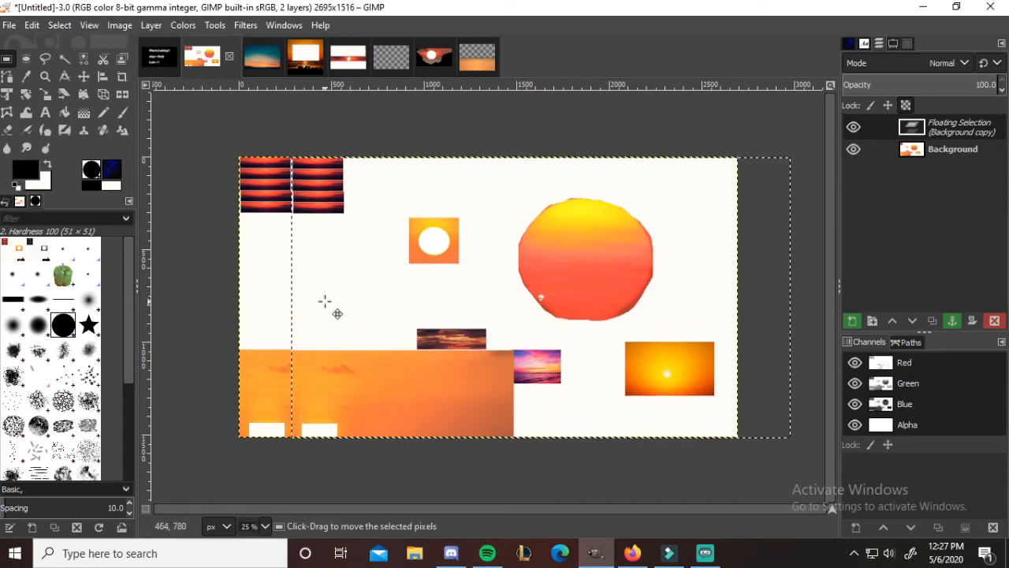
{"action": "left_click", "coordinate": [286, 298]}
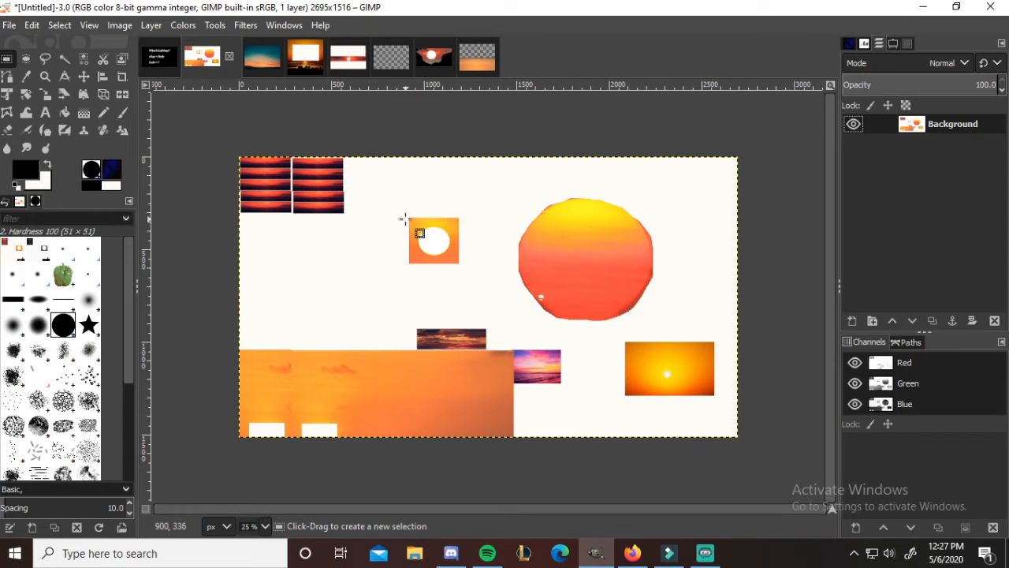
- Copy the small purple sunset piece, paste a duplicate directly below the original and anchor it
{"action": "left_click_drag", "start_coordinate": [561, 249], "coordinate": [562, 261]}
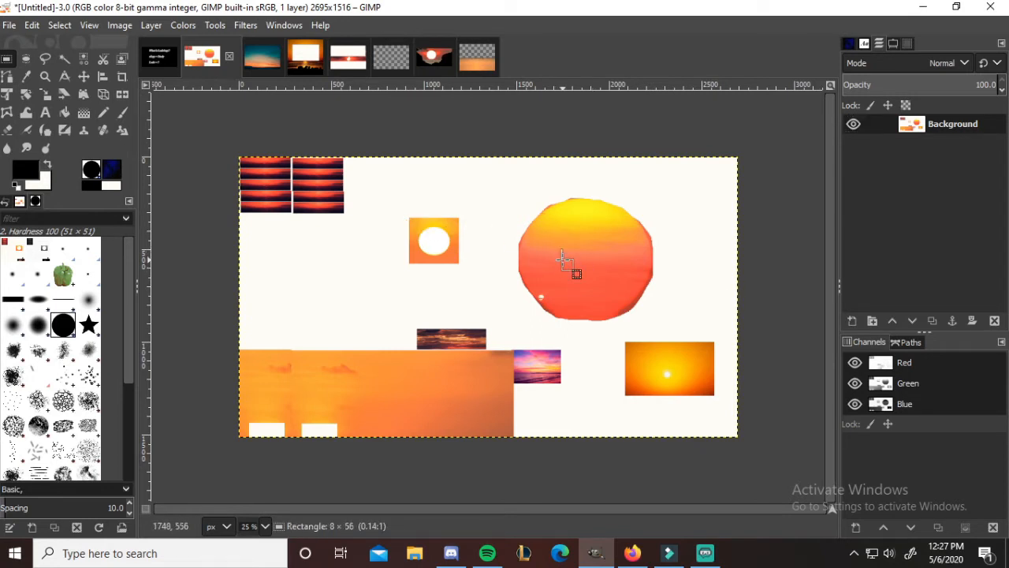
{"action": "left_click", "coordinate": [498, 218]}
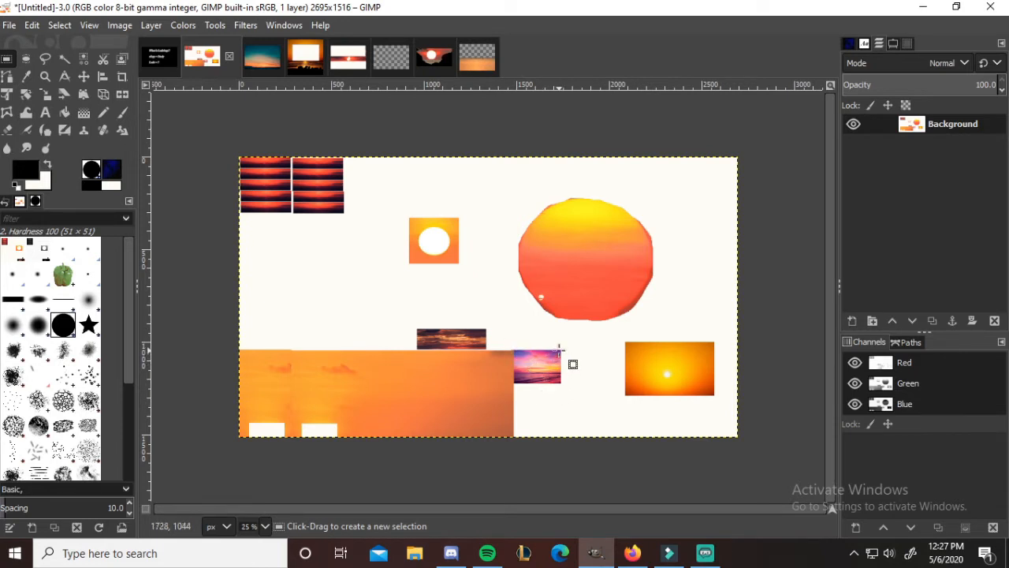
{"action": "left_click_drag", "start_coordinate": [560, 349], "coordinate": [514, 382]}
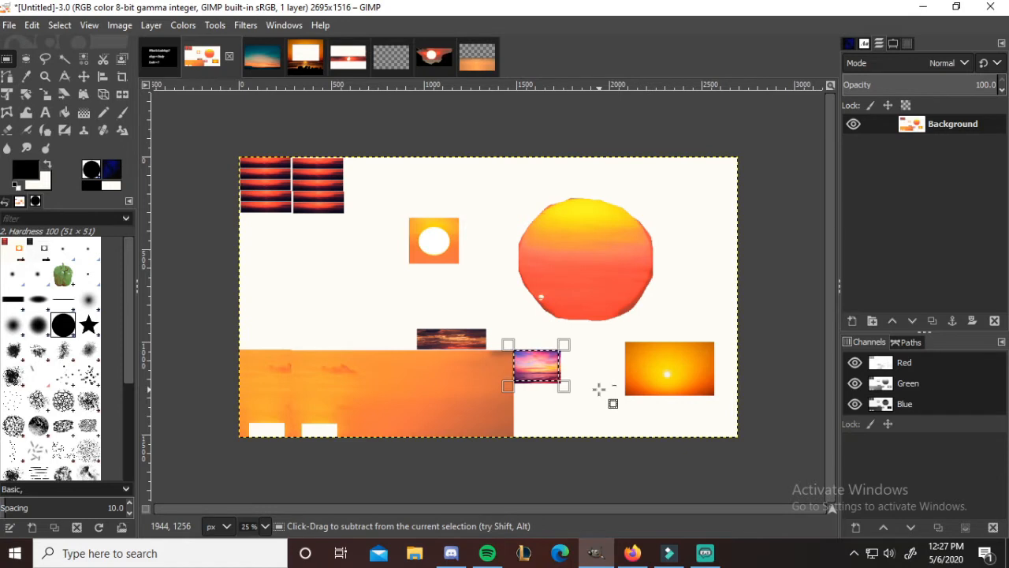
{"action": "key", "text": "ctrl+c"}
{"action": "key", "text": "ctrl+v"}
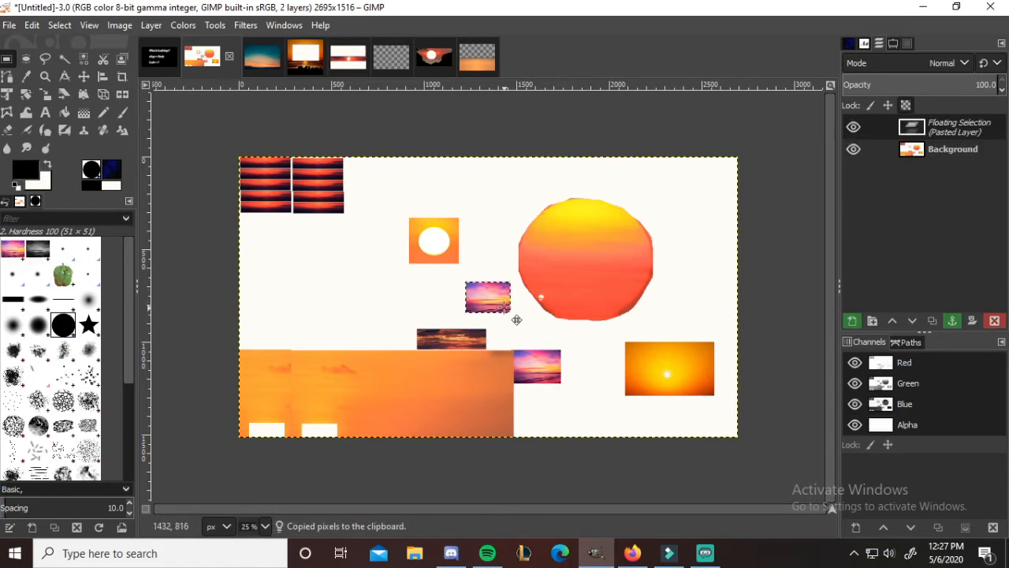
{"action": "left_click_drag", "start_coordinate": [504, 306], "coordinate": [558, 415]}
{"action": "left_click", "coordinate": [598, 409]}
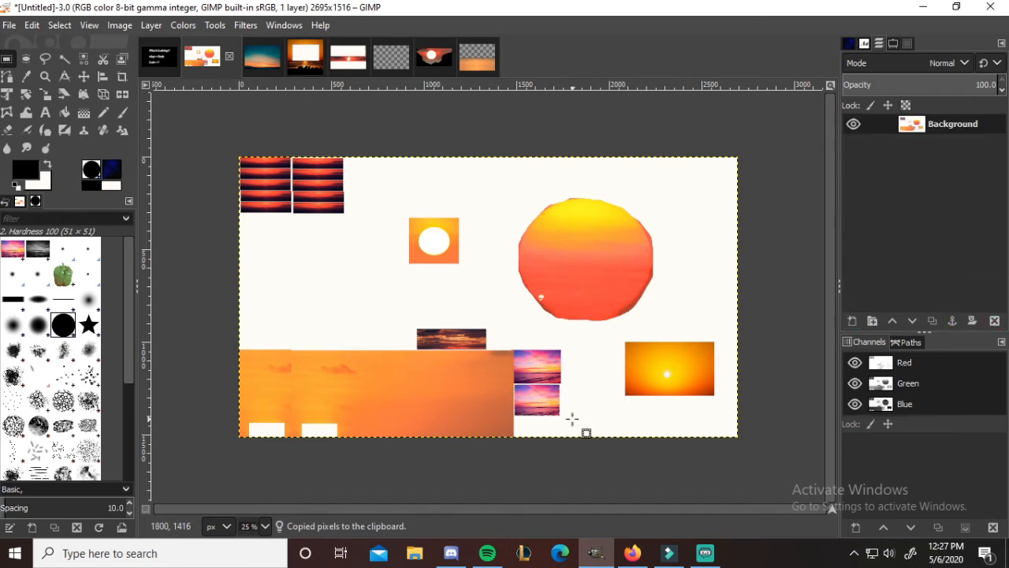
- Try a third copy of the purple sunset piece beneath the other two, and undo the latest edits
{"action": "key", "text": "ctrl+v"}
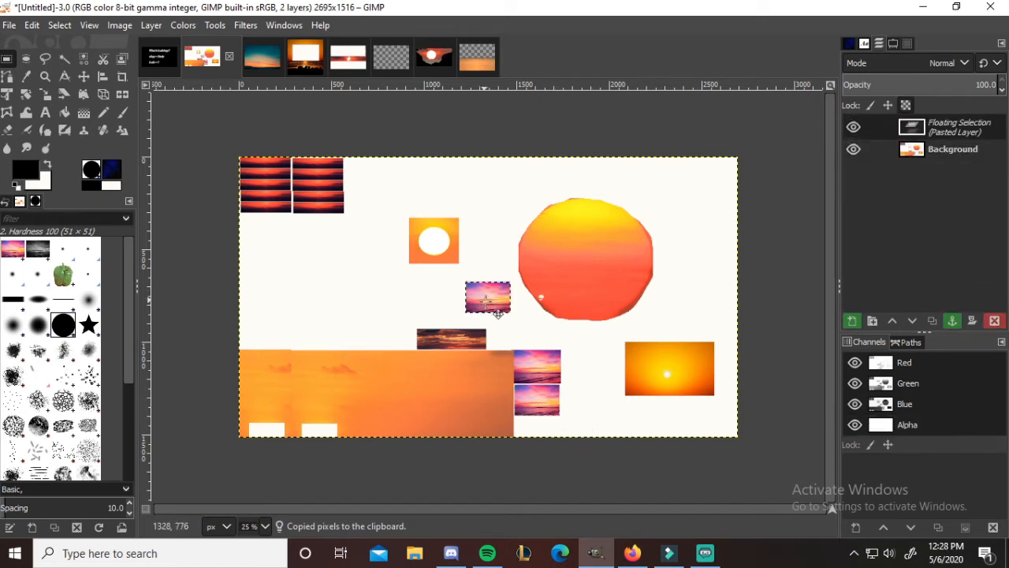
{"action": "left_click_drag", "start_coordinate": [497, 311], "coordinate": [563, 448]}
{"action": "key", "text": "ctrl+z"}
{"action": "key", "text": "ctrl+z"}
{"action": "key", "text": "ctrl+z"}
{"action": "key", "text": "ctrl+z"}
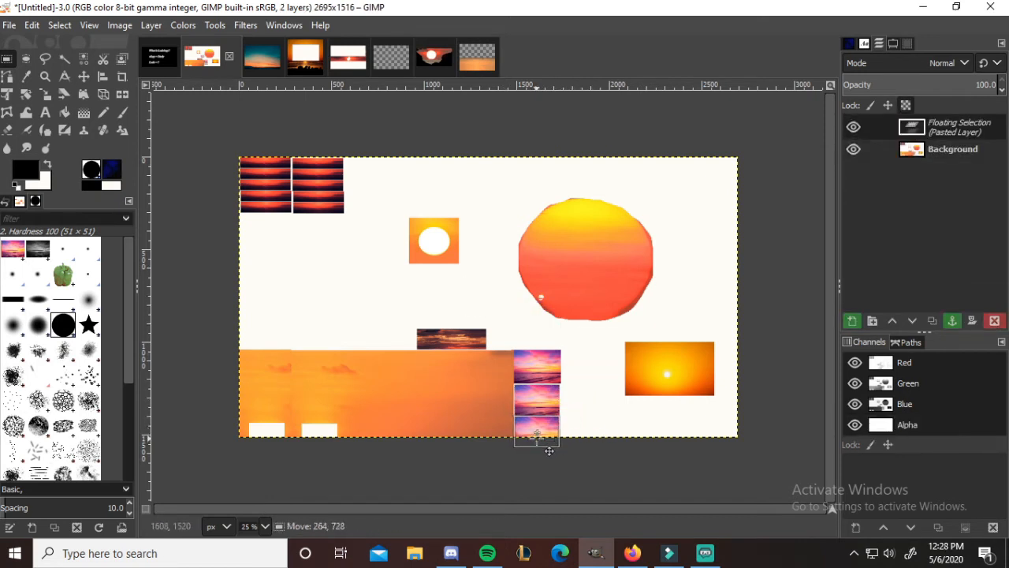
- Paste the teal sky picture onto the collage canvas and shift it off the upper-left corner
{"action": "key", "text": "ctrl+v"}
{"action": "left_click_drag", "start_coordinate": [254, 205], "coordinate": [296, 231]}
- Try scaling the pasted teal sky layer to 23 × 13 pixels, and undo the scaling
{"action": "right_click", "coordinate": [490, 326]}
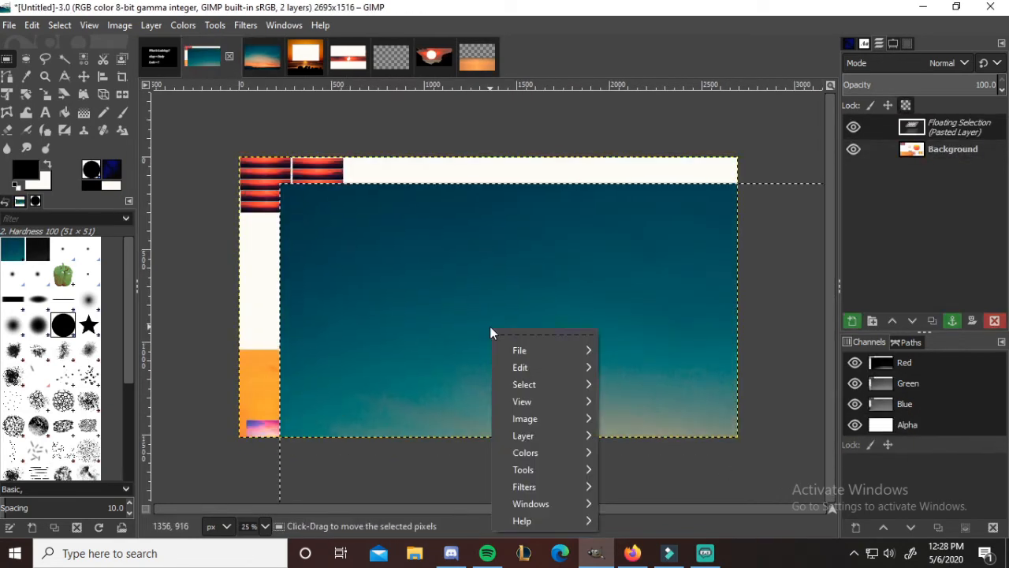
{"action": "left_click", "coordinate": [525, 299]}
{"action": "left_click_drag", "start_coordinate": [580, 203], "coordinate": [580, 203]}
{"action": "left_click_drag", "start_coordinate": [580, 202], "coordinate": [581, 202]}
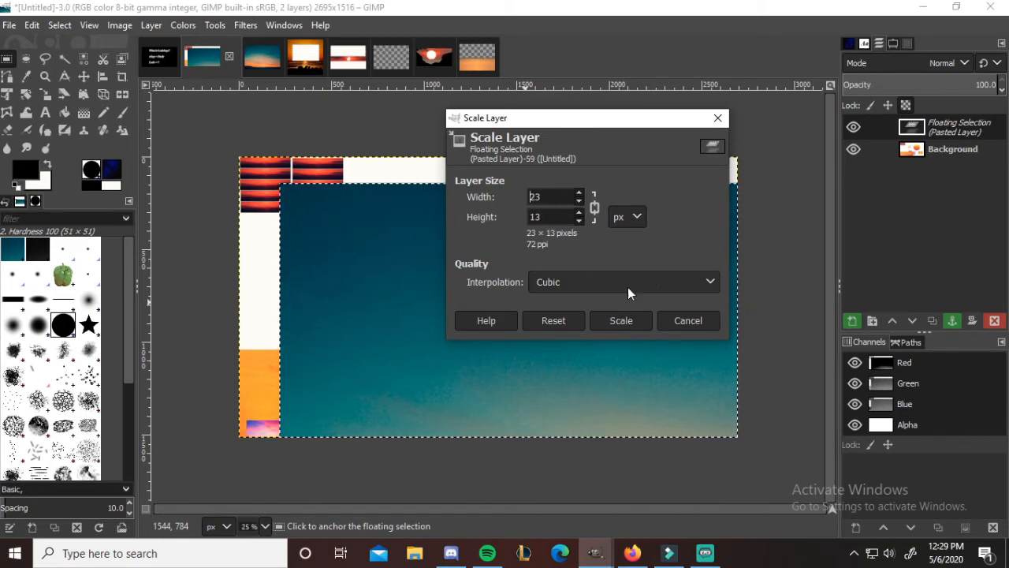
{"action": "left_click", "coordinate": [613, 318]}
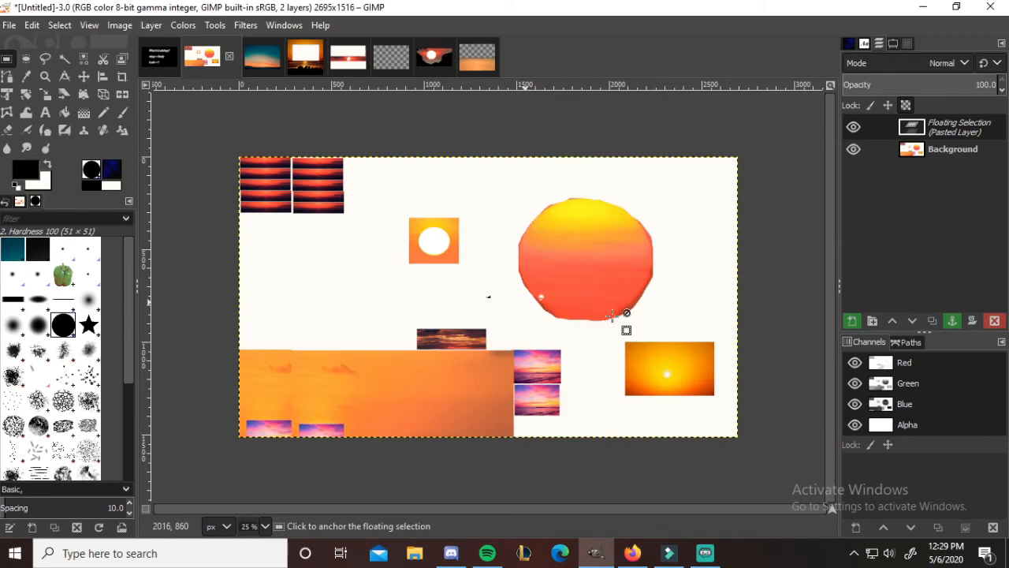
{"action": "key", "text": "ctrl+z"}
- Scale down the floating teal sky piece, place it against the canvas's left edge below the red strip stacks, and anchor it
{"action": "right_click", "coordinate": [493, 293]}
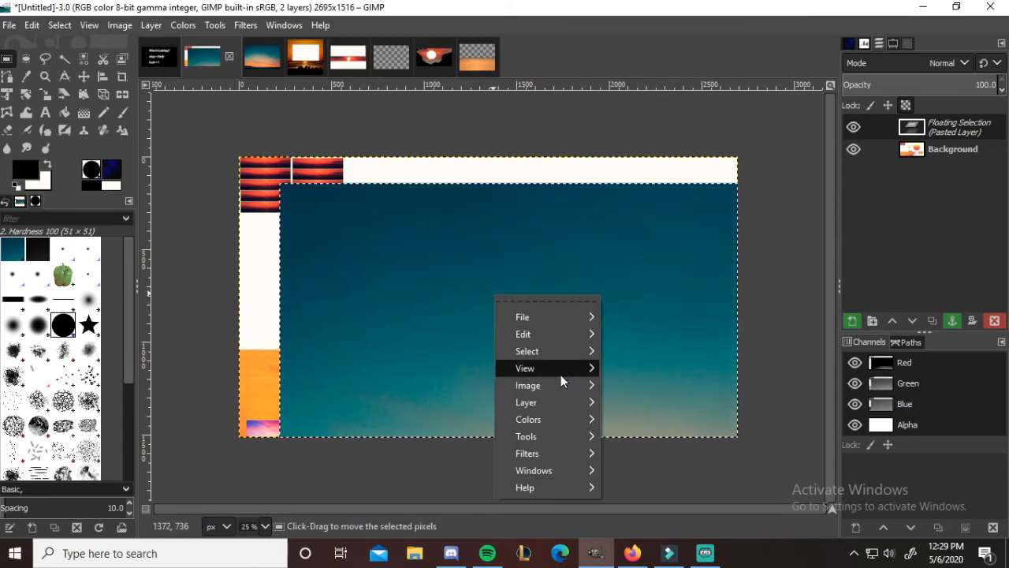
{"action": "right_click", "coordinate": [504, 189]}
{"action": "right_click", "coordinate": [939, 128]}
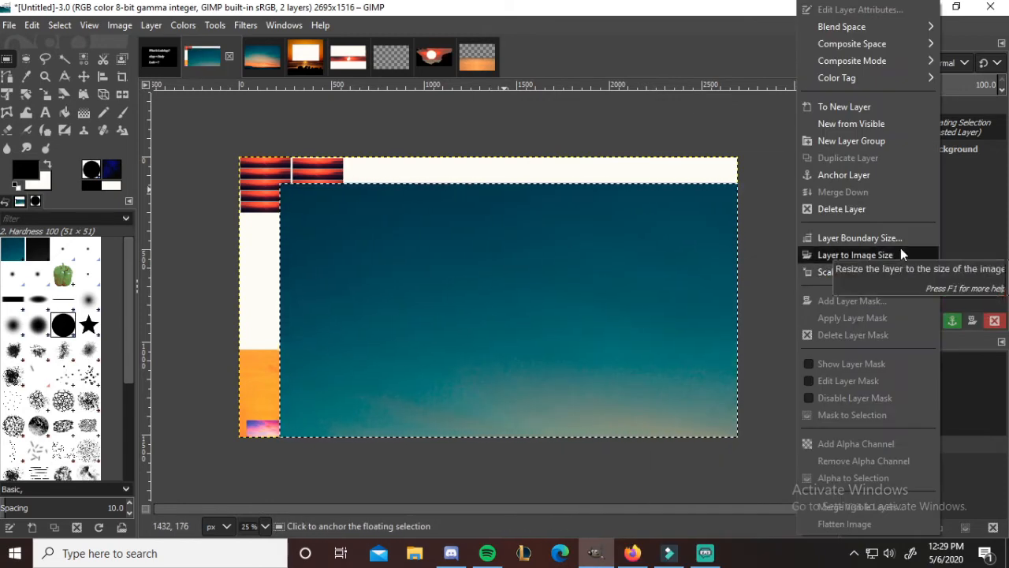
{"action": "left_click", "coordinate": [856, 272]}
{"action": "left_click", "coordinate": [804, 372]}
{"action": "left_click_drag", "start_coordinate": [552, 315], "coordinate": [345, 293]}
{"action": "left_click", "coordinate": [376, 203]}
- Paste the full-size sky picture again, try moving it down, and delete that floating layer
{"action": "key", "text": "ctrl+v"}
{"action": "left_click_drag", "start_coordinate": [387, 358], "coordinate": [394, 423]}
{"action": "right_click", "coordinate": [943, 133]}
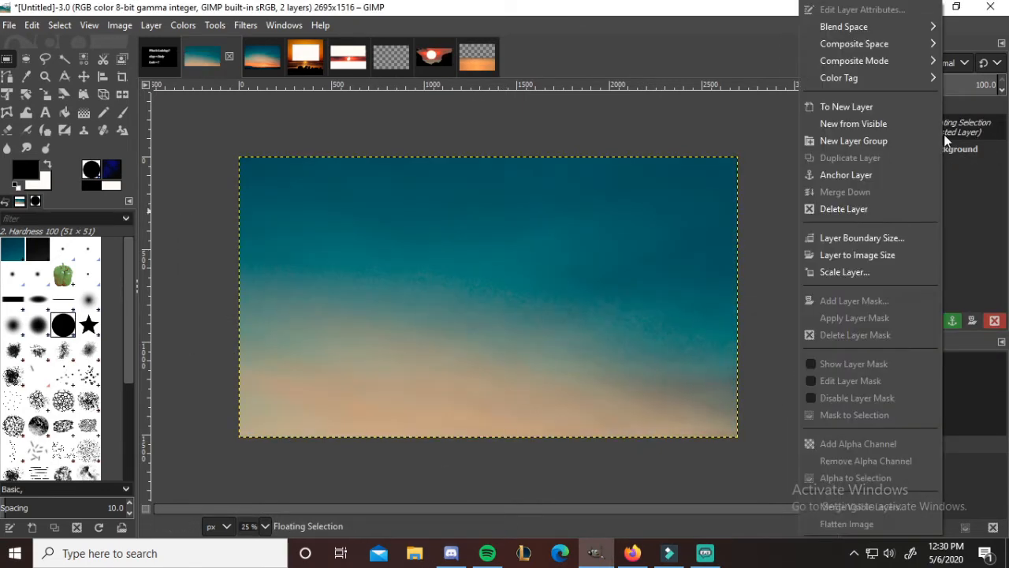
{"action": "left_click", "coordinate": [844, 209]}
- Cut the orange water area out of the sunnyset image and paste it onto the collage canvas
{"action": "left_click", "coordinate": [477, 56]}
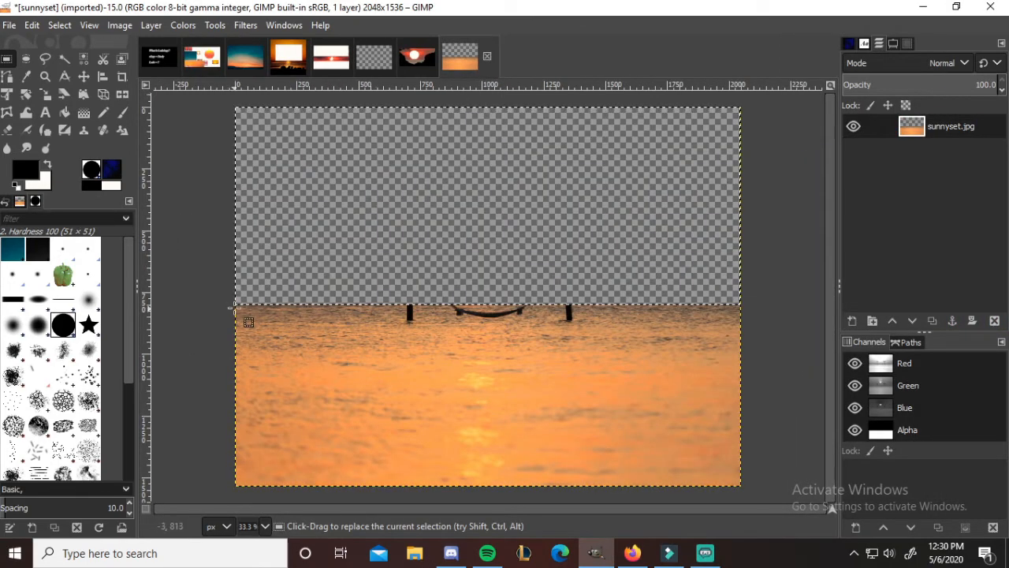
{"action": "left_click_drag", "start_coordinate": [234, 308], "coordinate": [741, 484]}
{"action": "key", "text": "ctrl+x"}
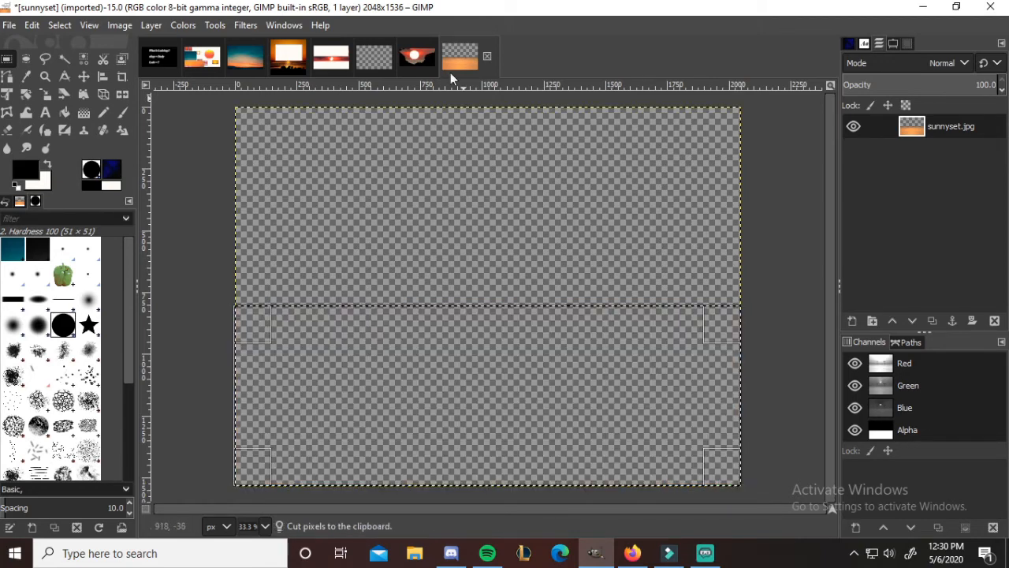
{"action": "left_click", "coordinate": [202, 59]}
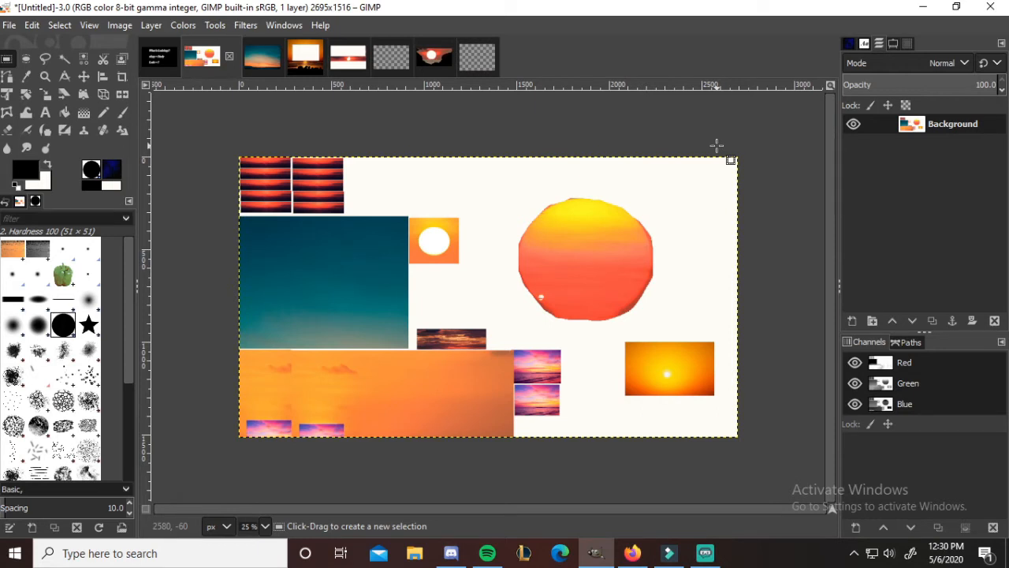
{"action": "key", "text": "ctrl+v"}
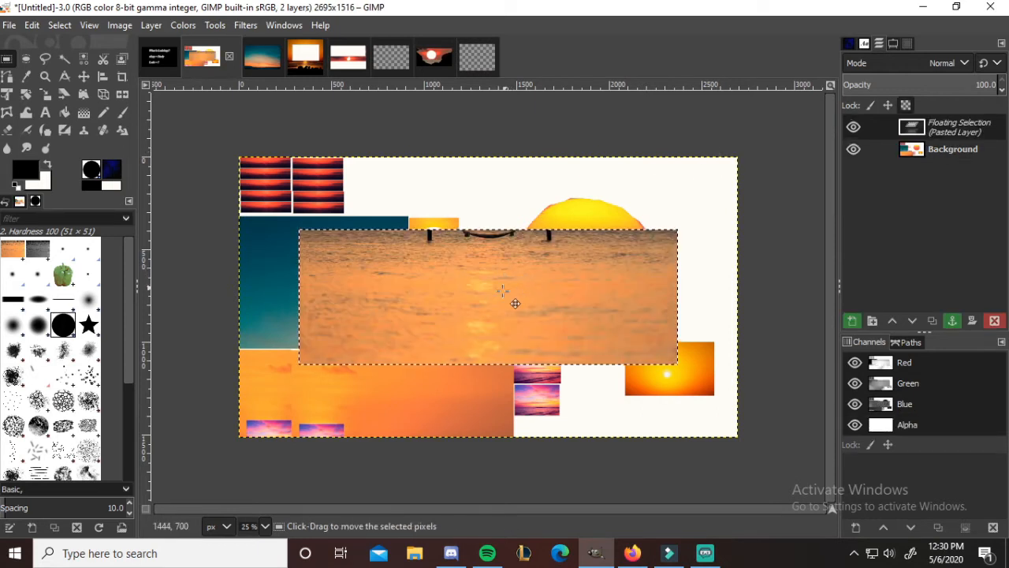
- Move the pasted water piece over the middle of the collage and lower its opacity to 64
{"action": "left_click_drag", "start_coordinate": [571, 286], "coordinate": [491, 317]}
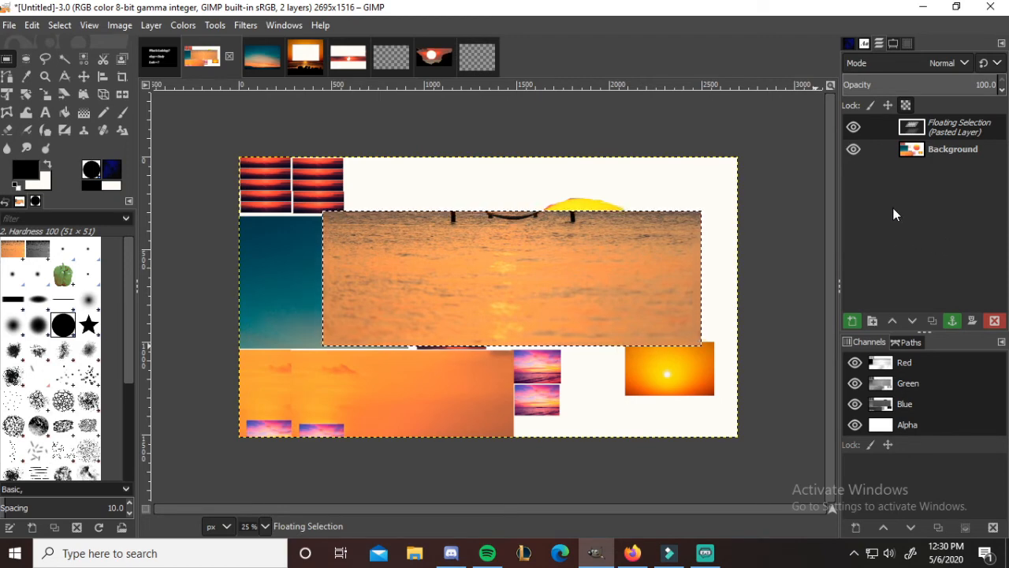
{"action": "left_click_drag", "start_coordinate": [540, 330], "coordinate": [584, 352]}
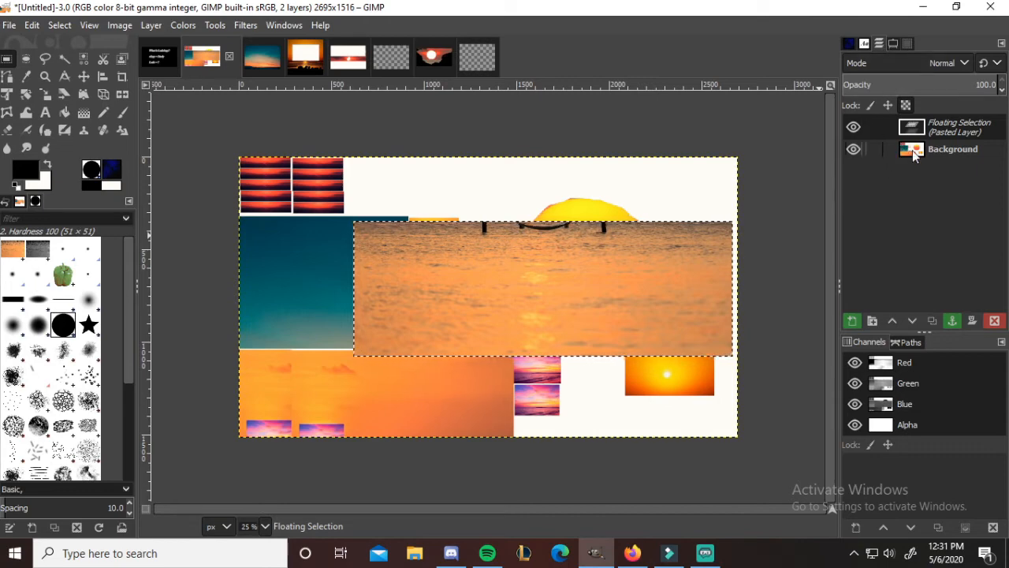
{"action": "left_click_drag", "start_coordinate": [581, 336], "coordinate": [563, 306]}
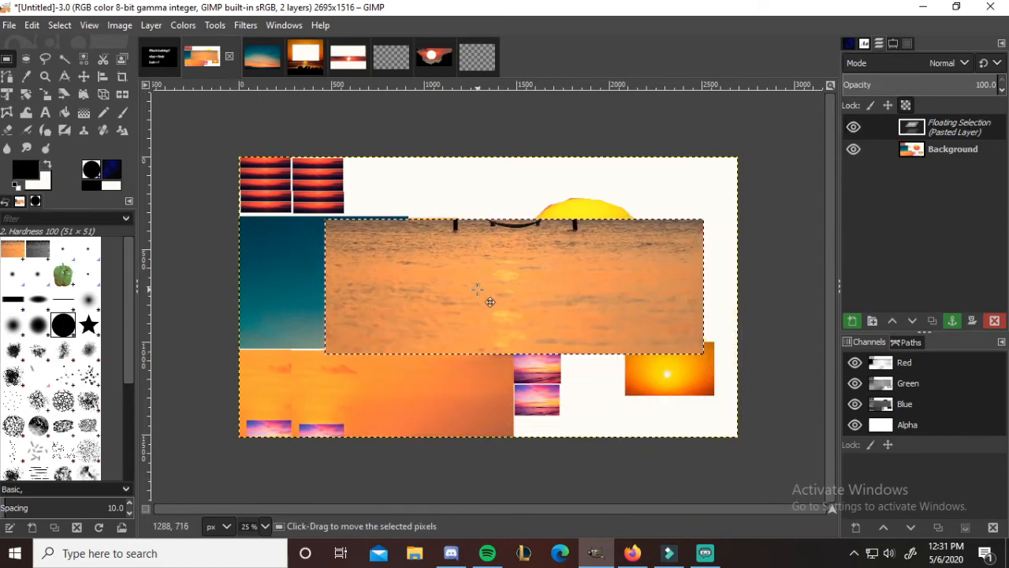
{"action": "left_click_drag", "start_coordinate": [490, 303], "coordinate": [475, 285]}
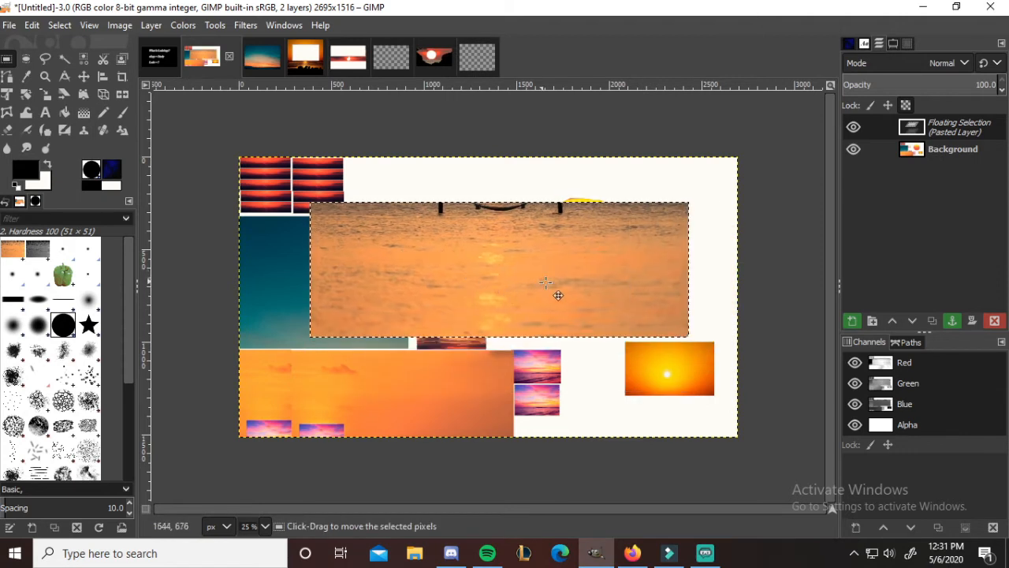
{"action": "left_click_drag", "start_coordinate": [557, 297], "coordinate": [578, 308]}
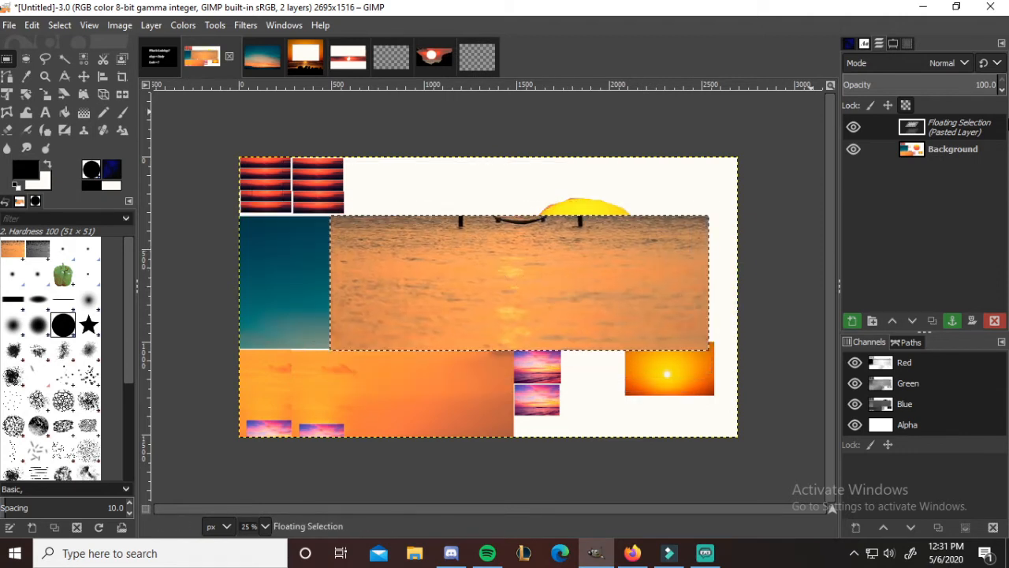
{"action": "left_click", "coordinate": [1003, 89]}
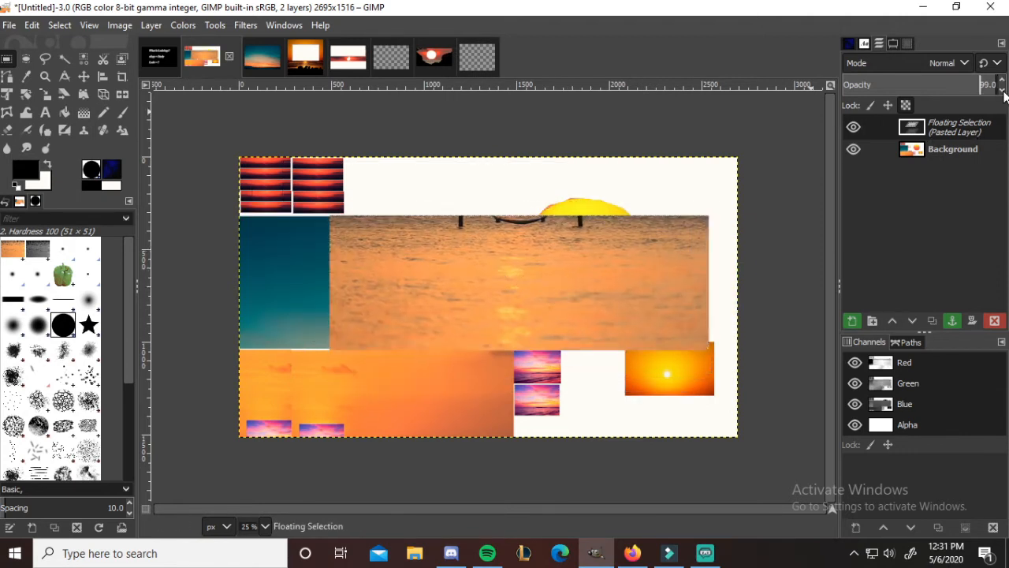
{"action": "left_click_drag", "start_coordinate": [1004, 95], "coordinate": [1004, 94]}
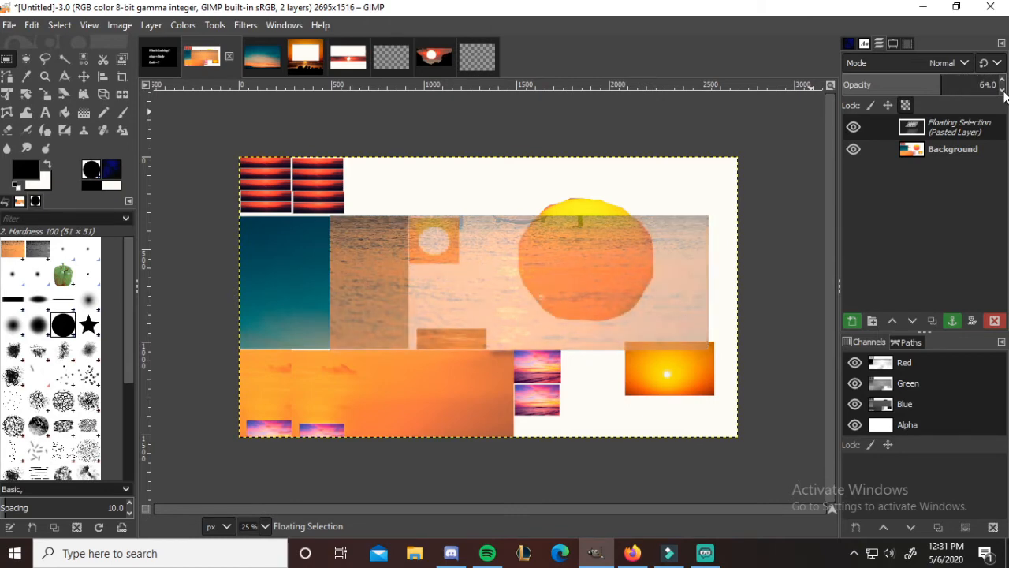
- Move the translucent water piece to the canvas's upper-right corner, trying opacity 39 and restoring it to 64
{"action": "left_click_drag", "start_coordinate": [549, 293], "coordinate": [584, 239]}
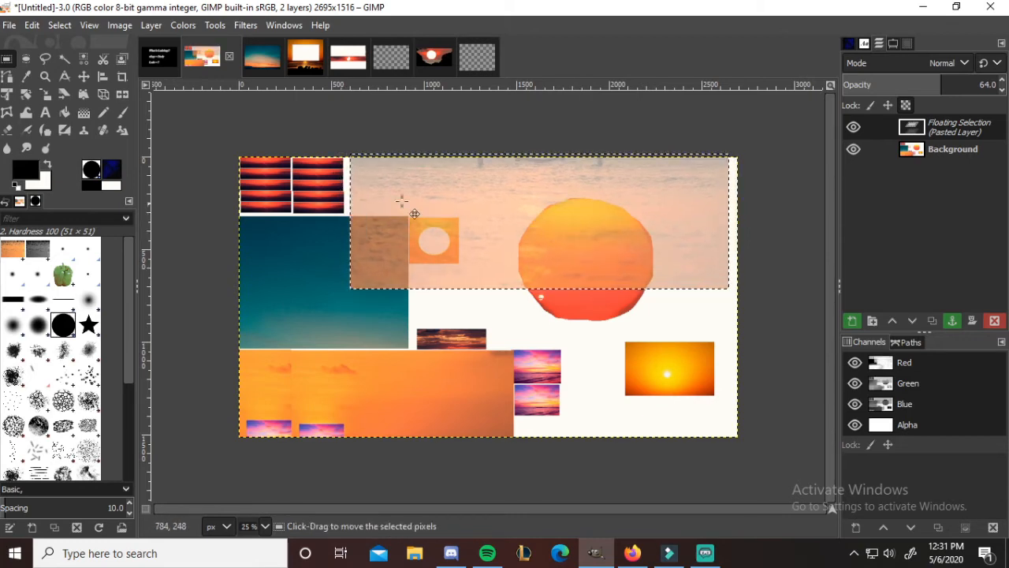
{"action": "left_click_drag", "start_coordinate": [643, 268], "coordinate": [640, 268]}
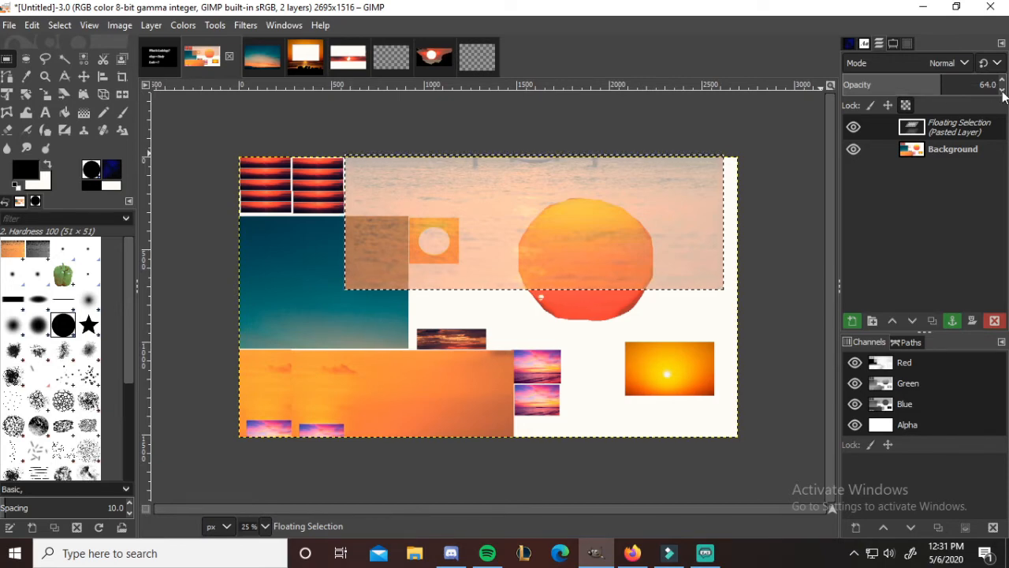
{"action": "left_click_drag", "start_coordinate": [1003, 90], "coordinate": [1002, 90]}
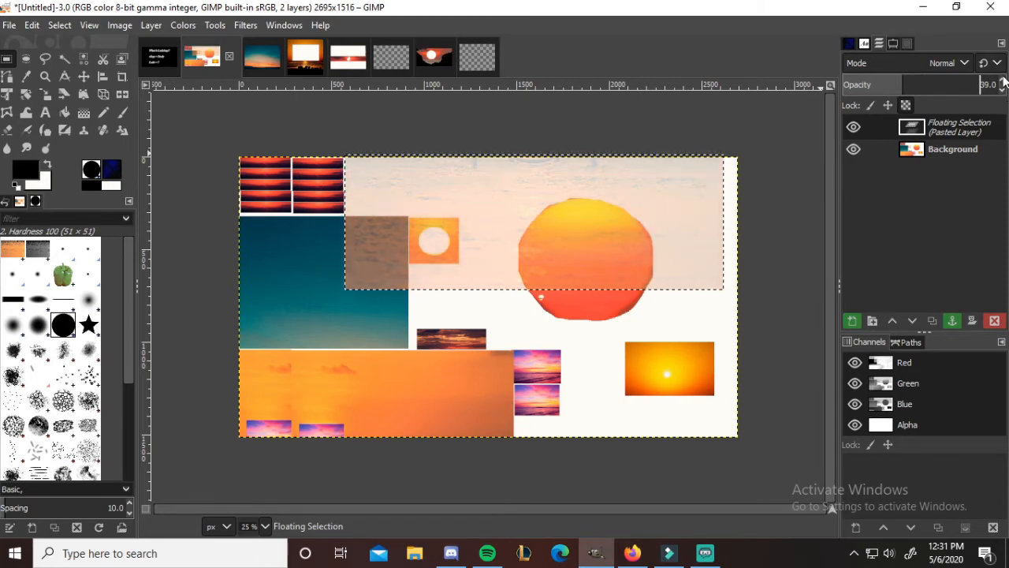
{"action": "left_click_drag", "start_coordinate": [1003, 80], "coordinate": [1002, 80]}
{"action": "mouse_move", "coordinate": [677, 248]}
{"action": "left_mouse_down"}
{"action": "mouse_move", "coordinate": [702, 259]}
{"action": "mouse_move", "coordinate": [687, 252]}
{"action": "left_mouse_up"}
- Scale the floating water layer to 2625 × 934 pixels
{"action": "right_click", "coordinate": [686, 252]}
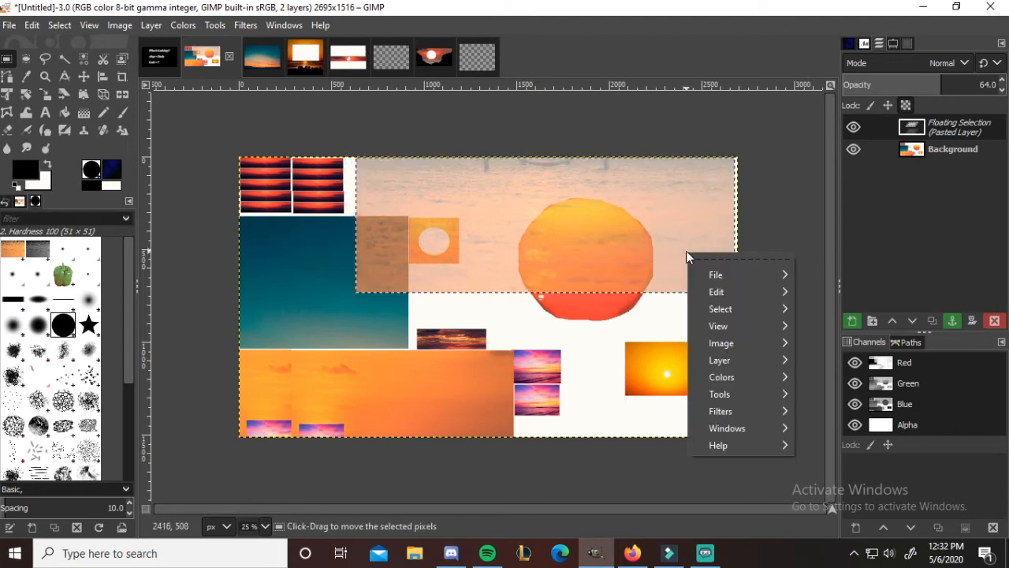
{"action": "left_click", "coordinate": [938, 128]}
{"action": "right_click", "coordinate": [938, 128]}
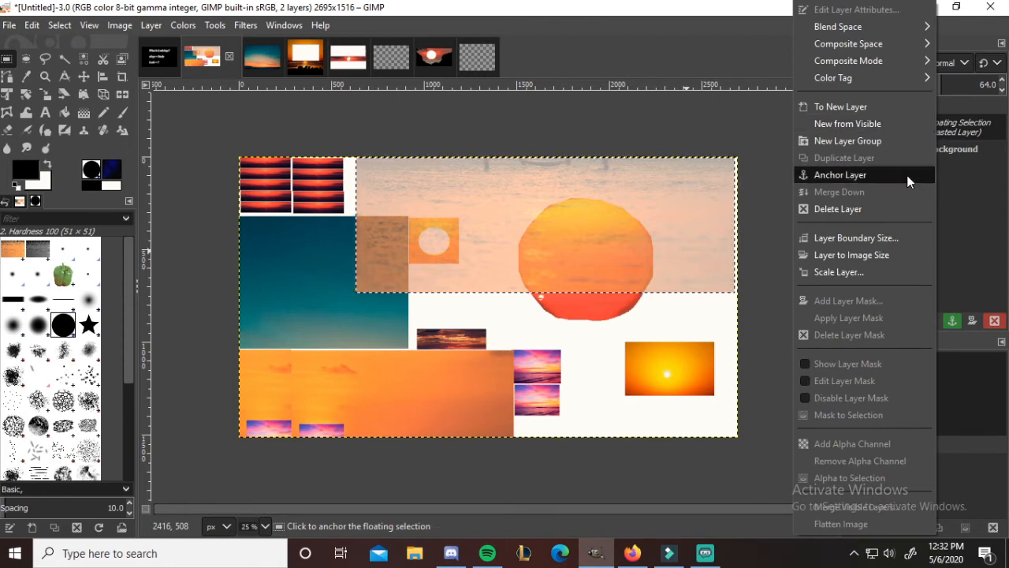
{"action": "left_click", "coordinate": [839, 274]}
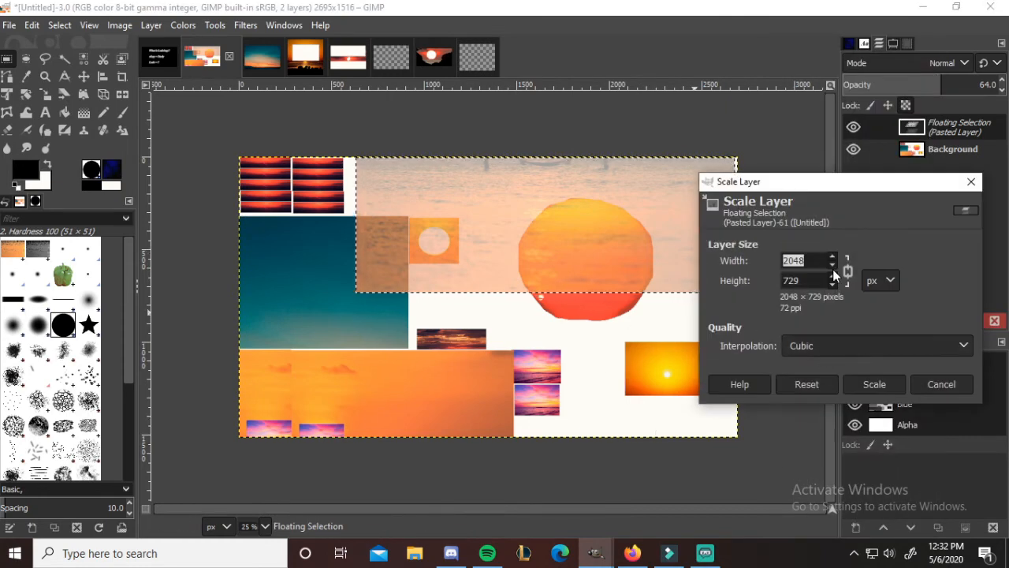
{"action": "left_click_drag", "start_coordinate": [832, 256], "coordinate": [832, 256]}
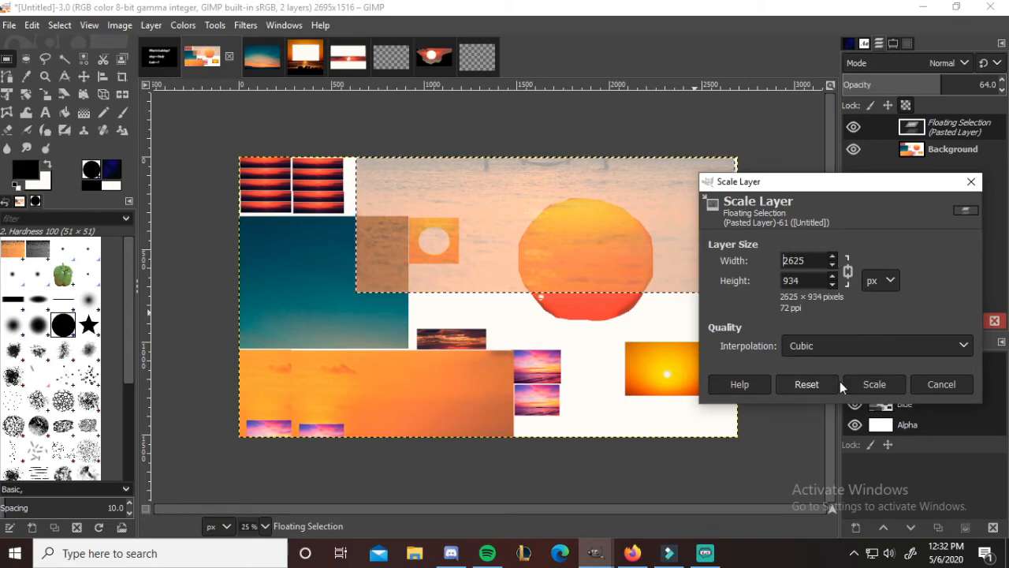
{"action": "left_click", "coordinate": [871, 384]}
- Move the enlarged water layer to the canvas's upper-left corner and anchor it
{"action": "left_click_drag", "start_coordinate": [555, 271], "coordinate": [490, 287]}
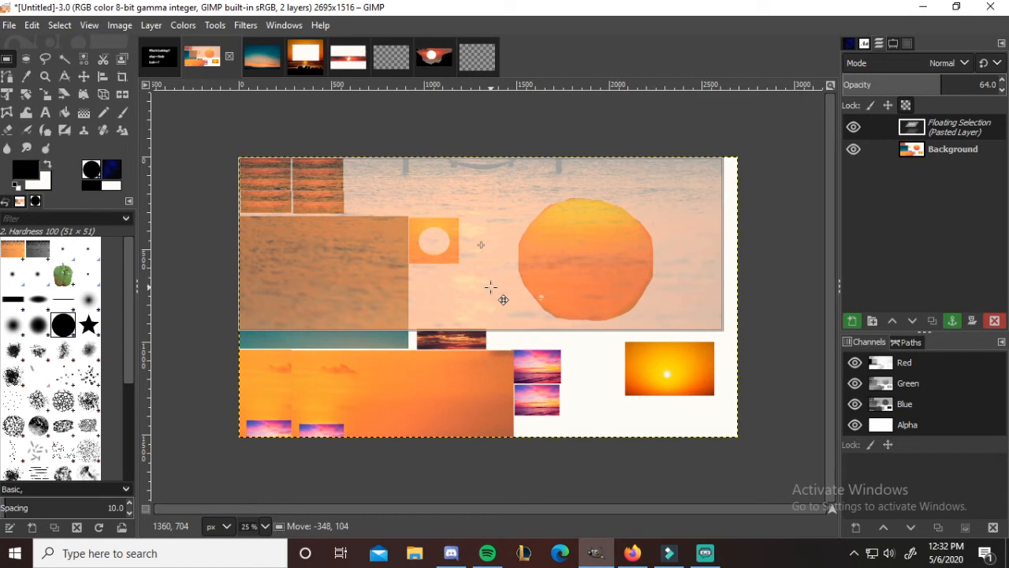
{"action": "left_click_drag", "start_coordinate": [490, 287], "coordinate": [490, 287]}
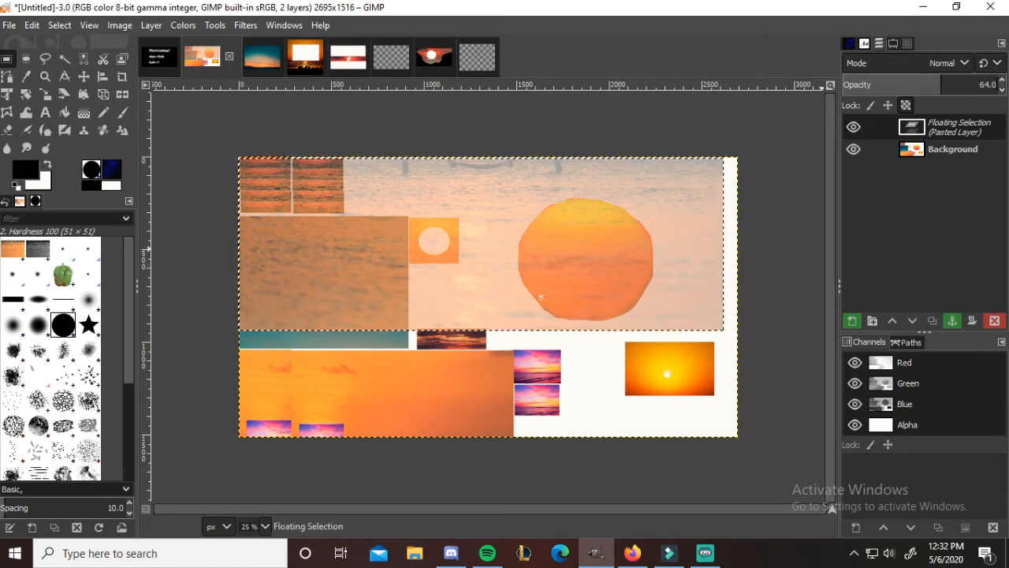
{"action": "right_click", "coordinate": [949, 132]}
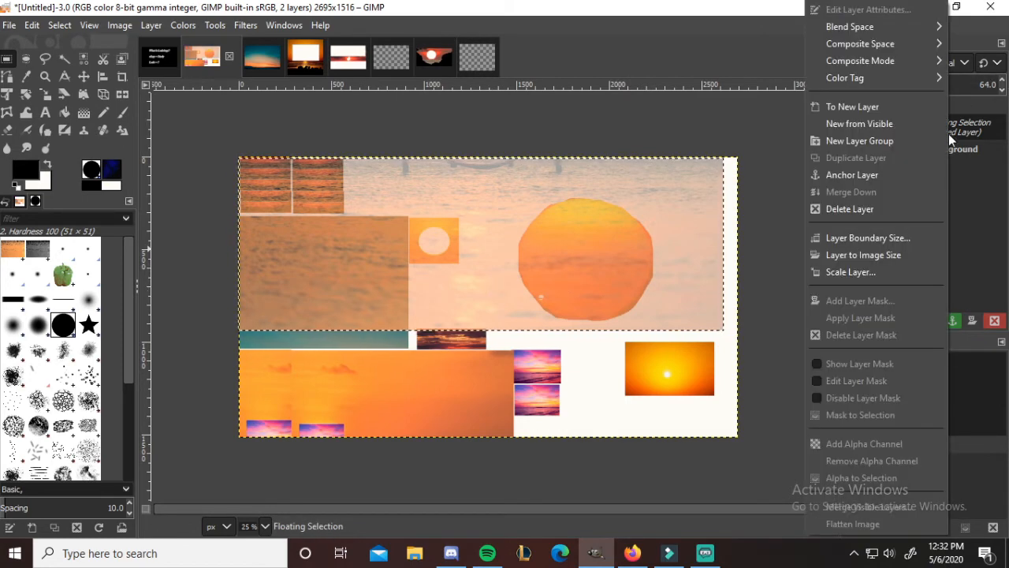
{"action": "left_click", "coordinate": [910, 172]}
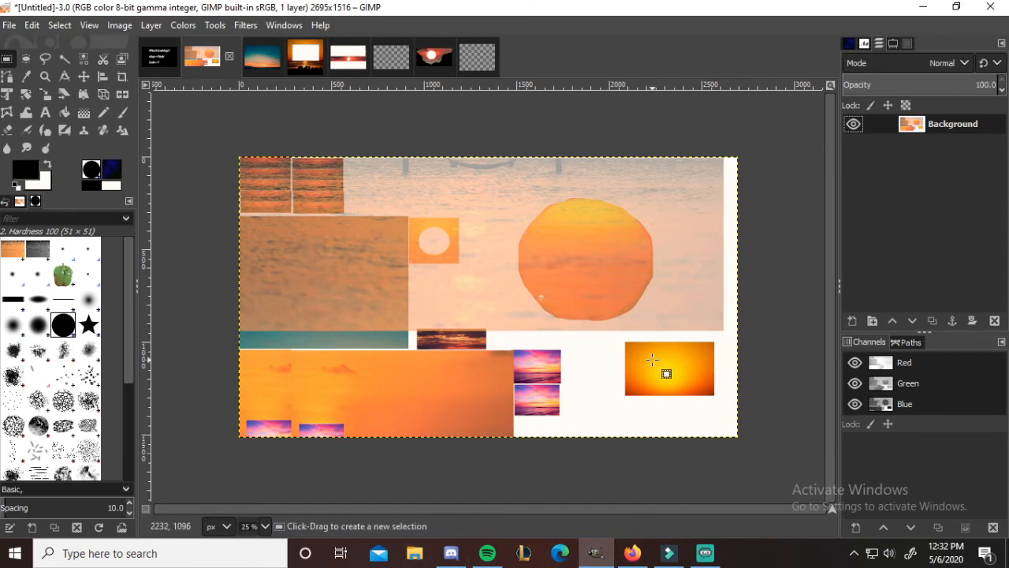
- Undo the anchoring, try repositioning and re-anchoring the water layer, and undo those attempts
{"action": "key", "text": "ctrl+v"}
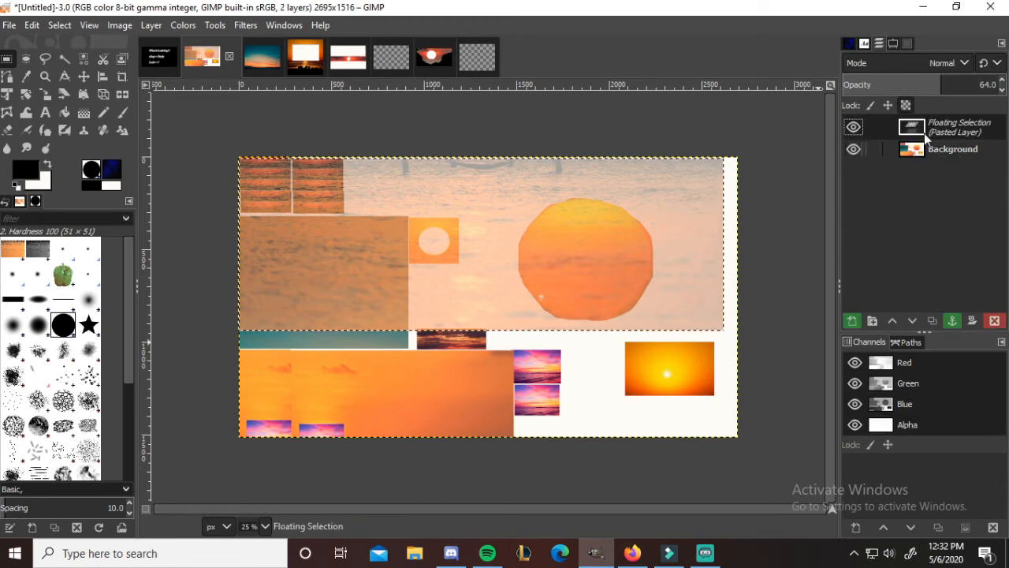
{"action": "mouse_move", "coordinate": [486, 214]}
{"action": "left_mouse_down"}
{"action": "mouse_move", "coordinate": [518, 334]}
{"action": "mouse_move", "coordinate": [536, 307]}
{"action": "mouse_move", "coordinate": [542, 442]}
{"action": "mouse_move", "coordinate": [462, 273]}
{"action": "mouse_move", "coordinate": [556, 234]}
{"action": "mouse_move", "coordinate": [505, 237]}
{"action": "mouse_move", "coordinate": [528, 235]}
{"action": "mouse_move", "coordinate": [468, 219]}
{"action": "mouse_move", "coordinate": [478, 216]}
{"action": "mouse_move", "coordinate": [487, 218]}
{"action": "mouse_move", "coordinate": [409, 224]}
{"action": "mouse_move", "coordinate": [465, 178]}
{"action": "left_mouse_up"}
{"action": "key", "text": "ctrl+z"}
{"action": "right_click", "coordinate": [911, 132]}
{"action": "left_click", "coordinate": [910, 173]}
{"action": "key", "text": "ctrl+z"}
- Convert the floating water selection into a new layer and create another layer from the visible image
{"action": "right_click", "coordinate": [947, 130]}
{"action": "left_click", "coordinate": [846, 106]}
{"action": "double_click", "coordinate": [953, 124]}
{"action": "right_click", "coordinate": [892, 125]}
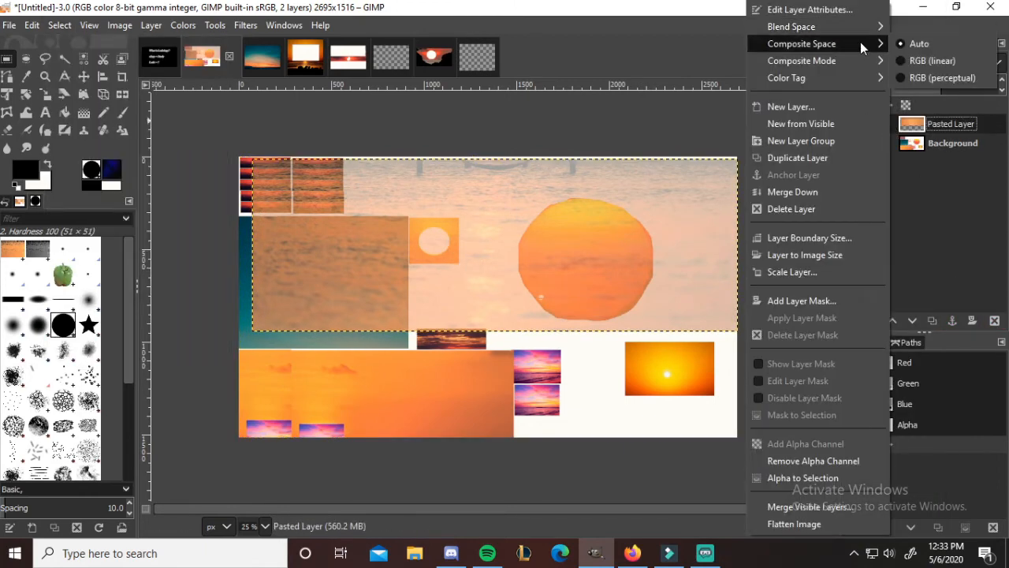
{"action": "left_click", "coordinate": [804, 124]}
- Merge the visible copy and the pasted layer down into the background, and add a layer group beneath it
{"action": "left_click_drag", "start_coordinate": [459, 233], "coordinate": [480, 266]}
{"action": "left_click", "coordinate": [968, 126]}
{"action": "right_click", "coordinate": [968, 126]}
{"action": "left_click", "coordinate": [938, 189]}
{"action": "right_click", "coordinate": [958, 126]}
{"action": "left_click", "coordinate": [945, 186]}
{"action": "left_click", "coordinate": [872, 320]}
{"action": "left_click", "coordinate": [912, 321]}
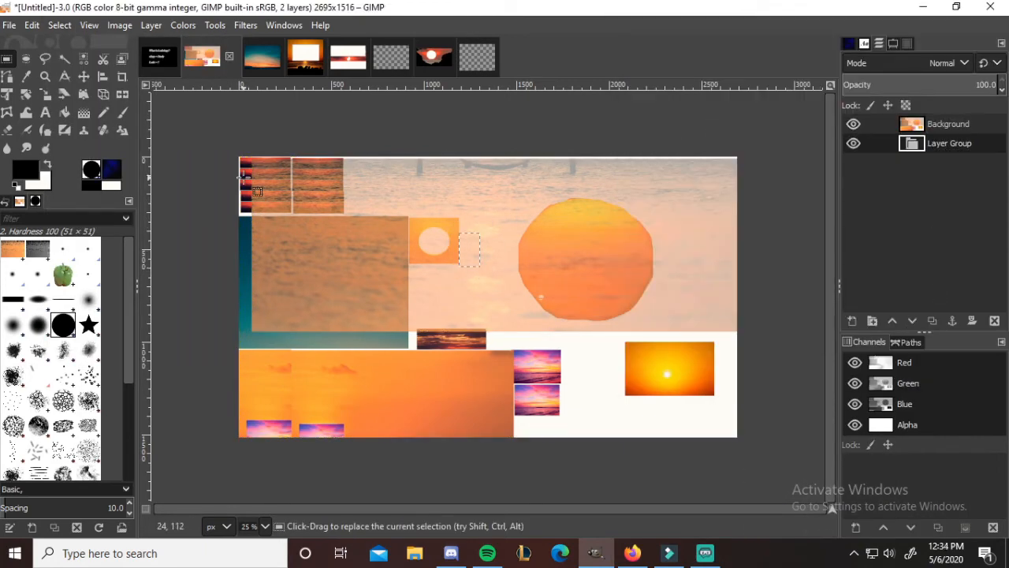
- Undo the layer group, both merges, the layer from visible and the conversion of the floating selection
{"action": "key", "text": "ctrl+z"}
{"action": "key", "text": "ctrl+z"}
{"action": "key", "text": "ctrl+z"}
{"action": "key", "text": "ctrl+z"}
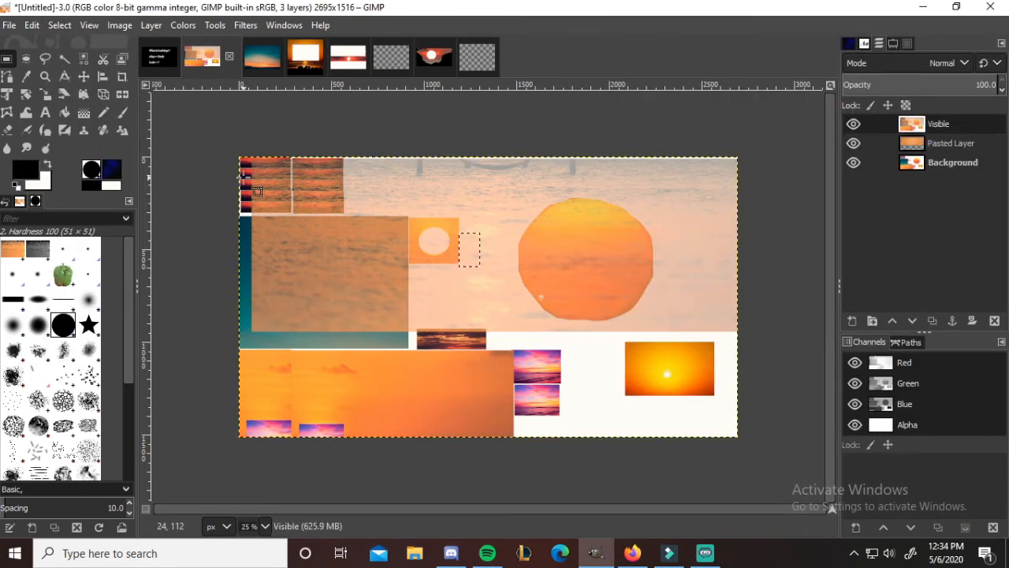
{"action": "key", "text": "ctrl+z"}
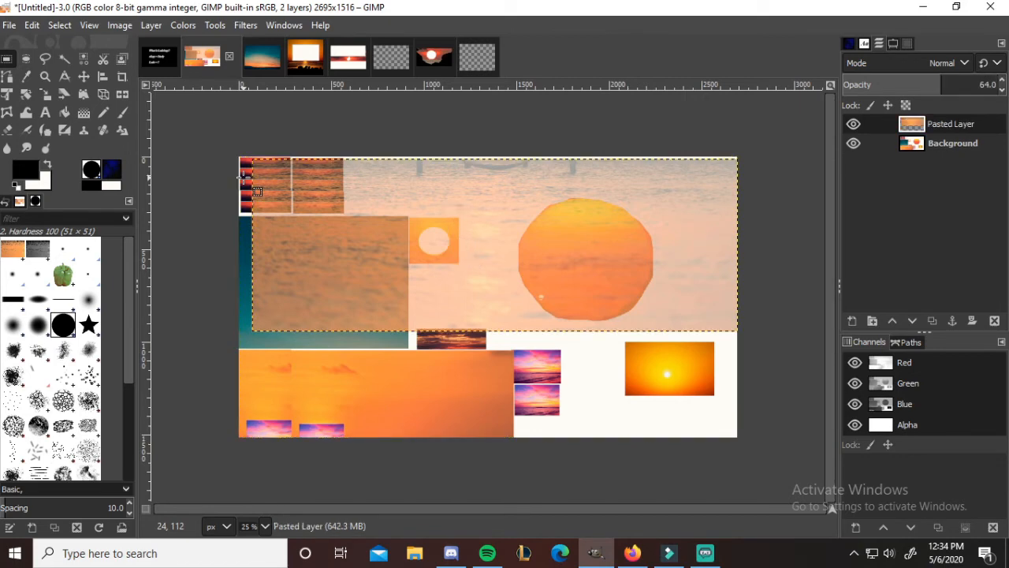
{"action": "key", "text": "ctrl+z"}
- Move the floating water selection into the canvas's upper-left corner and scale it to 2640 × 939 px
{"action": "mouse_move", "coordinate": [458, 216]}
{"action": "left_mouse_down"}
{"action": "mouse_move", "coordinate": [623, 398]}
{"action": "mouse_move", "coordinate": [509, 344]}
{"action": "mouse_move", "coordinate": [462, 350]}
{"action": "mouse_move", "coordinate": [446, 276]}
{"action": "mouse_move", "coordinate": [455, 249]}
{"action": "mouse_move", "coordinate": [436, 214]}
{"action": "mouse_move", "coordinate": [458, 210]}
{"action": "mouse_move", "coordinate": [445, 214]}
{"action": "left_mouse_up"}
{"action": "right_click", "coordinate": [445, 216]}
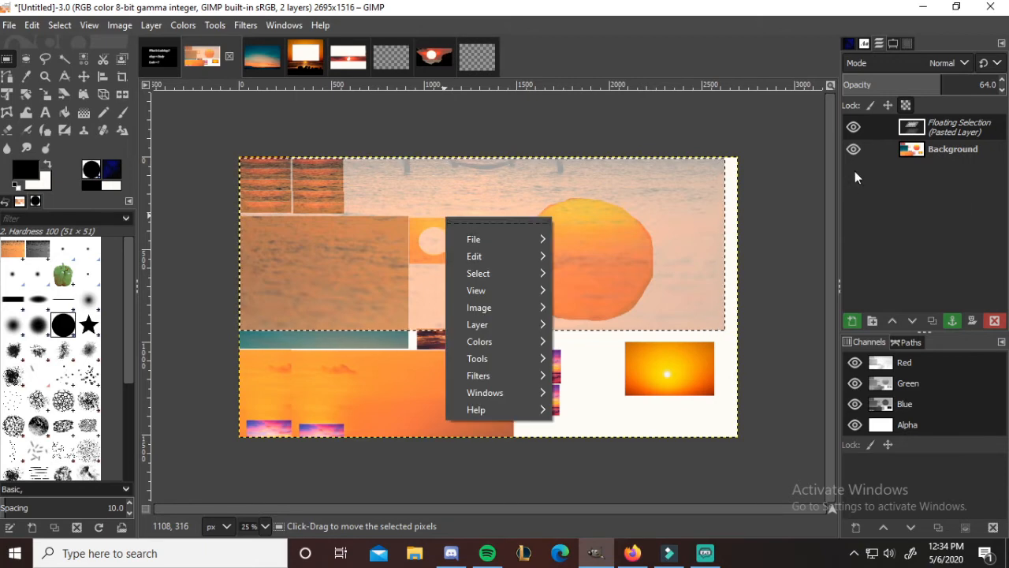
{"action": "right_click", "coordinate": [948, 131]}
{"action": "right_click", "coordinate": [948, 131]}
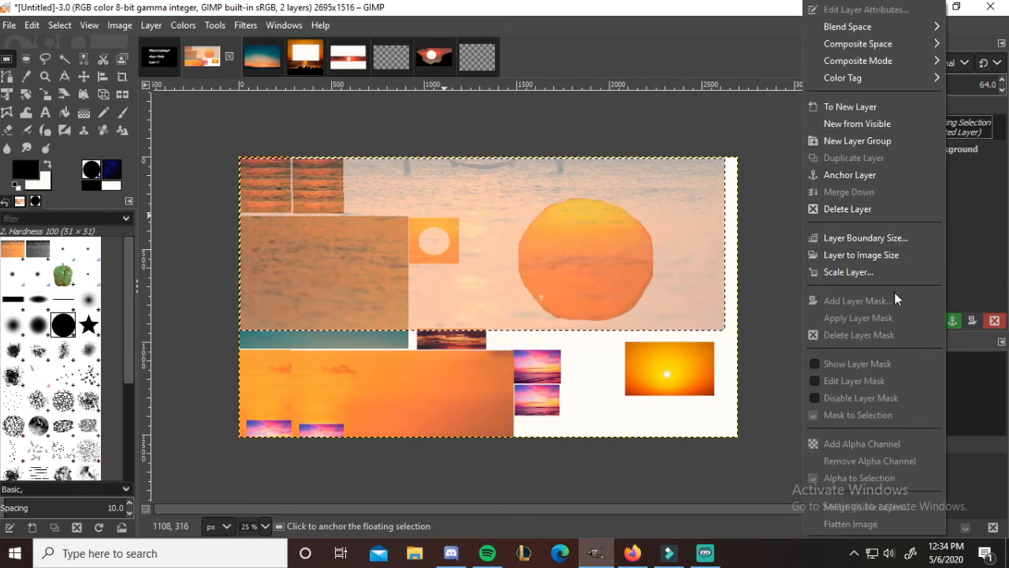
{"action": "left_click", "coordinate": [863, 272]}
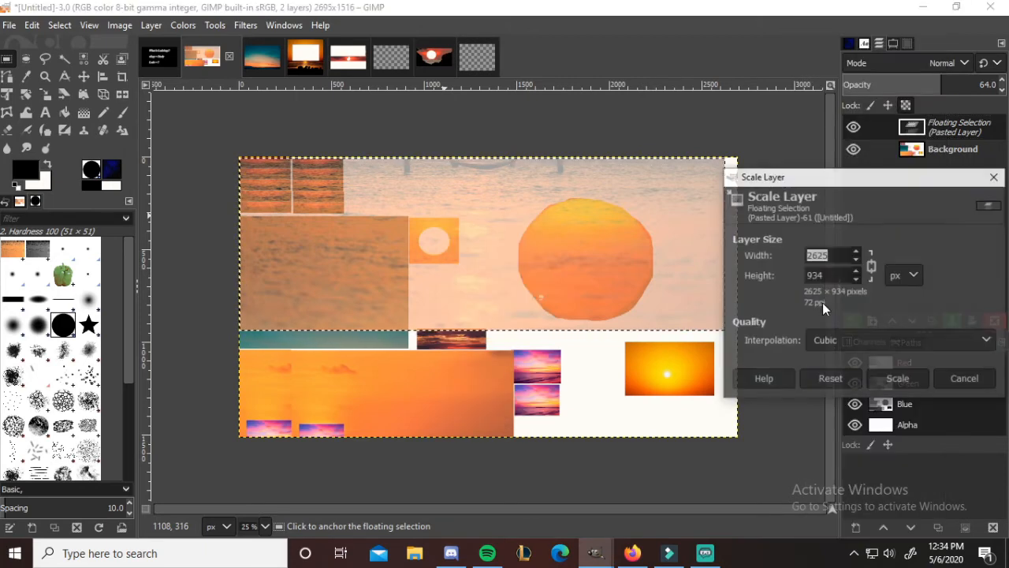
{"action": "left_click", "coordinate": [855, 251]}
{"action": "left_click", "coordinate": [855, 251]}
{"action": "left_click", "coordinate": [854, 250]}
{"action": "left_click", "coordinate": [855, 251]}
{"action": "left_click", "coordinate": [854, 251]}
{"action": "left_click", "coordinate": [856, 253]}
{"action": "left_click", "coordinate": [856, 252]}
{"action": "left_click", "coordinate": [856, 252]}
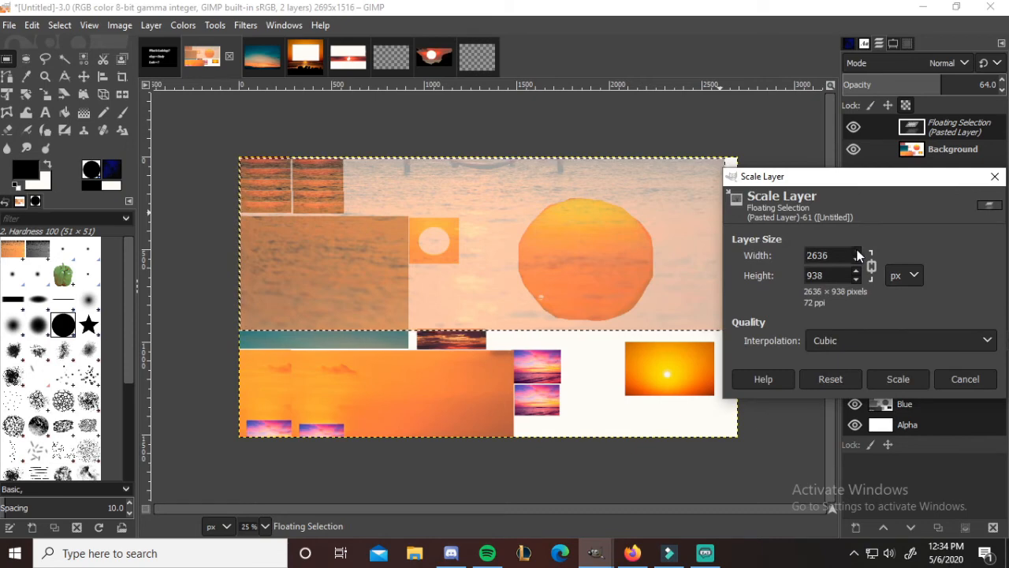
{"action": "left_click", "coordinate": [897, 378]}
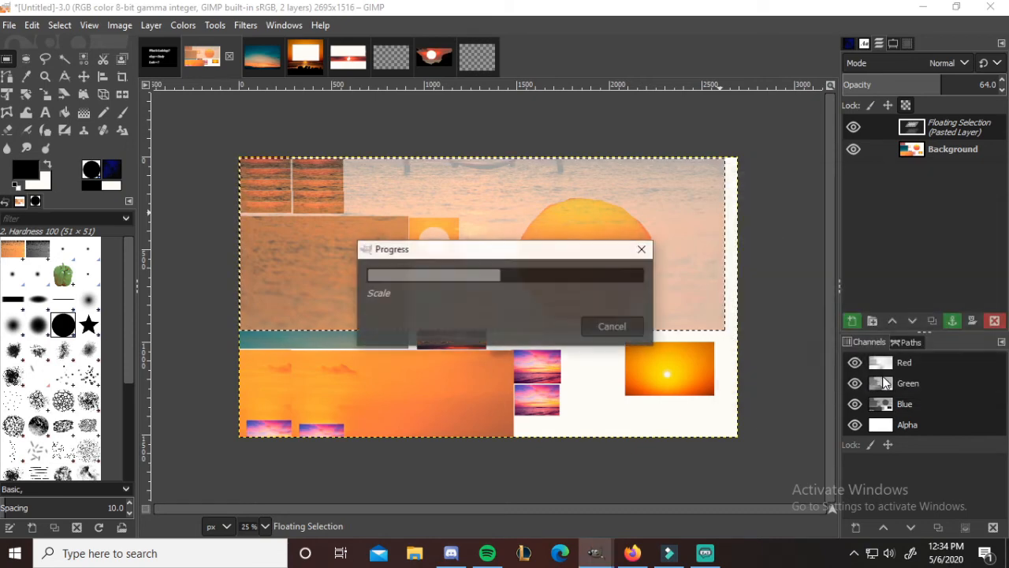
{"action": "mouse_move", "coordinate": [631, 270]}
{"action": "left_mouse_down"}
{"action": "mouse_move", "coordinate": [660, 275]}
{"action": "mouse_move", "coordinate": [632, 272]}
{"action": "mouse_move", "coordinate": [635, 282]}
{"action": "mouse_move", "coordinate": [631, 269]}
{"action": "left_mouse_up"}
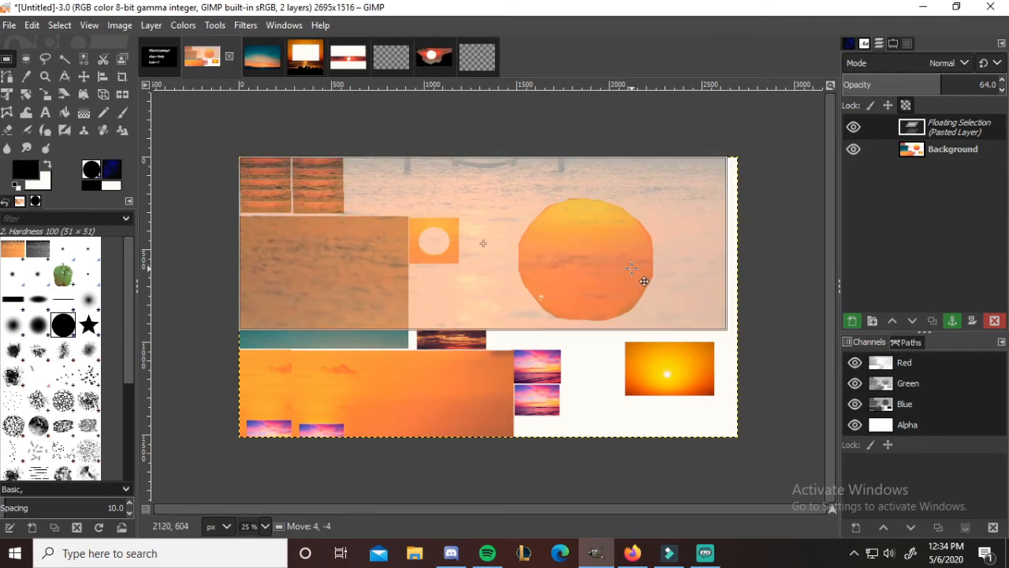
- Scale the floating water selection to 2818 × 1002 px and reposition it to cover the full width of the canvas's upper part
{"action": "right_click", "coordinate": [955, 140]}
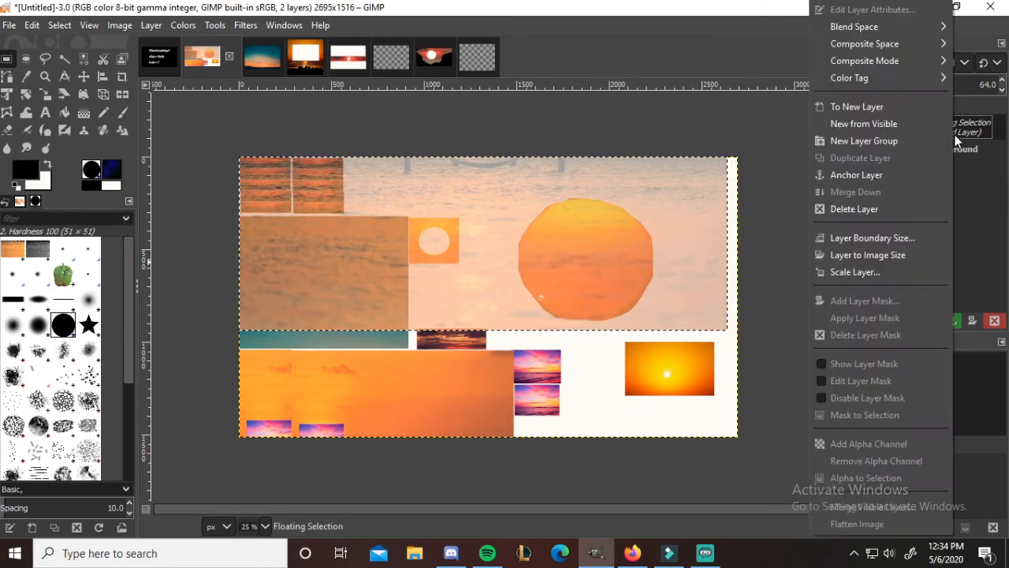
{"action": "left_click", "coordinate": [845, 277]}
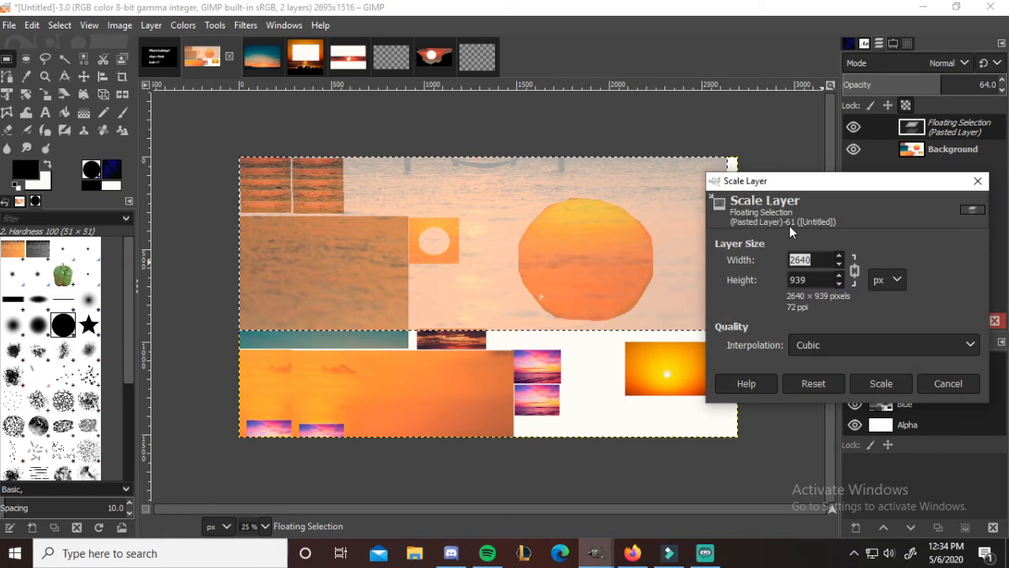
{"action": "left_click", "coordinate": [840, 260]}
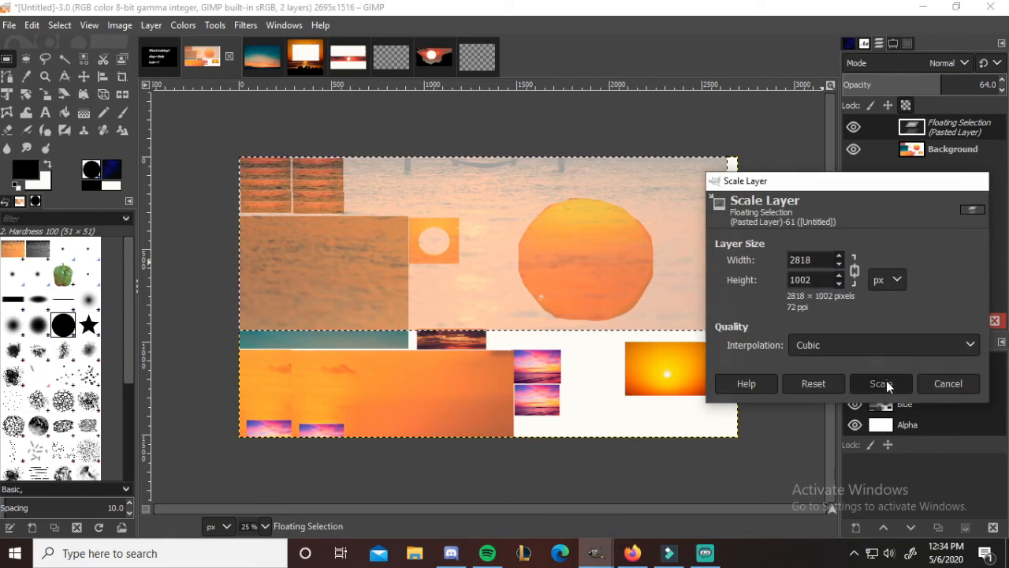
{"action": "left_click", "coordinate": [883, 382]}
{"action": "mouse_move", "coordinate": [577, 293]}
{"action": "left_mouse_down"}
{"action": "mouse_move", "coordinate": [571, 300]}
{"action": "mouse_move", "coordinate": [577, 293]}
{"action": "left_mouse_up"}
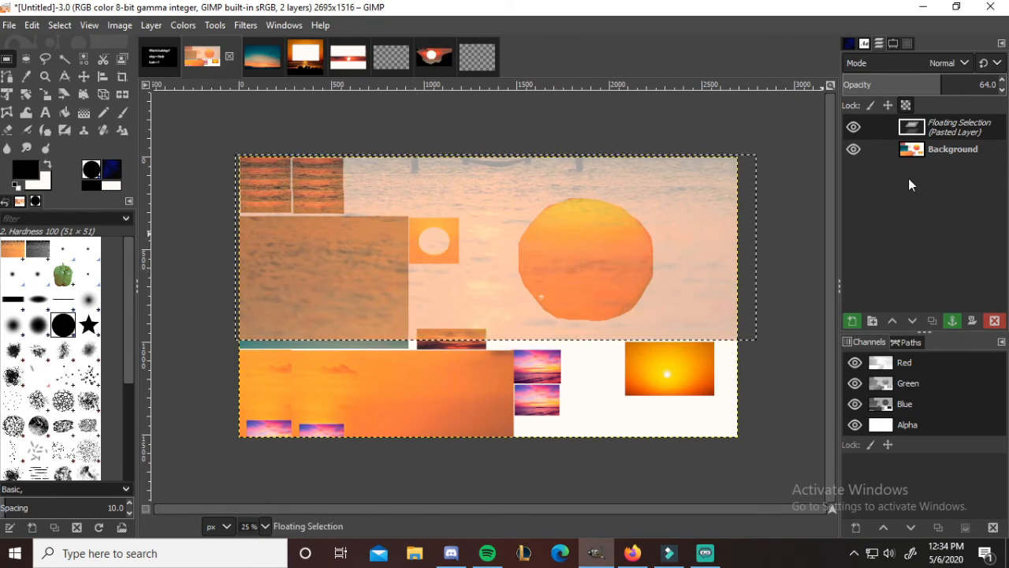
- Create a new layer from the visible image and anchor the floating water selection to the background
{"action": "left_click", "coordinate": [932, 130]}
{"action": "key", "text": "ctrl+alt+shift+e"}
{"action": "right_click", "coordinate": [934, 126]}
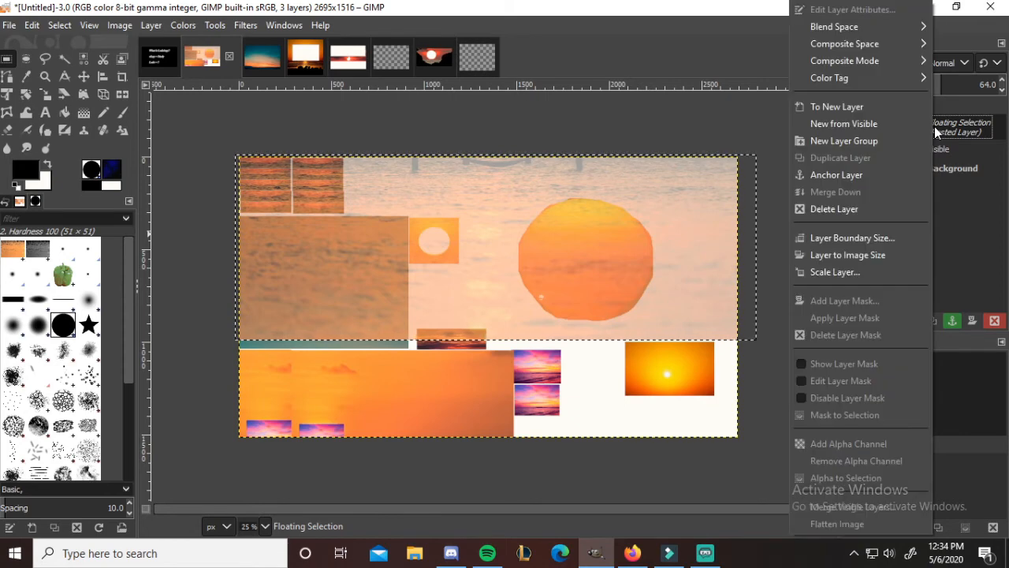
{"action": "left_click", "coordinate": [850, 172]}
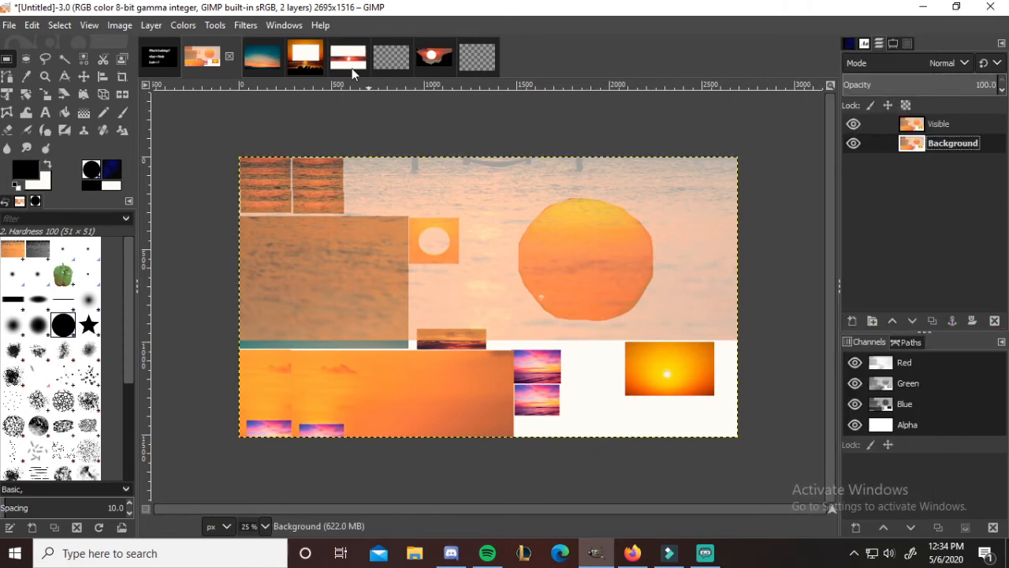
- Cut a rectangle of about 584 × 182 px around the upper-left tree branches in sunnerset.jpg and paste it into the untitled composite
{"action": "left_click", "coordinate": [437, 66]}
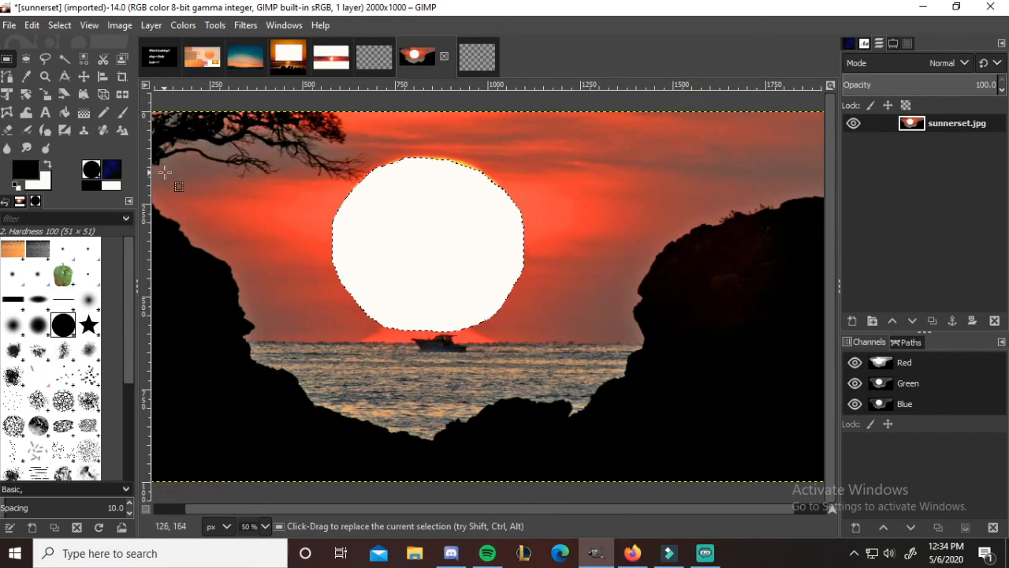
{"action": "left_click_drag", "start_coordinate": [161, 175], "coordinate": [426, 113]}
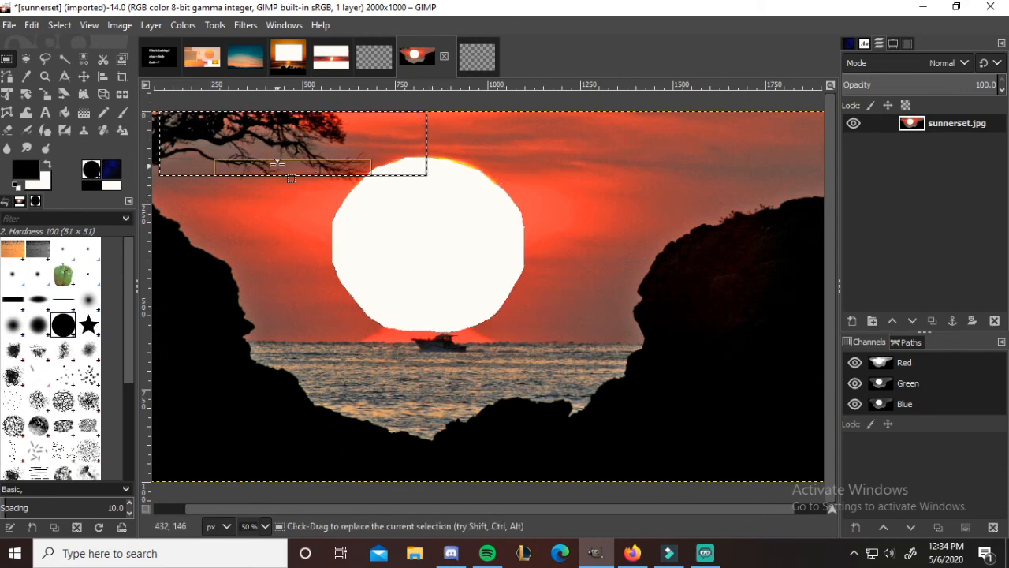
{"action": "left_click", "coordinate": [311, 271]}
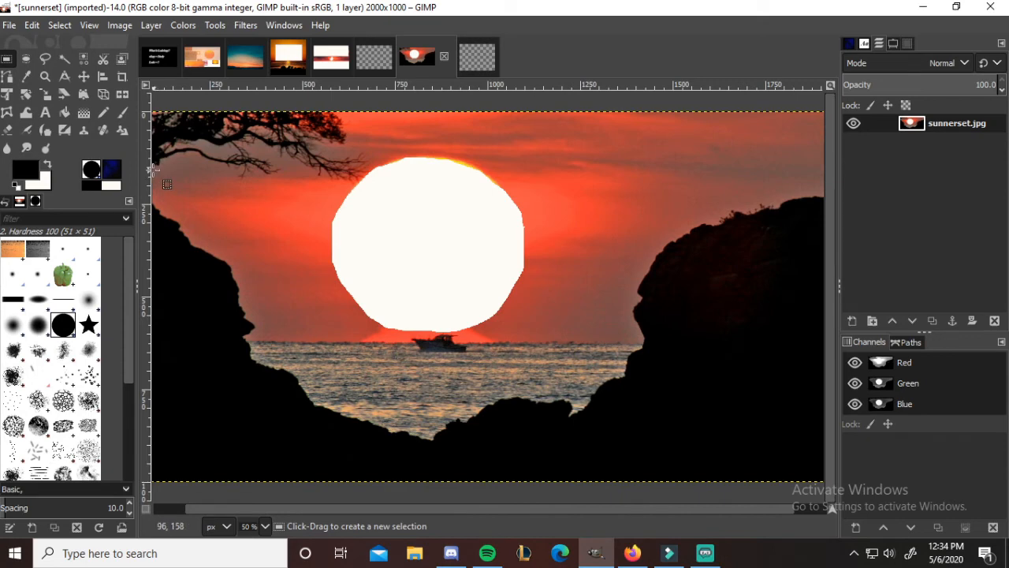
{"action": "left_click_drag", "start_coordinate": [155, 167], "coordinate": [355, 112]}
{"action": "left_click", "coordinate": [280, 209]}
{"action": "left_click_drag", "start_coordinate": [151, 175], "coordinate": [370, 111]}
{"action": "key", "text": "ctrl+x"}
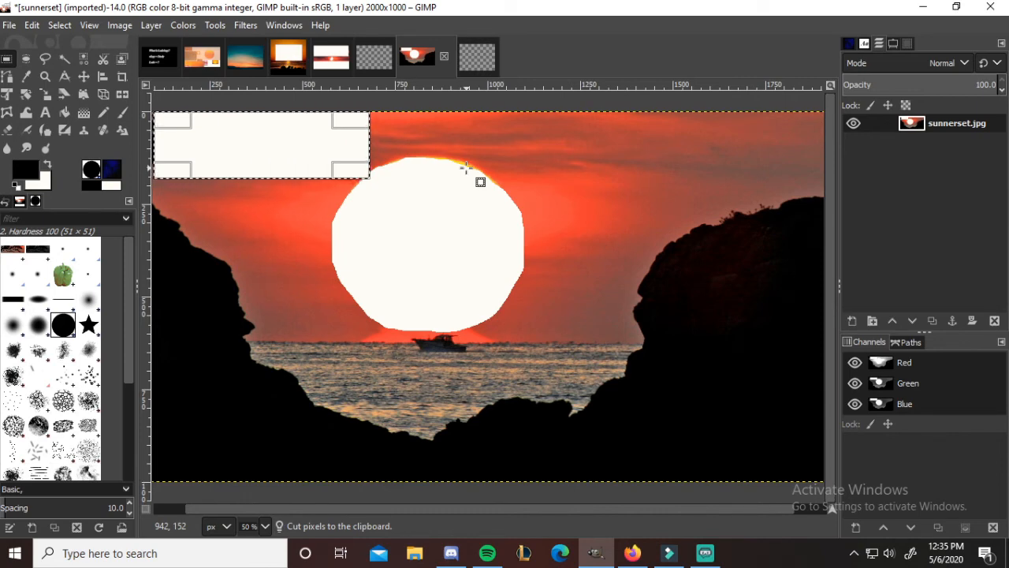
{"action": "left_click", "coordinate": [201, 63]}
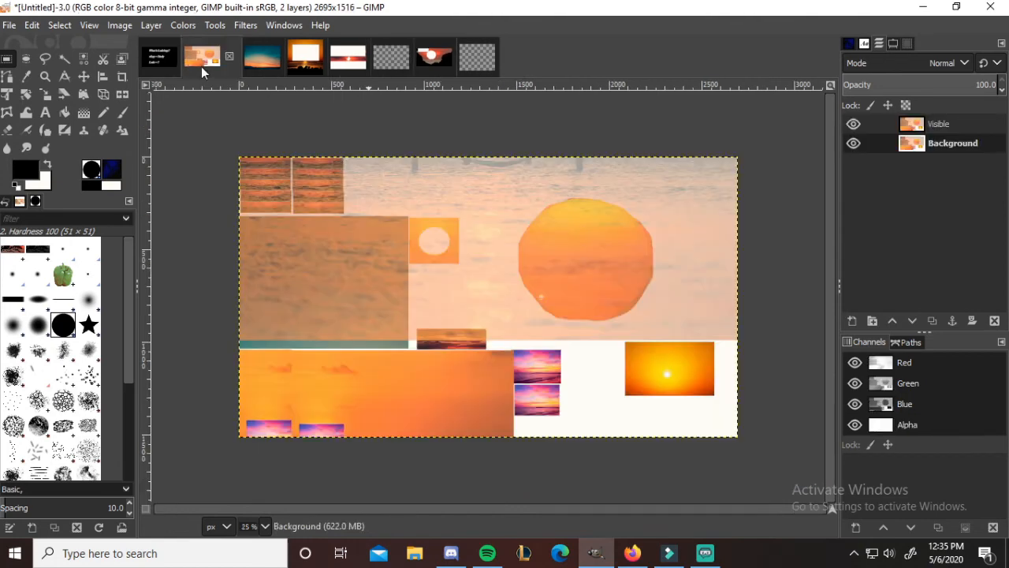
{"action": "key", "text": "ctrl+v"}
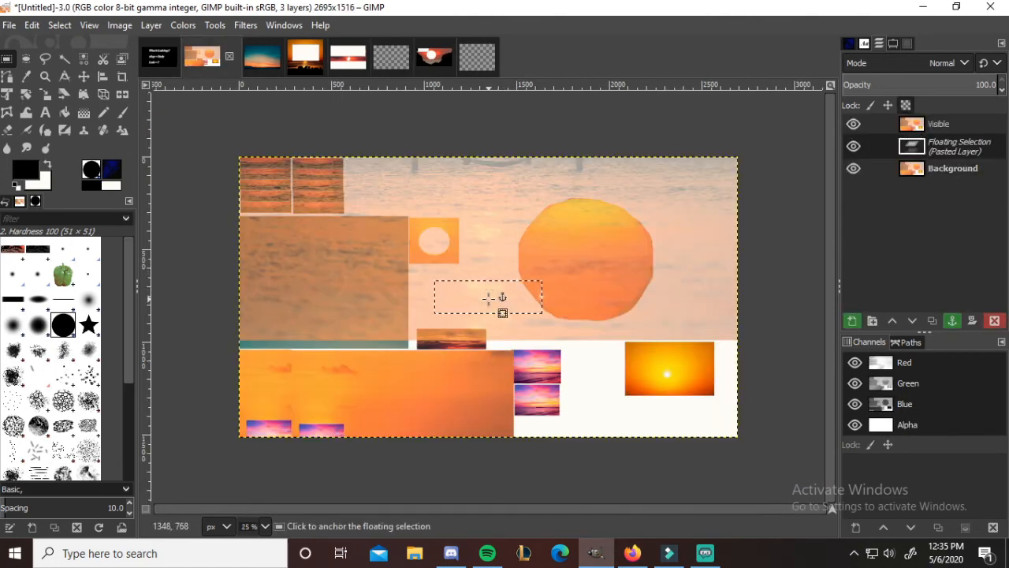
- Try to move the pasted branches and reach the Visible layer, anchor the floating selection, and undo the anchoring
{"action": "left_click_drag", "start_coordinate": [488, 299], "coordinate": [472, 275]}
{"action": "left_click_drag", "start_coordinate": [988, 147], "coordinate": [925, 128]}
{"action": "left_click", "coordinate": [915, 129]}
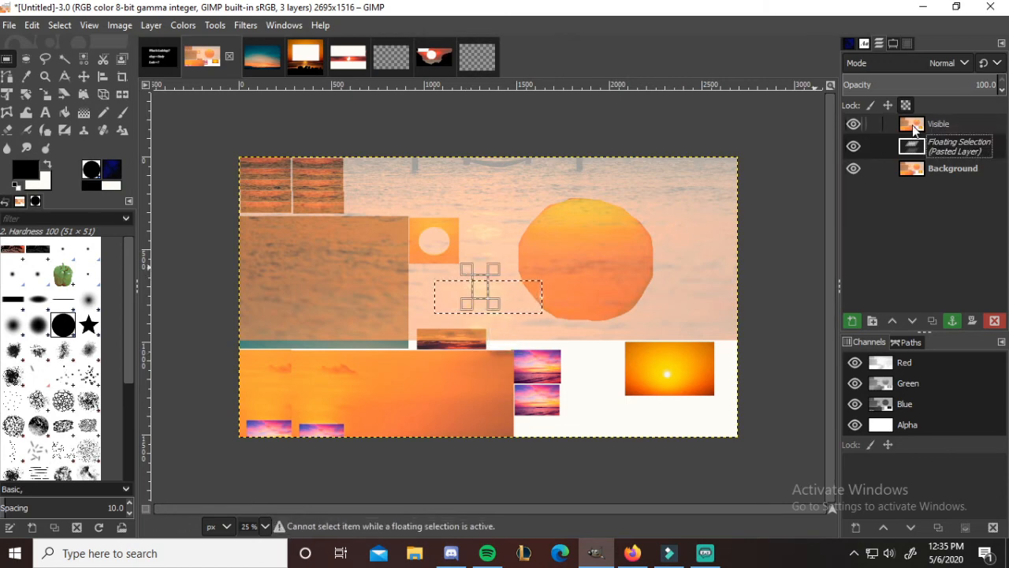
{"action": "left_click", "coordinate": [513, 297]}
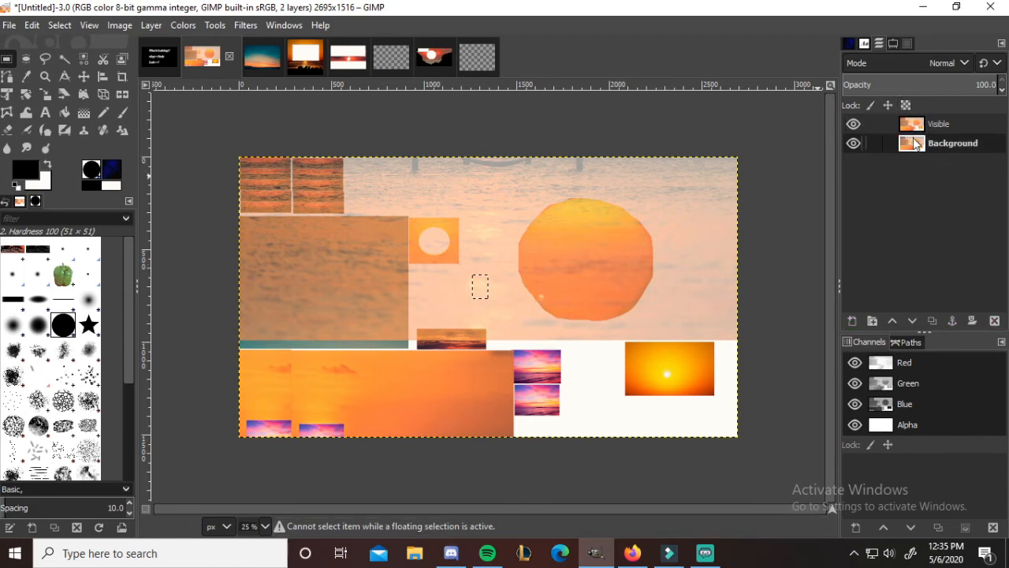
{"action": "key", "text": "ctrl+z"}
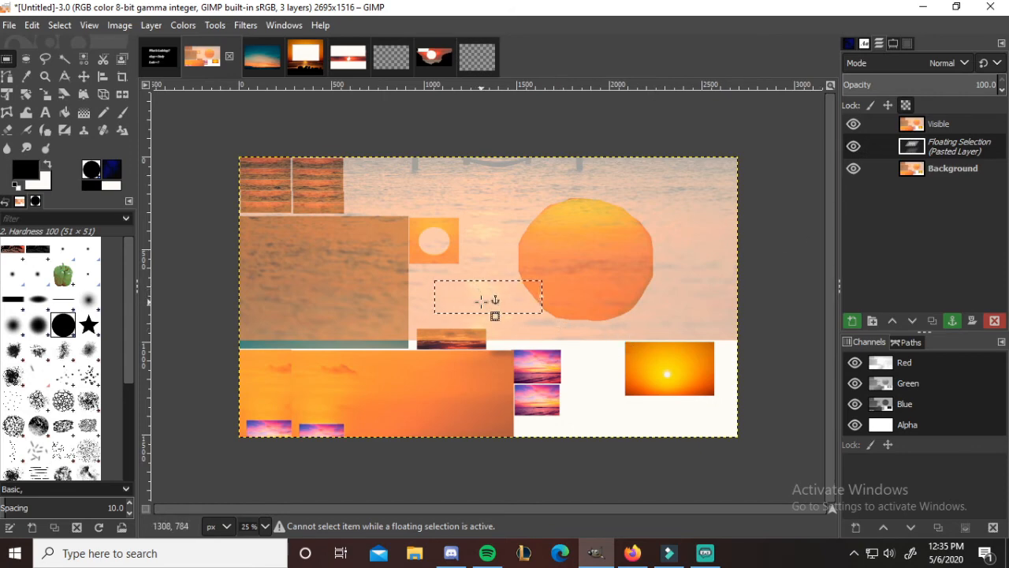
- Hide the Visible layer and move the floating branches onto the large orange sun
{"action": "left_click", "coordinate": [944, 125]}
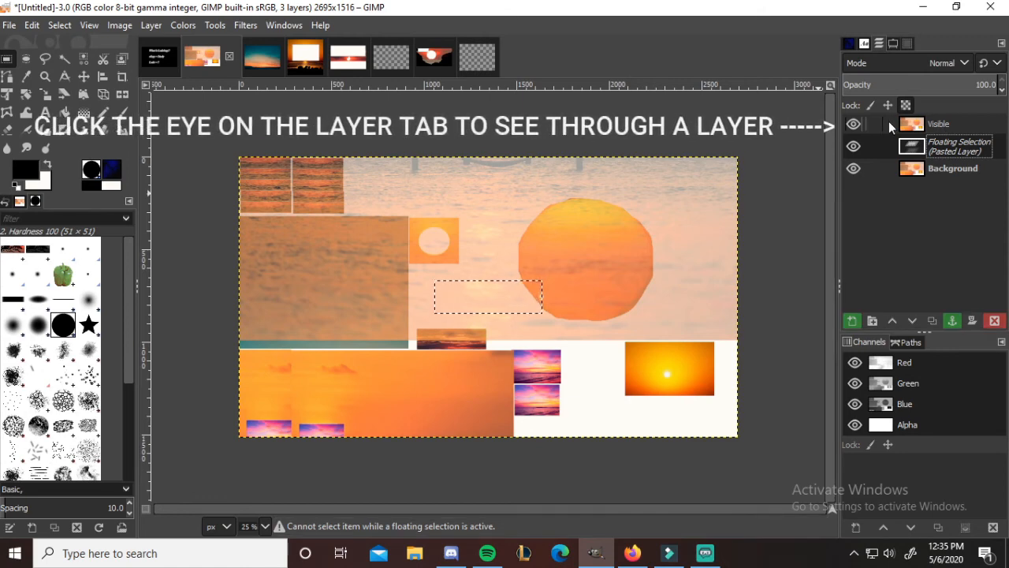
{"action": "left_click", "coordinate": [859, 123]}
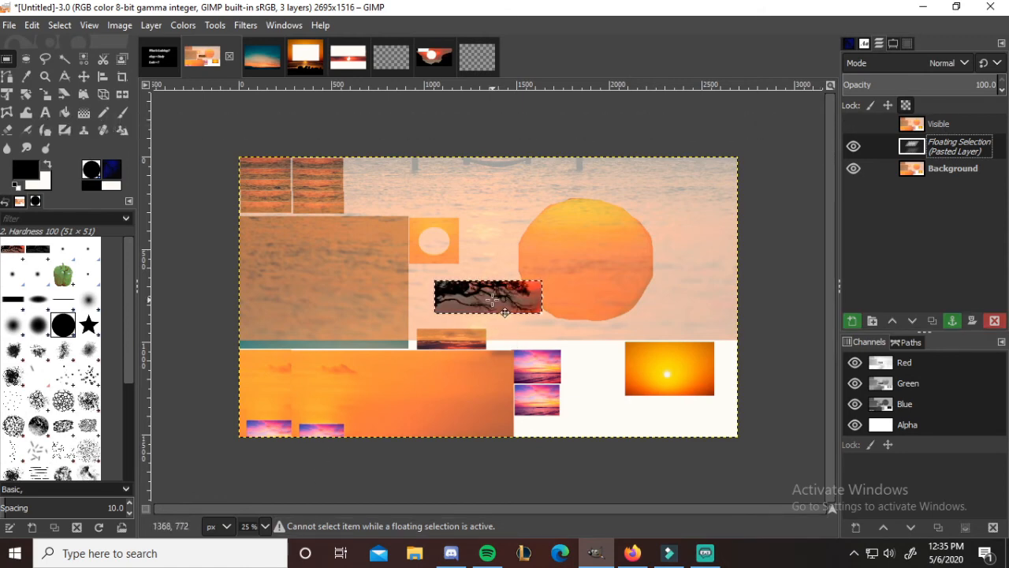
{"action": "left_click_drag", "start_coordinate": [504, 314], "coordinate": [601, 276]}
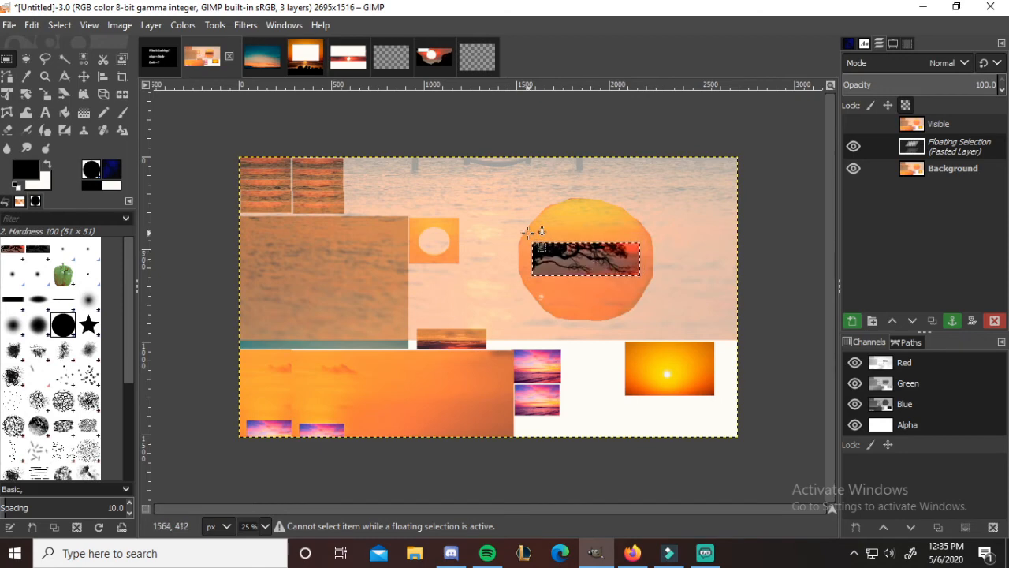
- Set the opacity of the floating branches to 79
{"action": "right_click", "coordinate": [627, 271]}
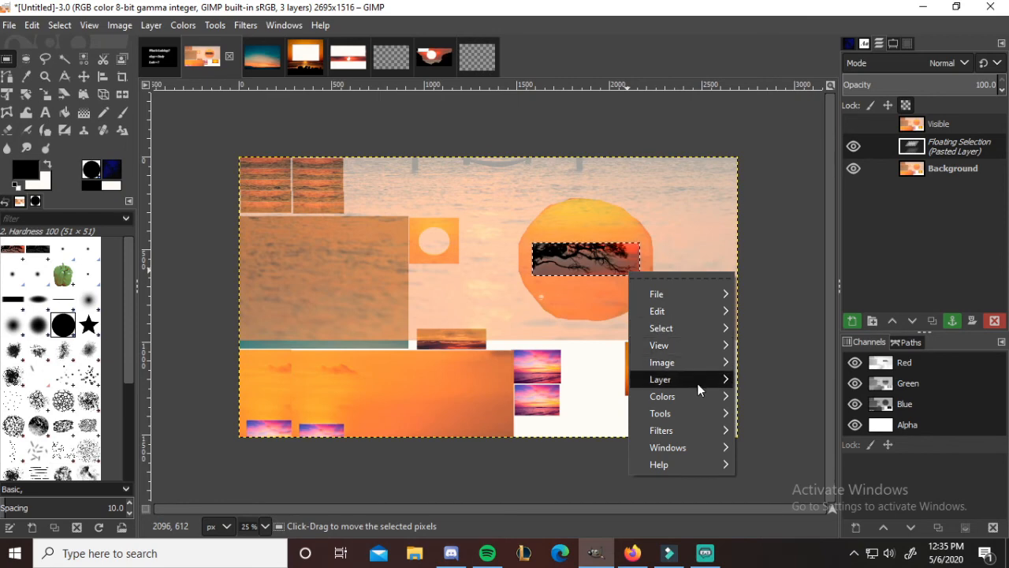
{"action": "mouse_move", "coordinate": [697, 380]}
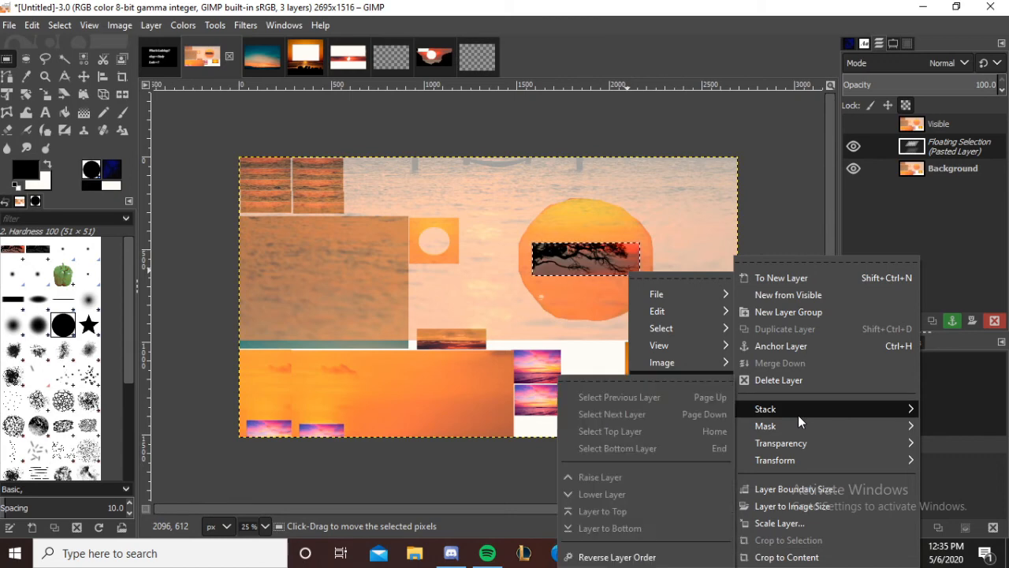
{"action": "left_click", "coordinate": [1002, 250]}
{"action": "right_click", "coordinate": [946, 148]}
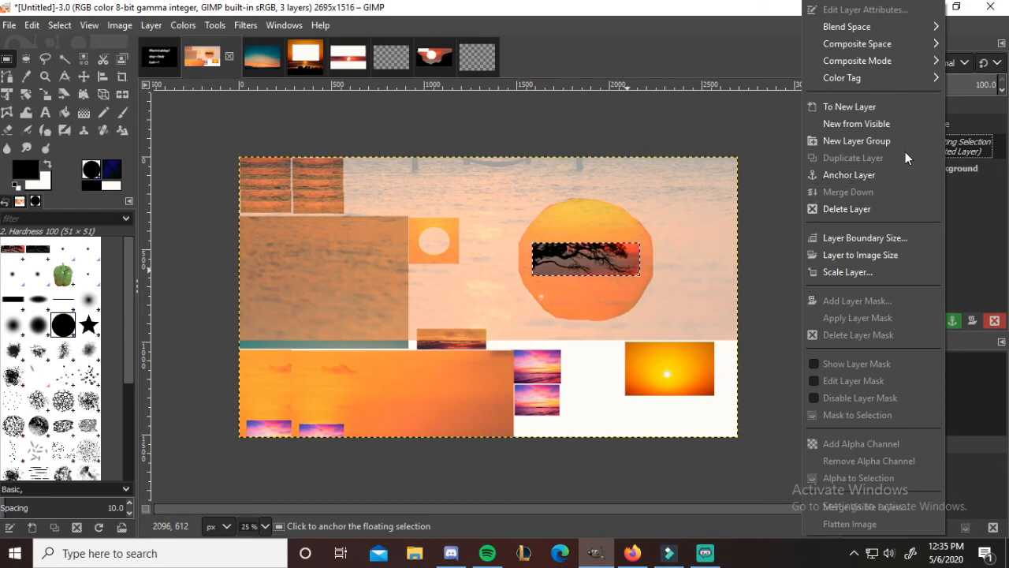
{"action": "left_click", "coordinate": [1006, 95]}
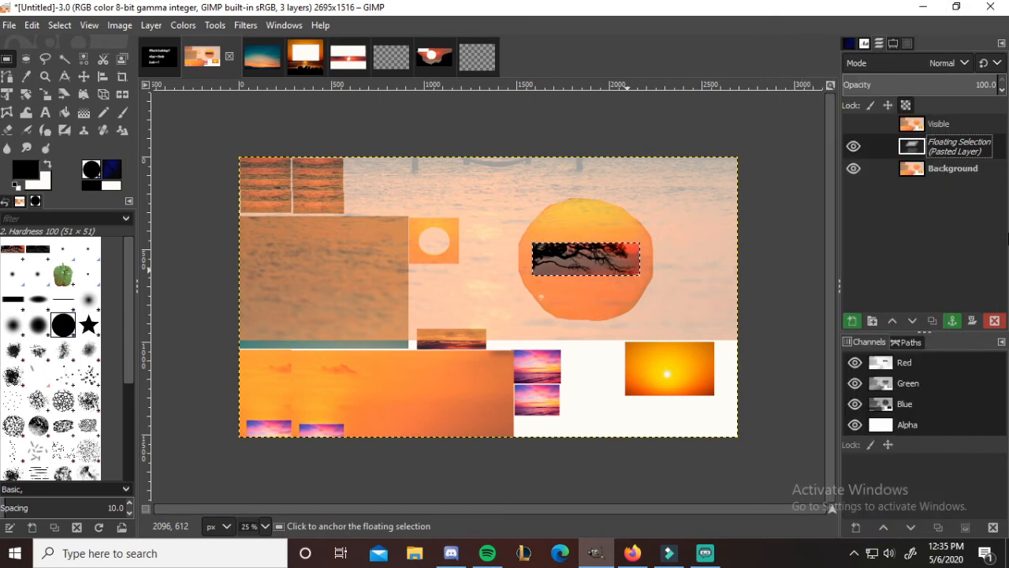
{"action": "left_click", "coordinate": [1002, 90]}
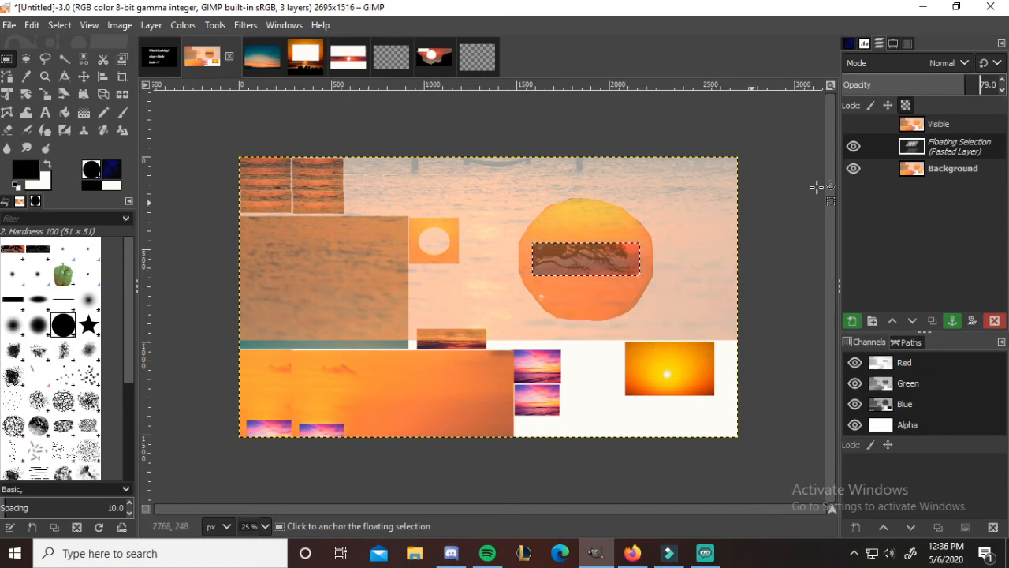
- Scale the floating branches to 1526 × 476 px
{"action": "right_click", "coordinate": [955, 146]}
{"action": "left_click", "coordinate": [883, 271]}
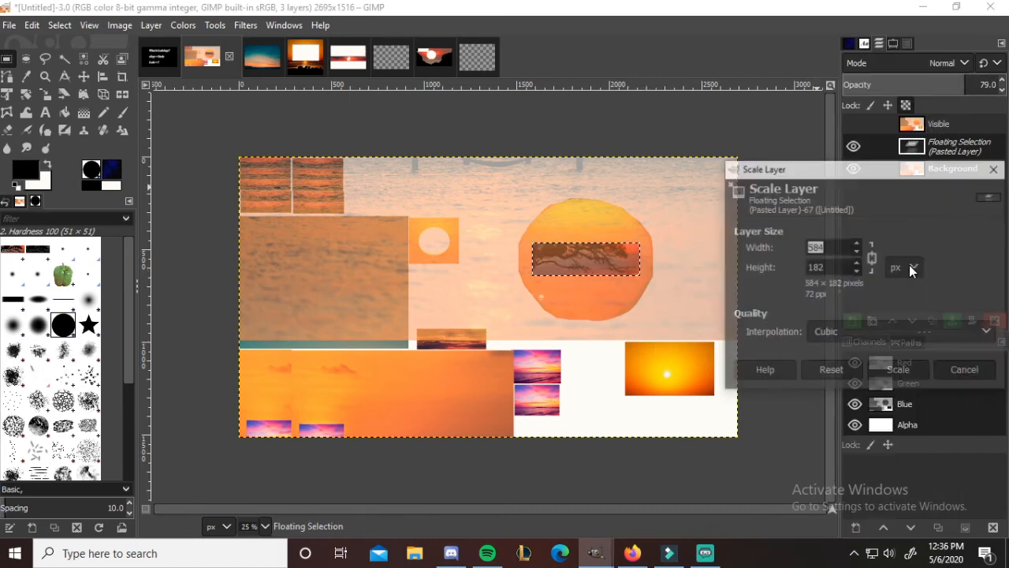
{"action": "left_click_drag", "start_coordinate": [857, 243], "coordinate": [856, 242]}
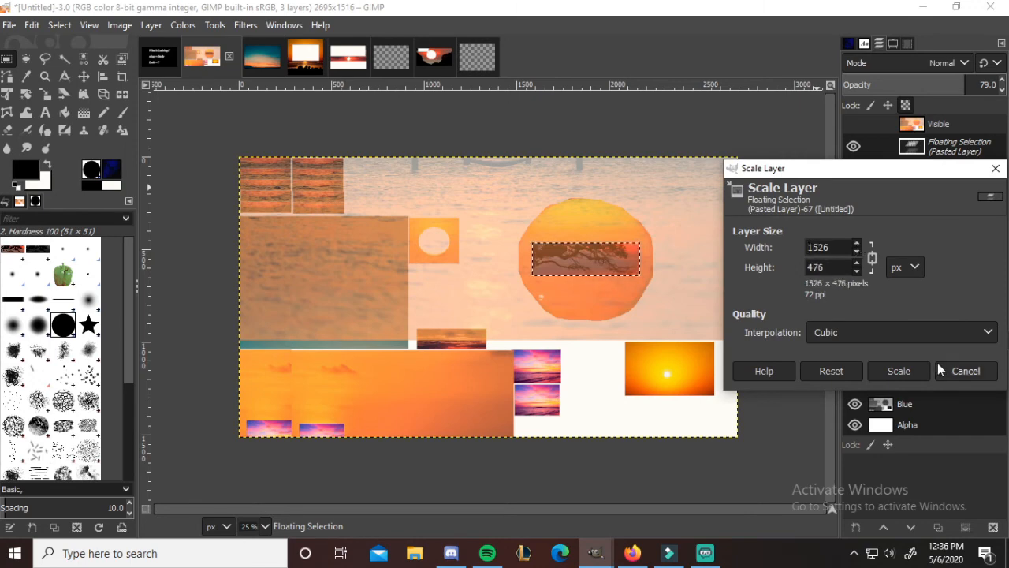
{"action": "left_click", "coordinate": [906, 369]}
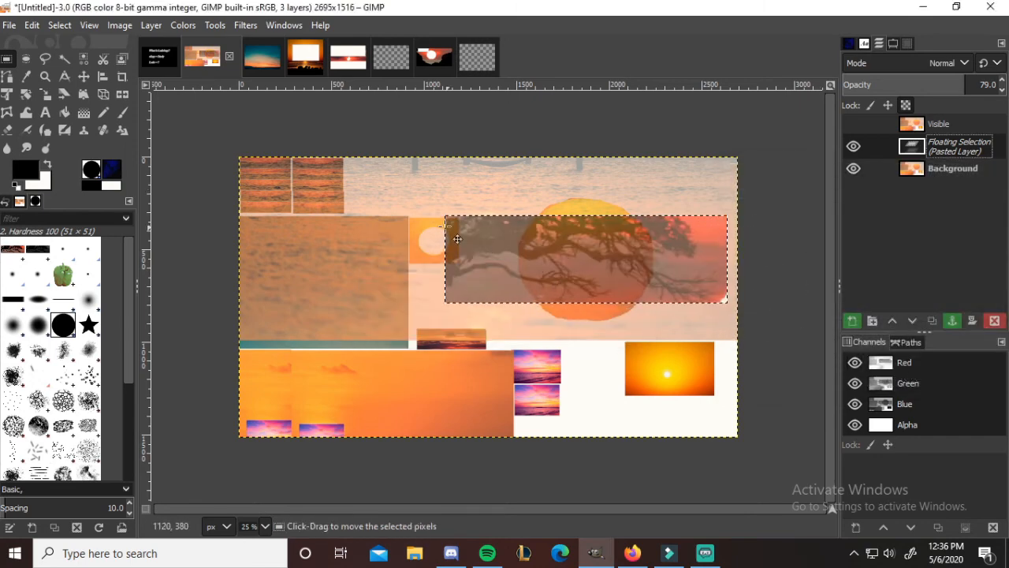
- Scale the floating branches to 1004 × 313 px and move them onto the white area in the image's lower-right corner
{"action": "right_click", "coordinate": [934, 146]}
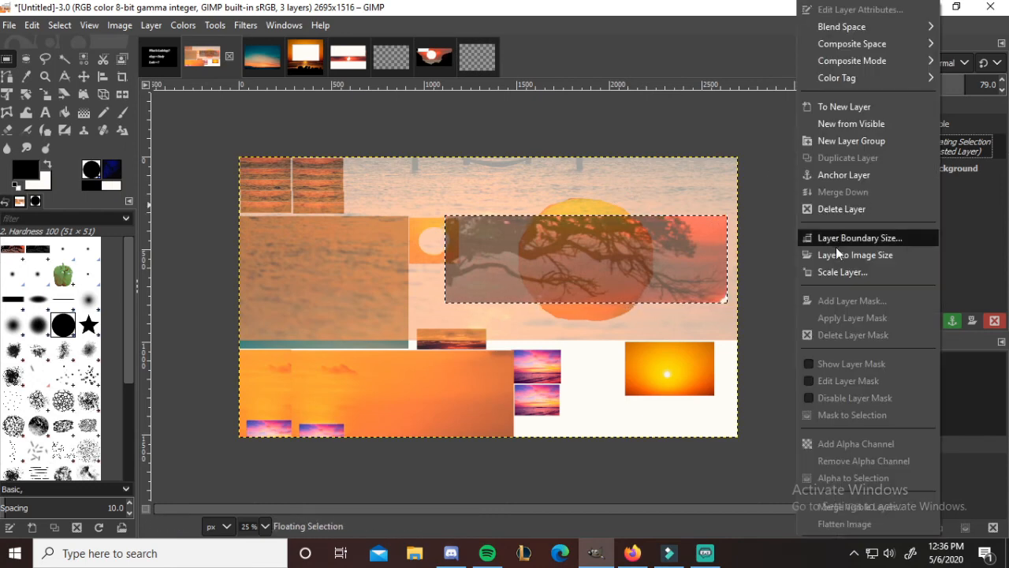
{"action": "left_click", "coordinate": [844, 274]}
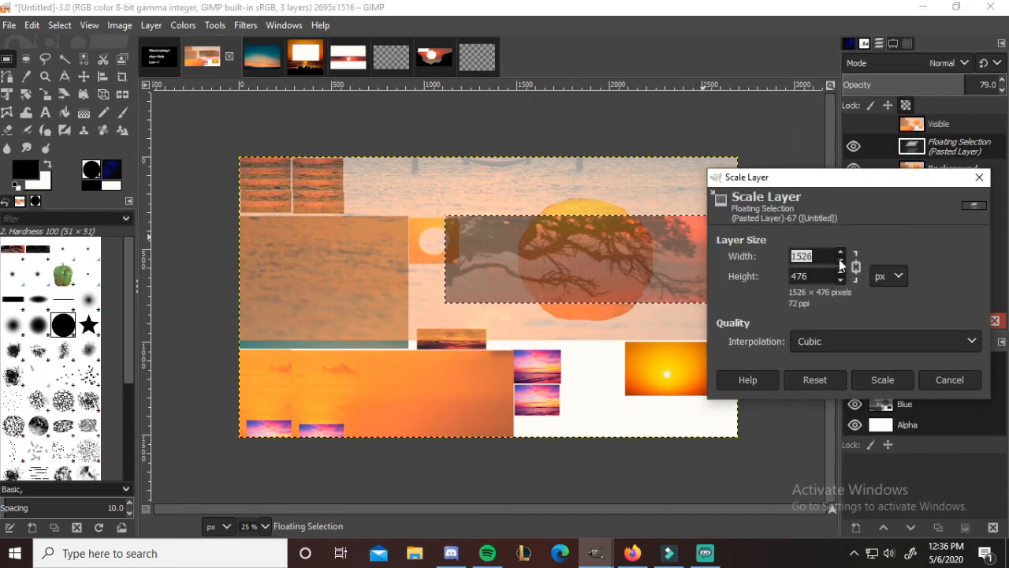
{"action": "left_click_drag", "start_coordinate": [840, 260], "coordinate": [840, 260]}
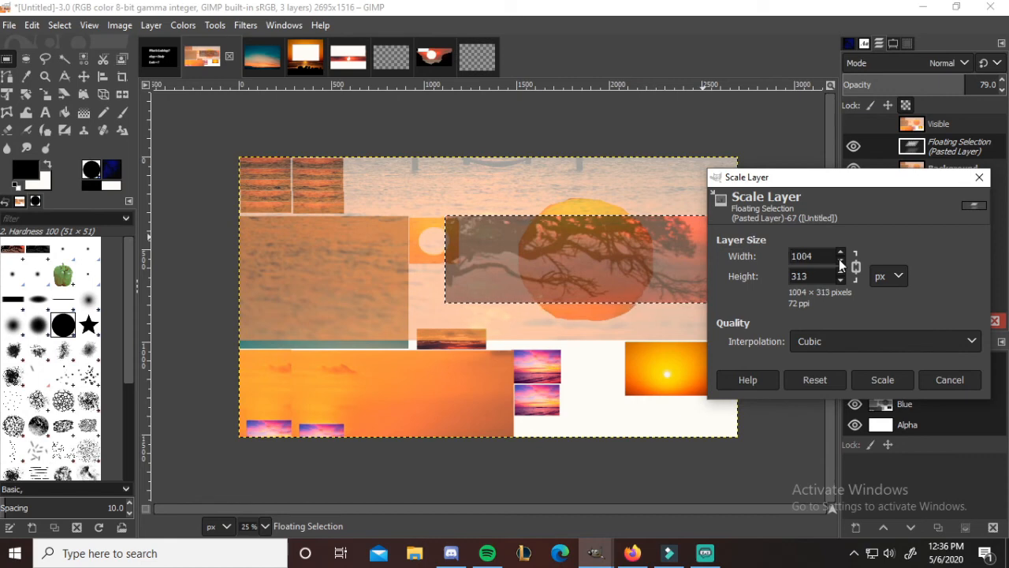
{"action": "left_click", "coordinate": [882, 379]}
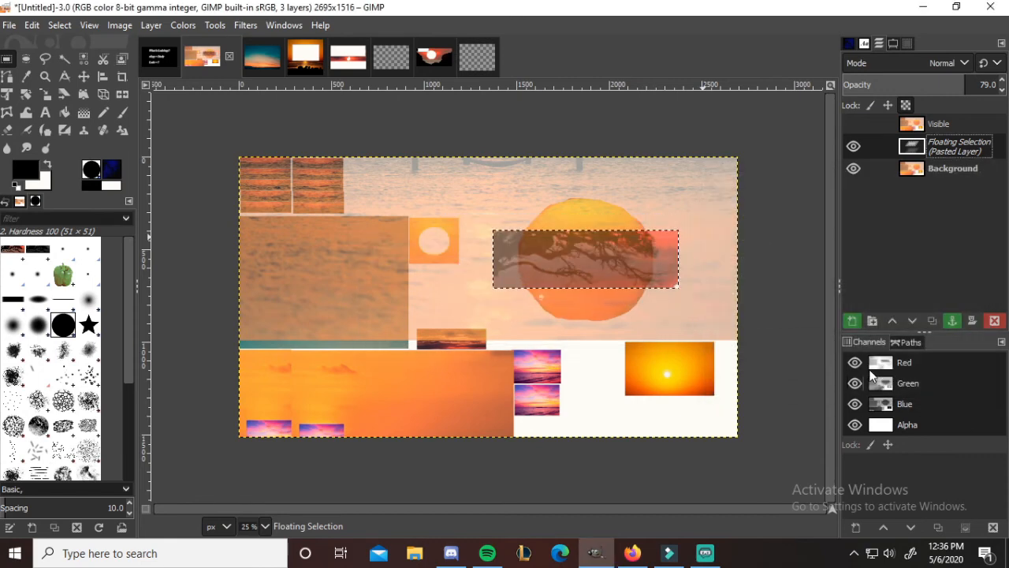
{"action": "left_click_drag", "start_coordinate": [593, 260], "coordinate": [627, 423]}
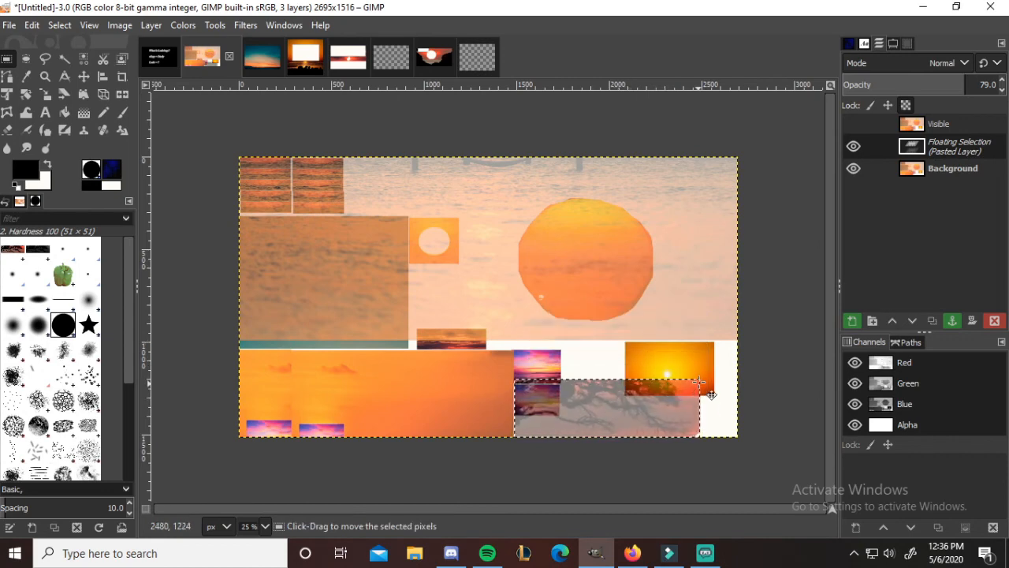
- Scale the floating branches to 1258 × 392 px and align their upper-left corner with the white area's upper-left corner
{"action": "right_click", "coordinate": [944, 144]}
{"action": "left_click", "coordinate": [868, 277]}
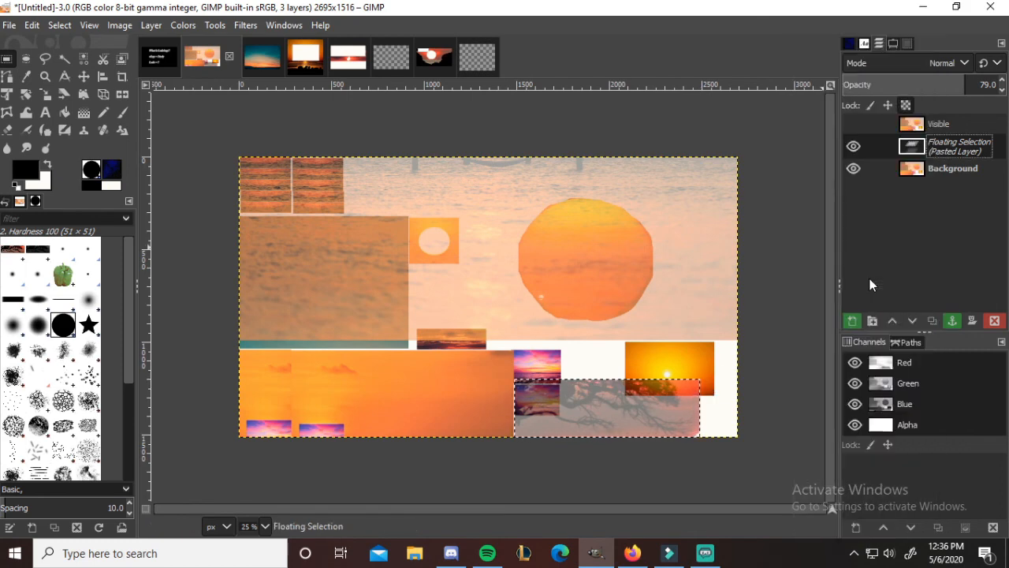
{"action": "left_click_drag", "start_coordinate": [857, 255], "coordinate": [857, 255]}
{"action": "left_click", "coordinate": [886, 385]}
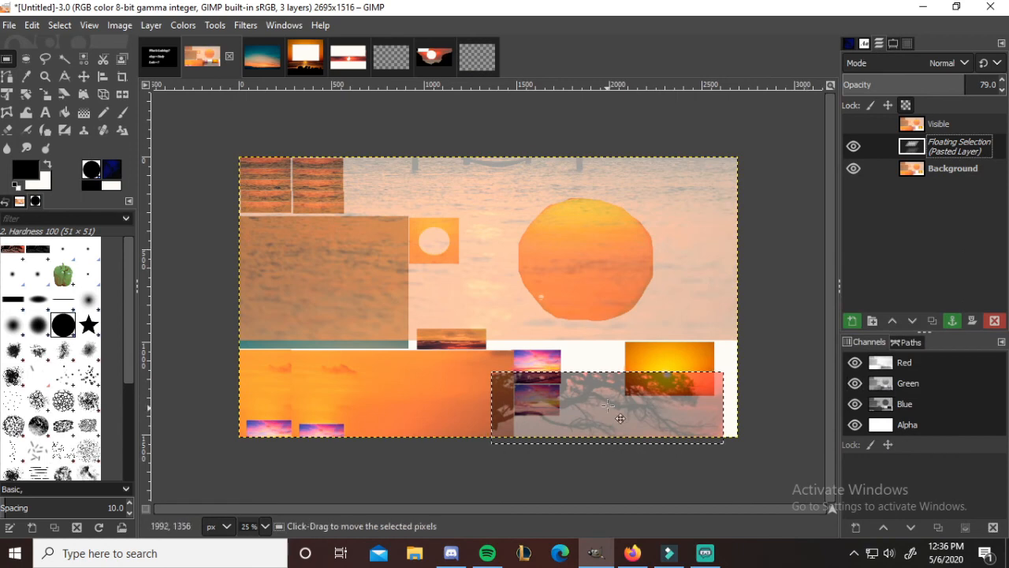
{"action": "left_click_drag", "start_coordinate": [606, 404], "coordinate": [630, 373]}
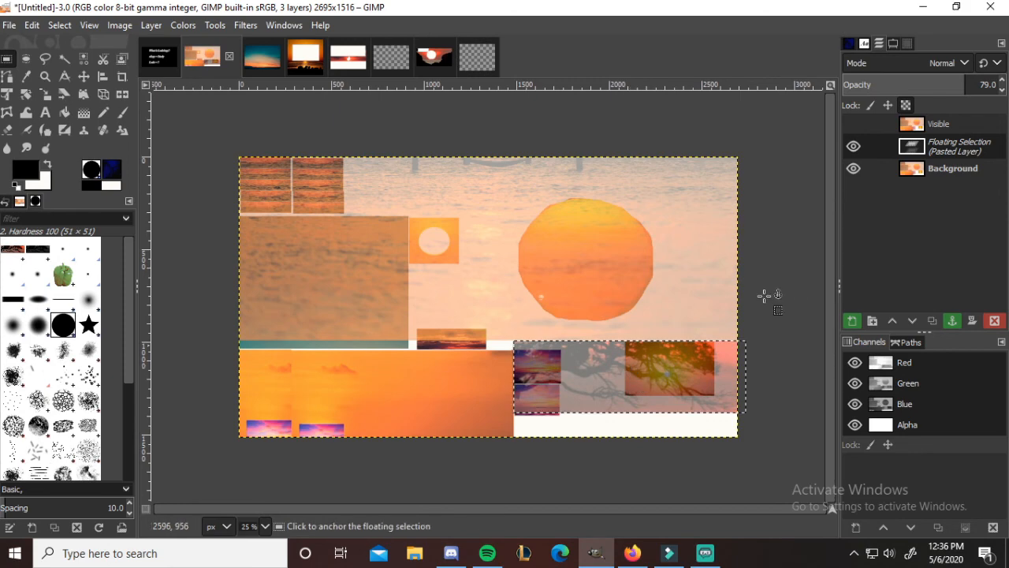
- Enlarge the floating branches proportionally until they are big enough to cover the whole white area in the image's lower-right corner
{"action": "right_click", "coordinate": [962, 150]}
{"action": "left_click", "coordinate": [898, 273]}
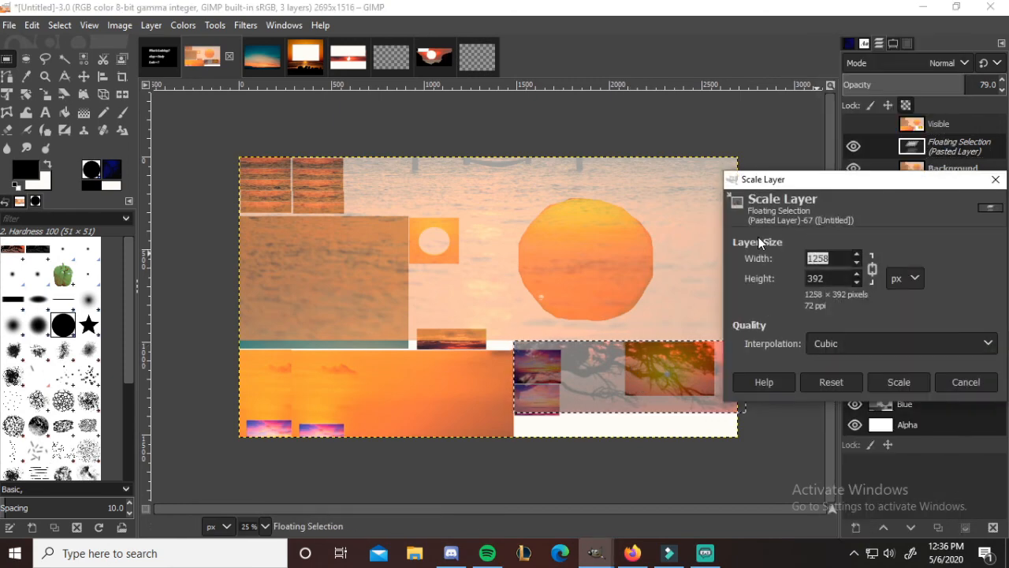
{"action": "left_click_drag", "start_coordinate": [856, 255], "coordinate": [856, 256]}
{"action": "left_click", "coordinate": [909, 380]}
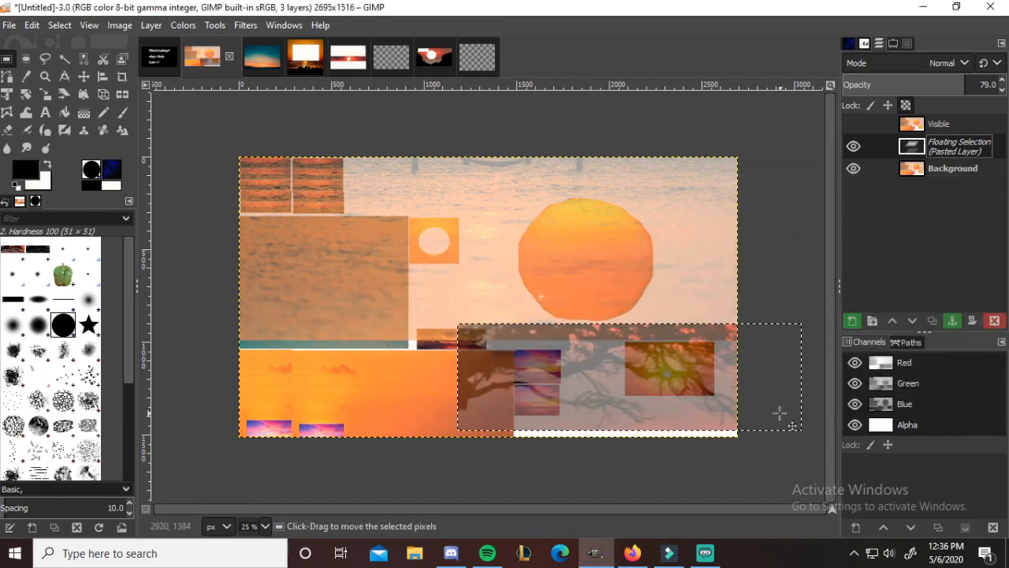
- Move the floating branches over the lower-right white area, beside the orange sky and below the water, and anchor them
{"action": "left_click_drag", "start_coordinate": [658, 415], "coordinate": [716, 432]}
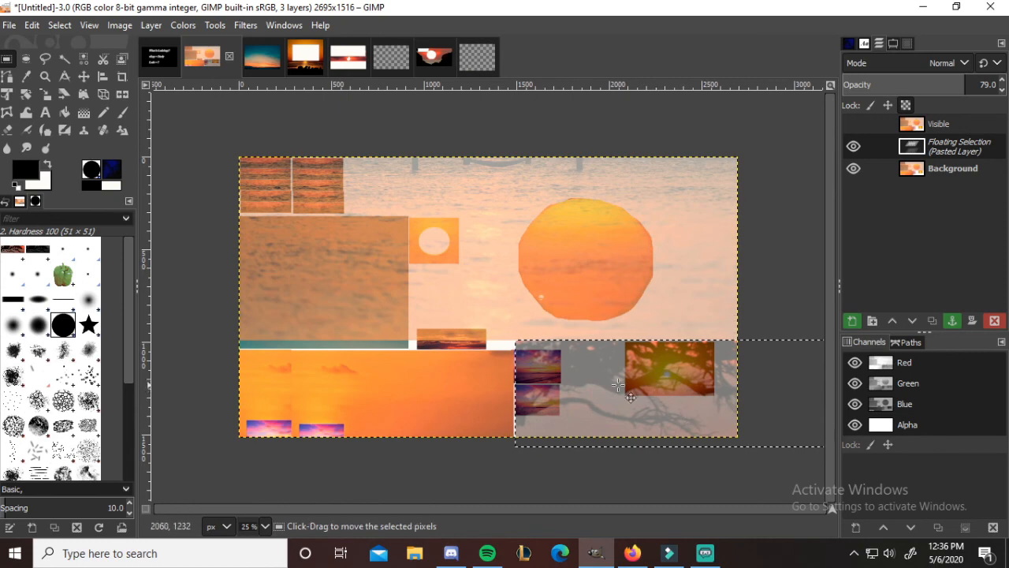
{"action": "left_click", "coordinate": [528, 354]}
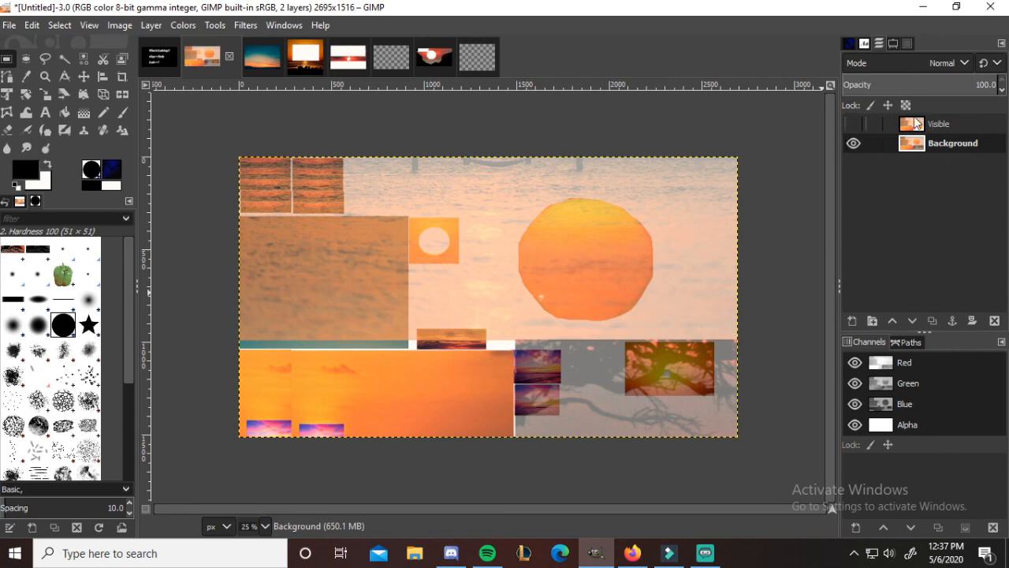
- Hide the Background layer and show it again
{"action": "left_click", "coordinate": [852, 144]}
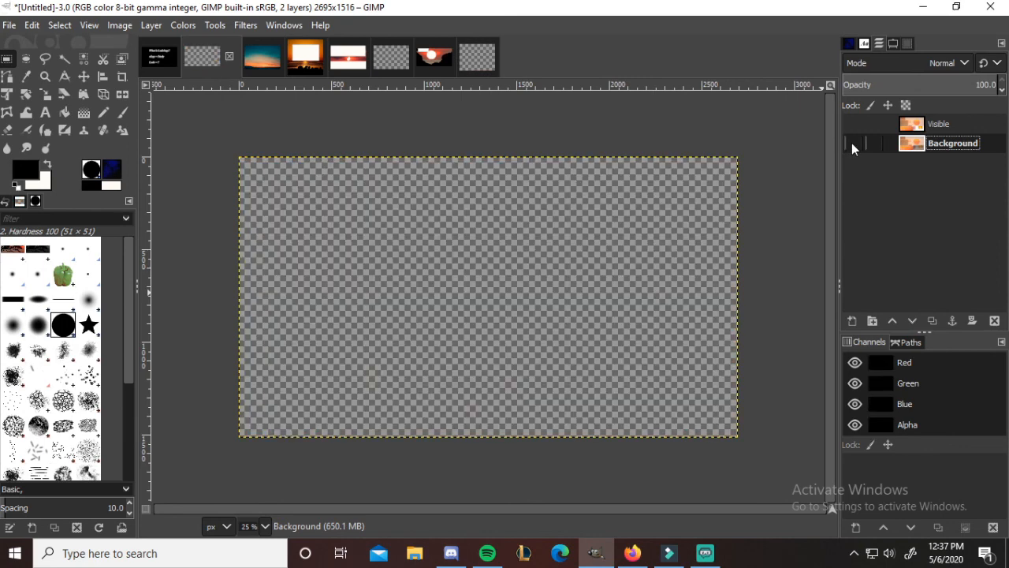
{"action": "left_click", "coordinate": [852, 143]}
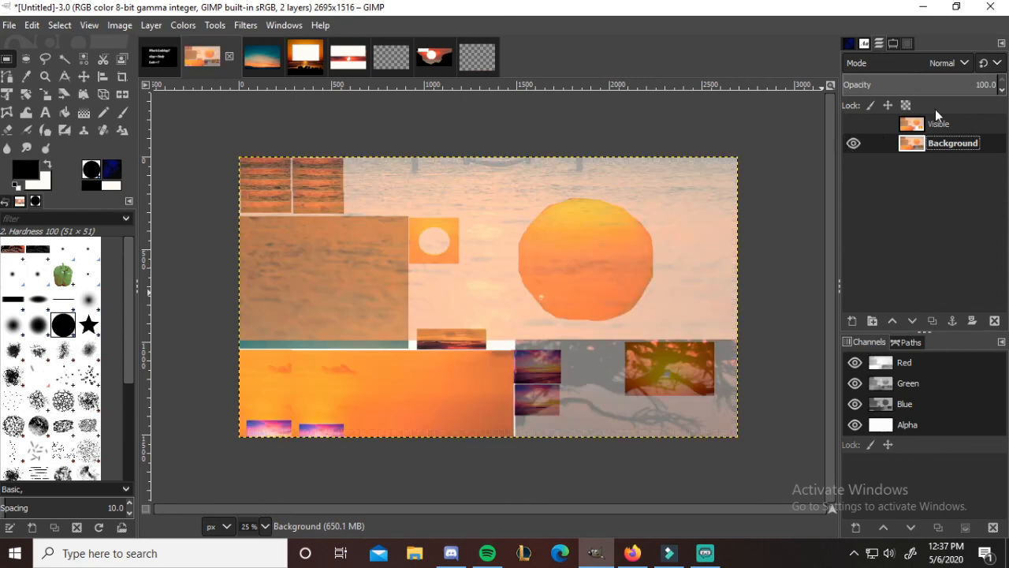
{"action": "right_click", "coordinate": [934, 129]}
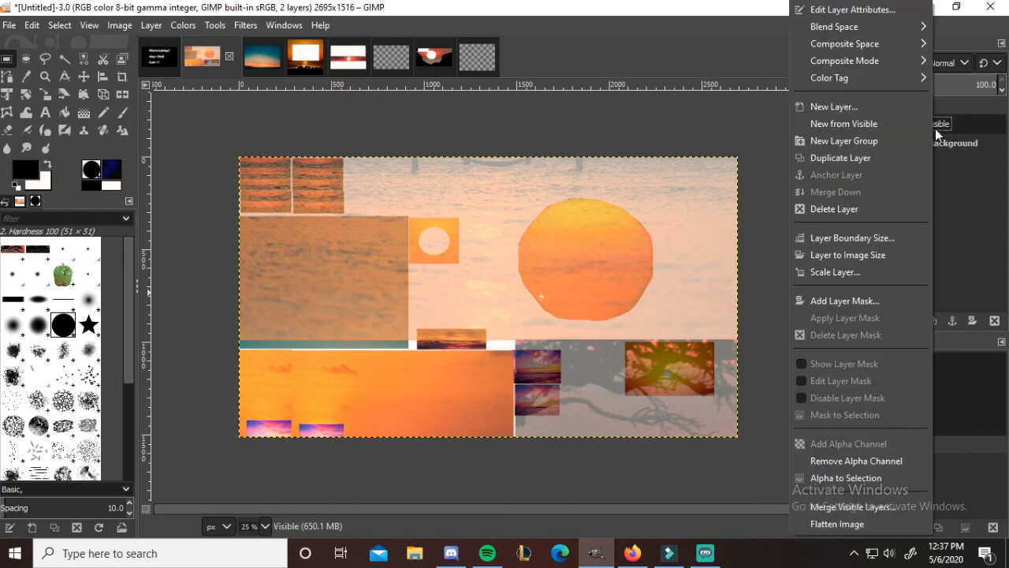
{"action": "left_click", "coordinate": [851, 12]}
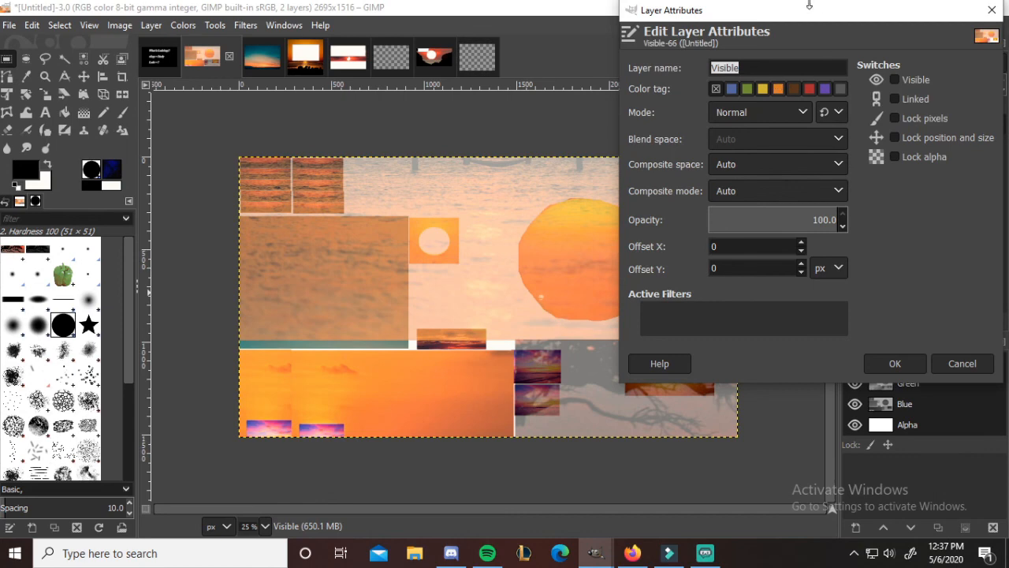
{"action": "left_click_drag", "start_coordinate": [806, 14], "coordinate": [543, 61]}
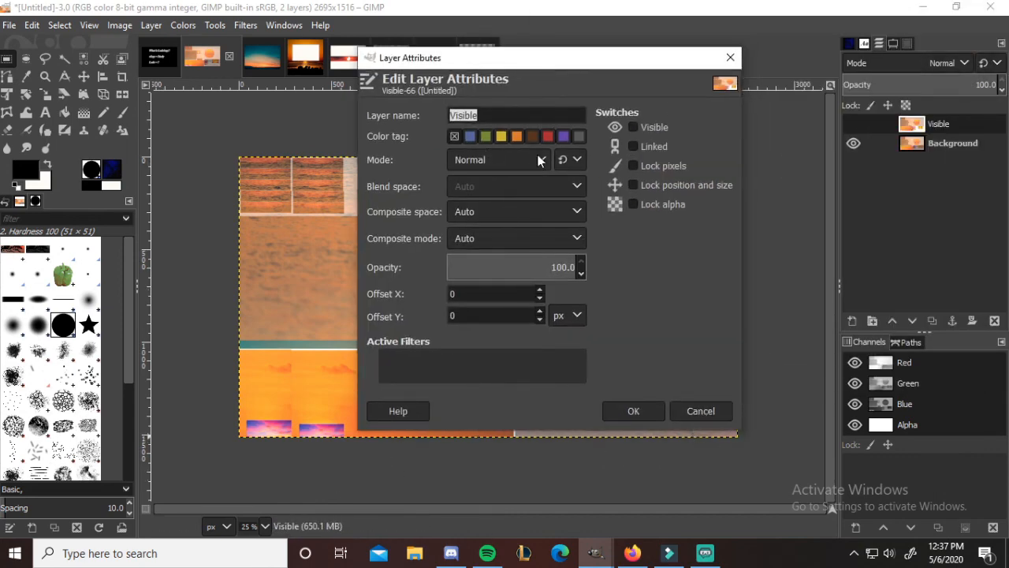
{"action": "left_click", "coordinate": [709, 411]}
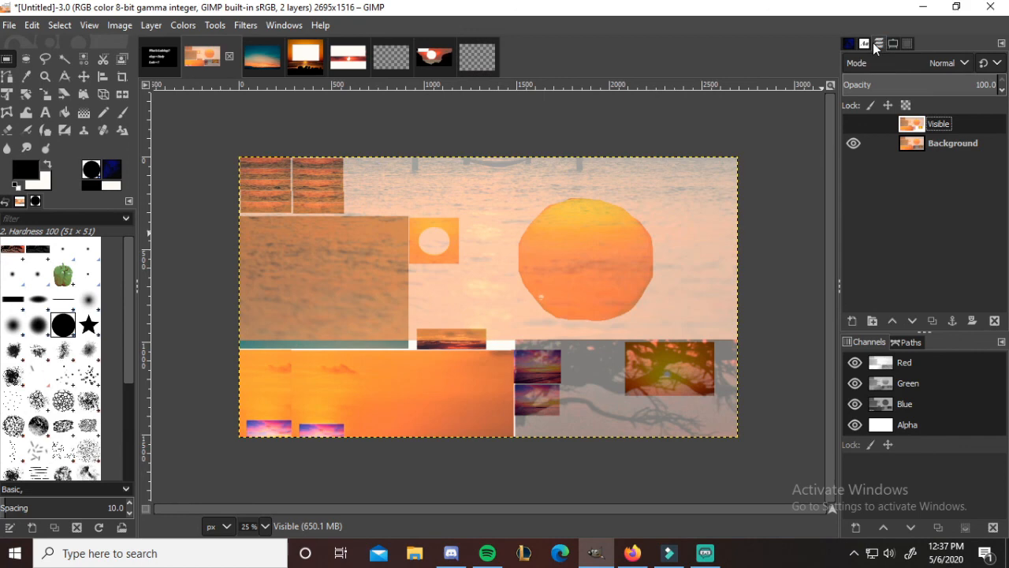
{"action": "left_click", "coordinate": [31, 24]}
{"action": "left_click", "coordinate": [579, 7]}
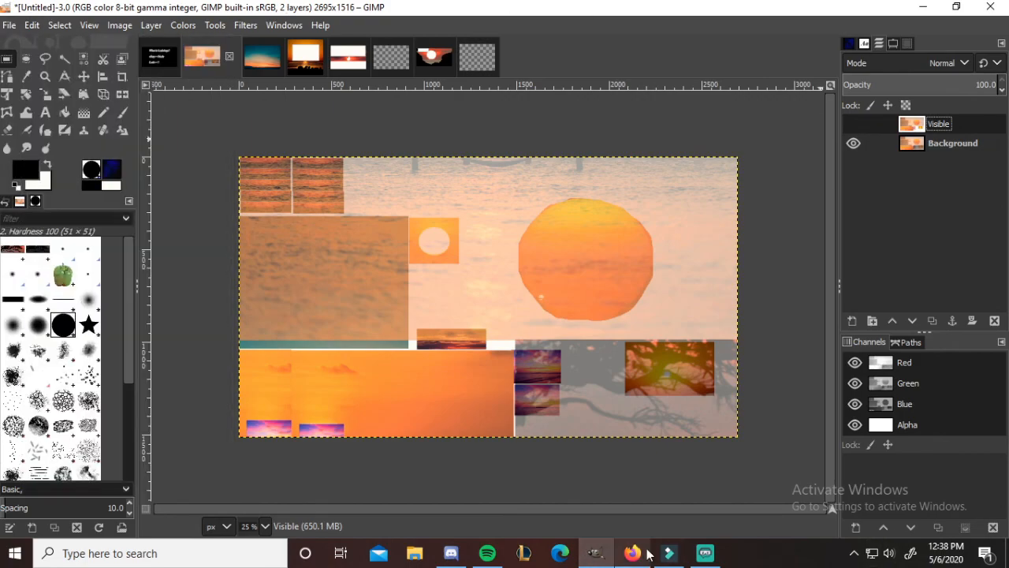